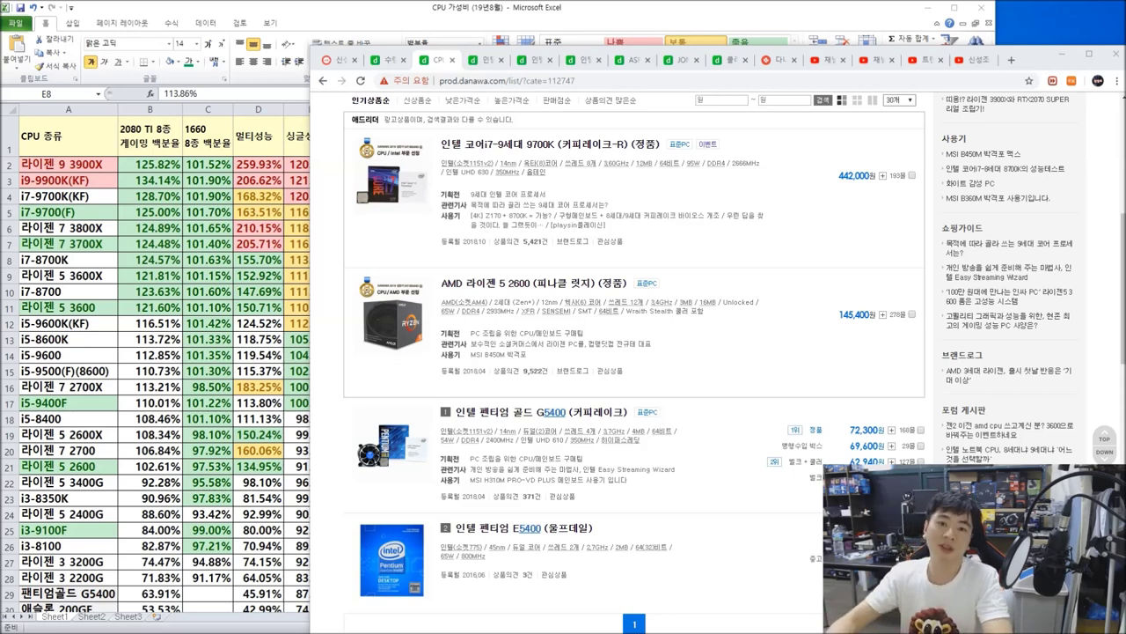
pyautogui.click(657, 7)
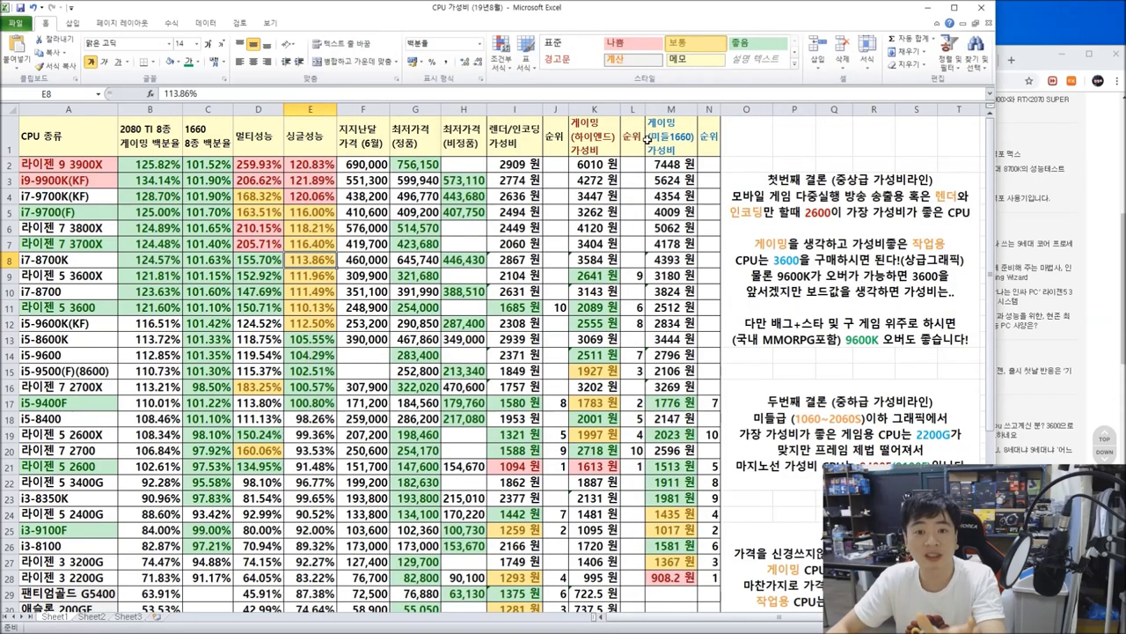
pyautogui.click(1096, 255)
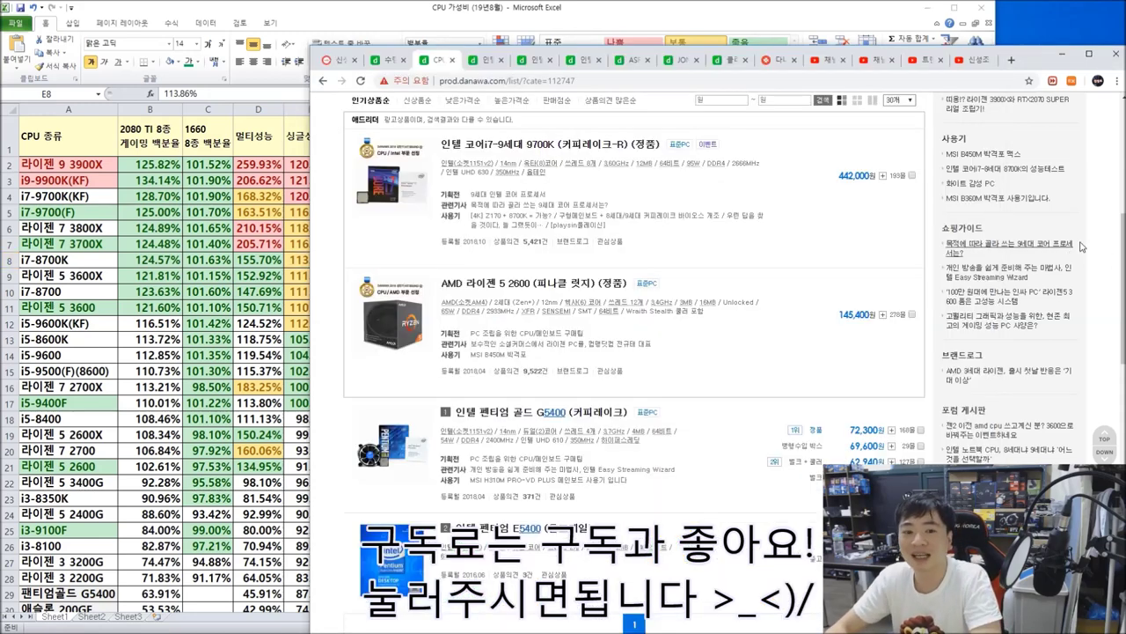
pyautogui.hotkey('alt', 'Tab')
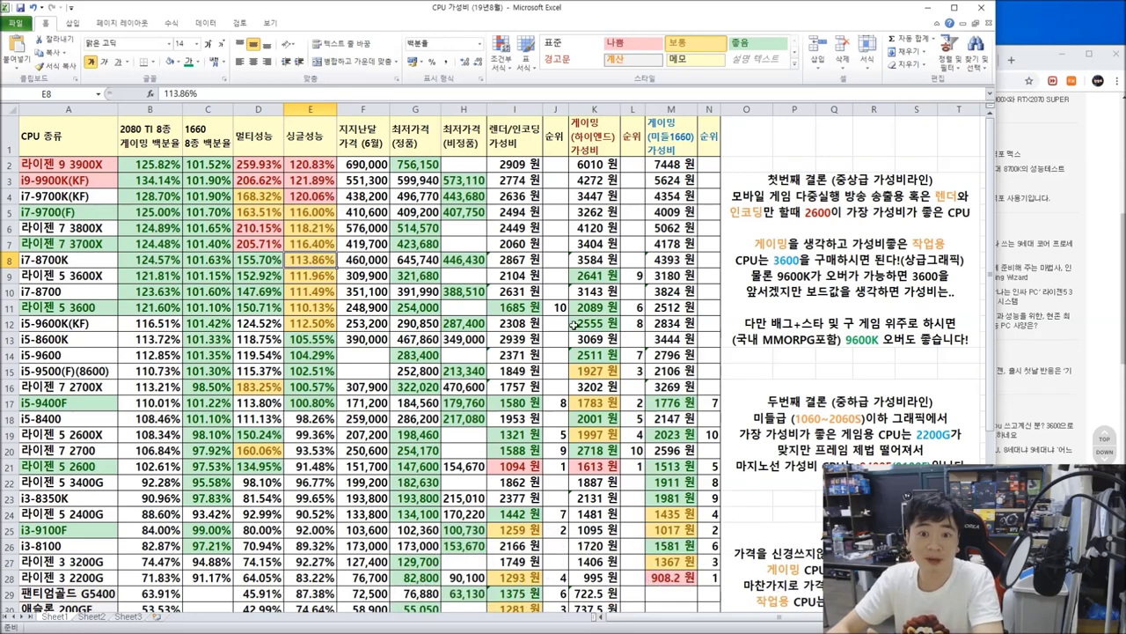
# Switch to the browser, open the Danawa product page of the Intel Pentium Gold G5400 (정품), and highlight its lowest market price
pyautogui.click(1096, 334)
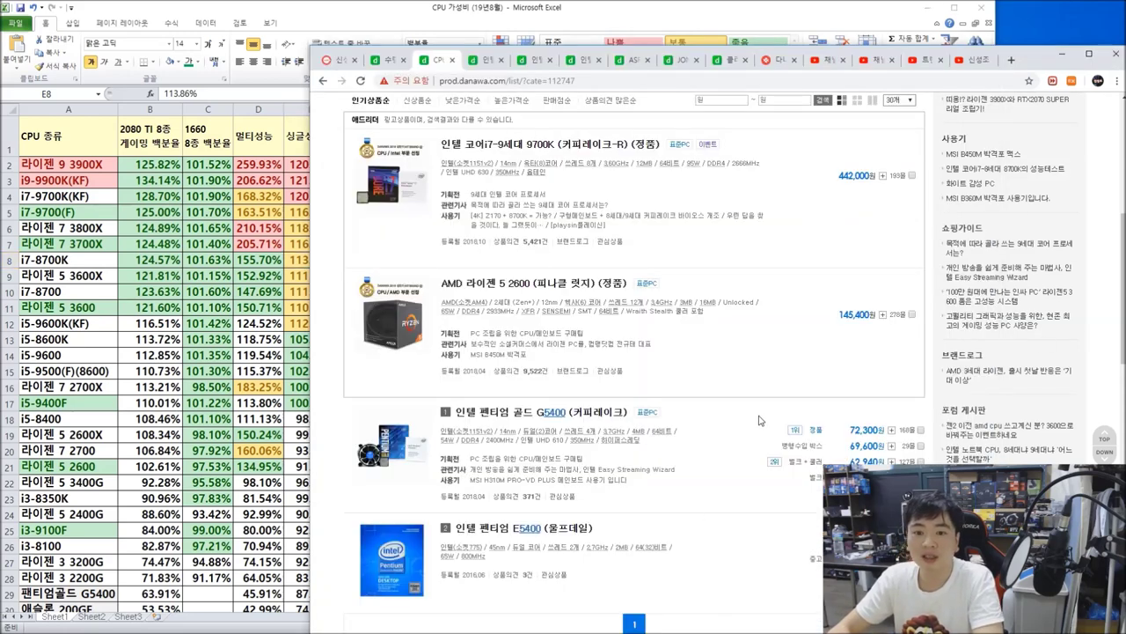
pyautogui.scroll(4, 763, 415)
pyautogui.scroll(-3, 820, 255)
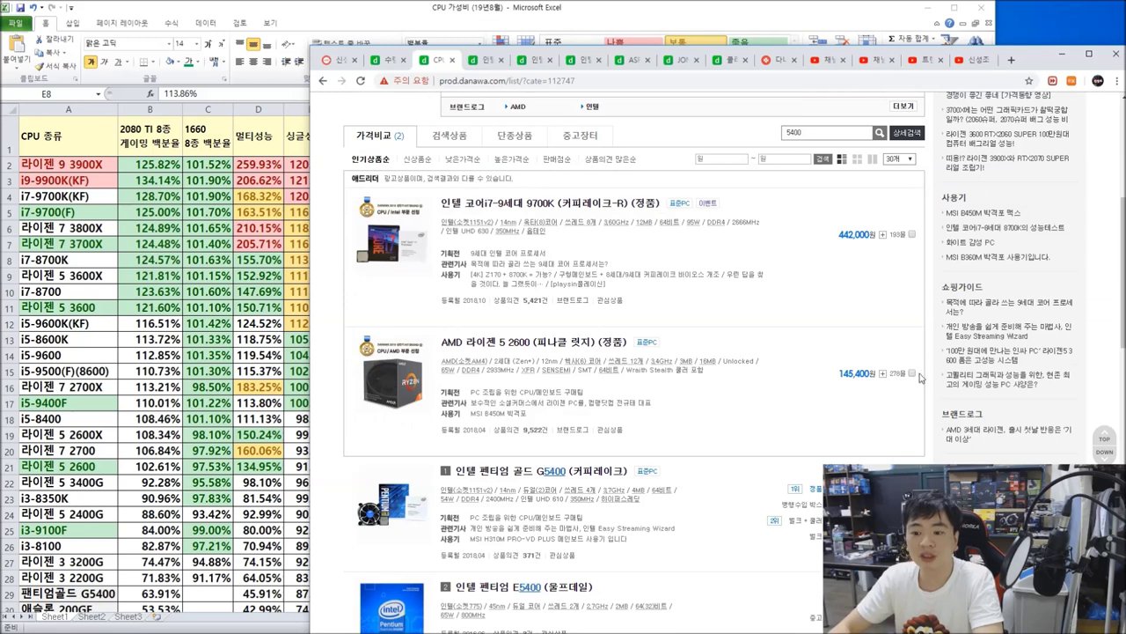
pyautogui.scroll(-1, 866, 433)
pyautogui.click(867, 431)
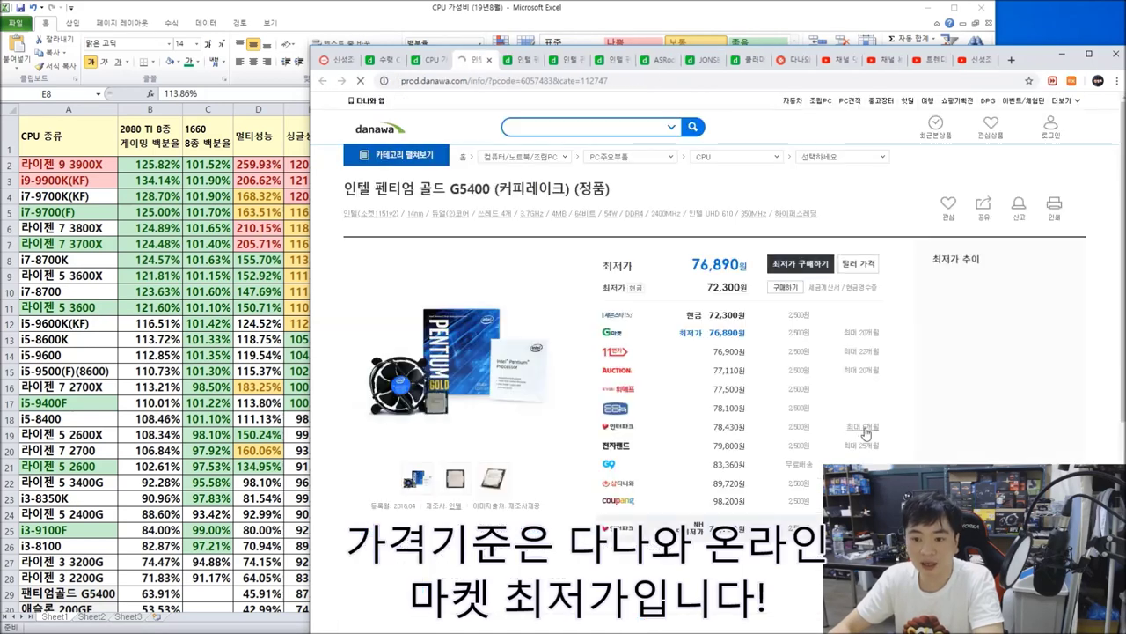
pyautogui.moveTo(691, 264); pyautogui.dragTo(752, 264)
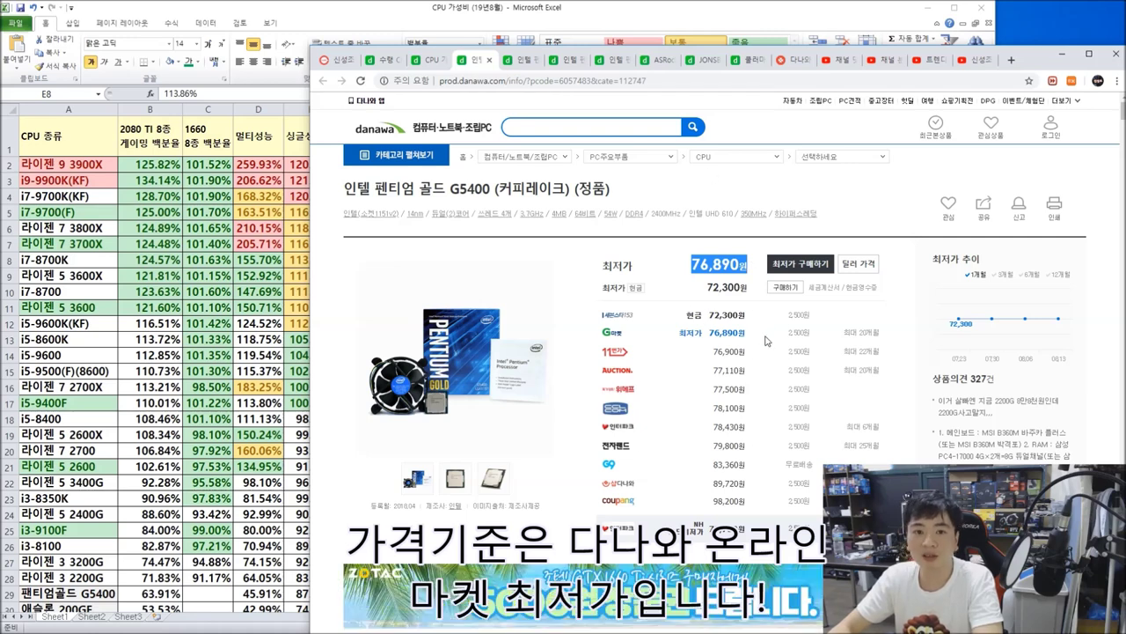
pyautogui.moveTo(765, 340); pyautogui.dragTo(677, 341)
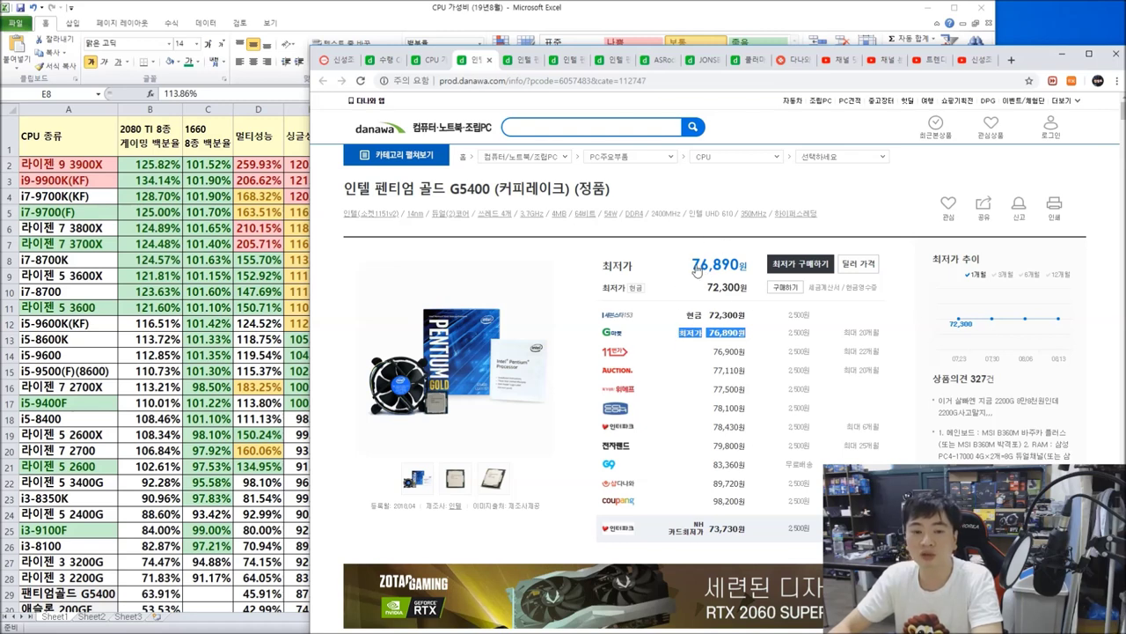
# Switch back to the Excel CPU 가성비 workbook and point out the CPU 종류 header and the 라이젠 5 3600 entry
pyautogui.hotkey('alt', 'Tab')
pyautogui.click(362, 323)
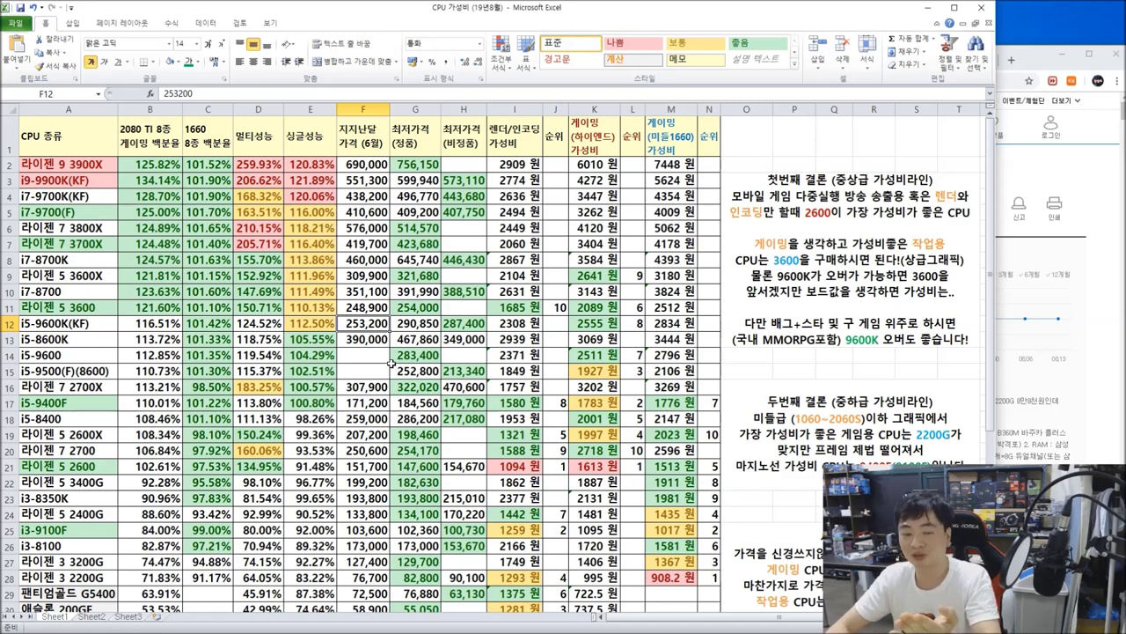
pyautogui.click(92, 137)
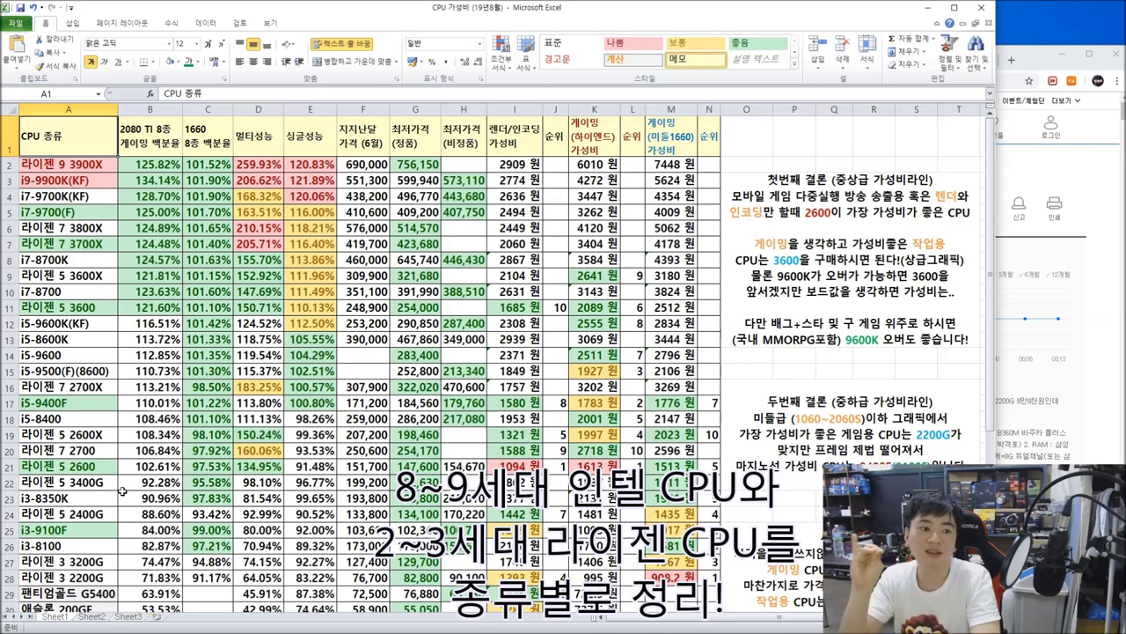
pyautogui.click(94, 305)
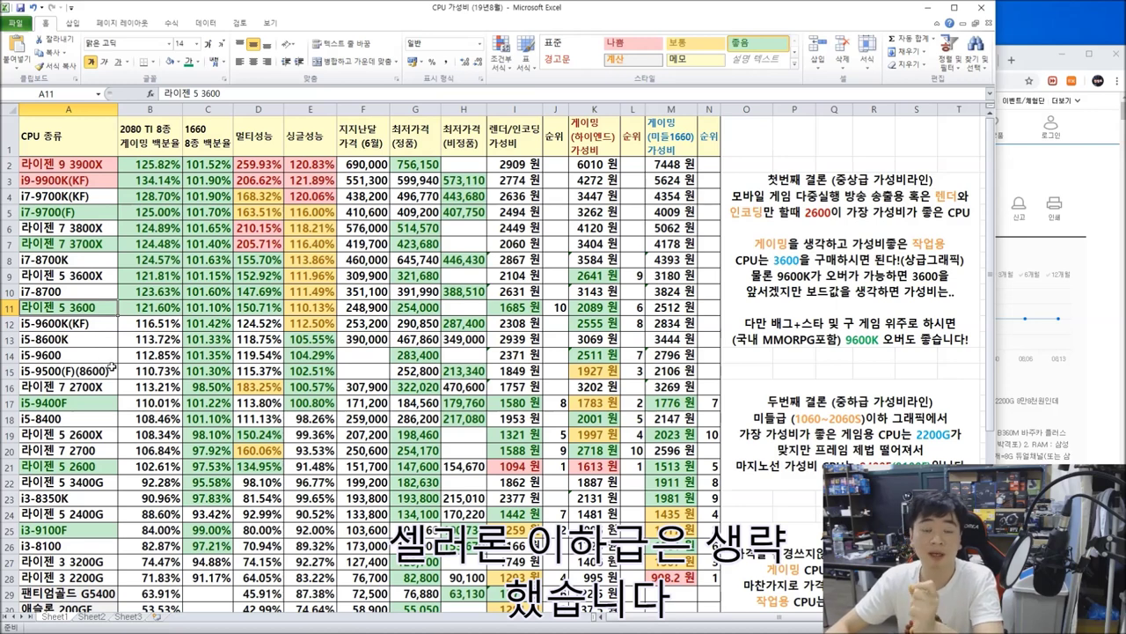
# Highlight the 2080 TI 8종 게이밍 백분율 column between its header and row 30 to examine the gaming percentages
pyautogui.click(160, 150)
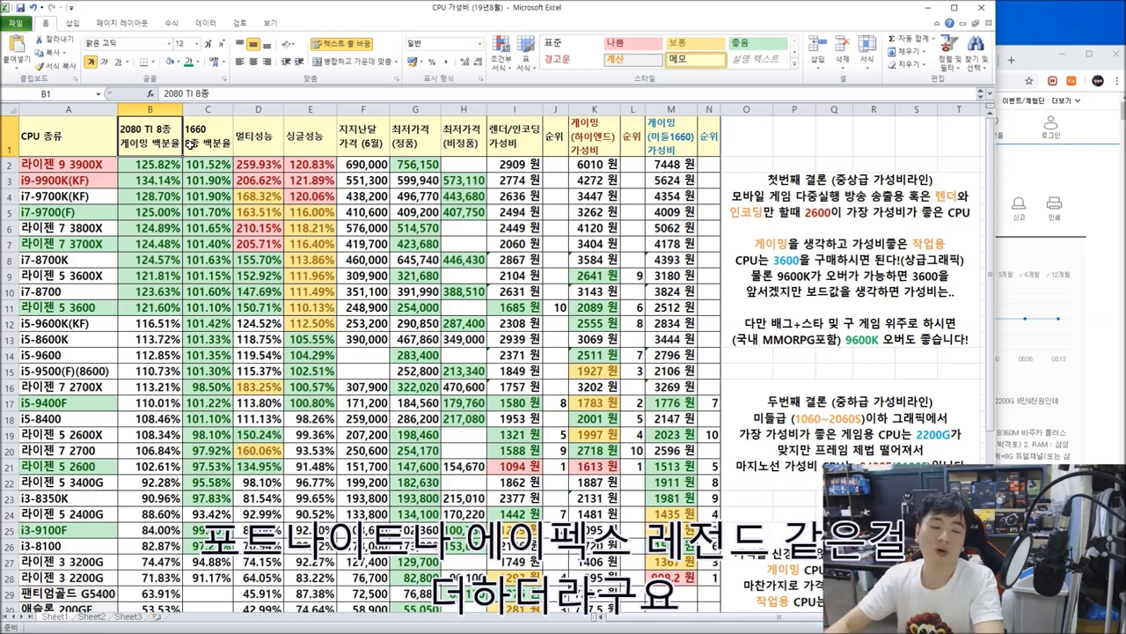
pyautogui.moveTo(164, 606); pyautogui.dragTo(152, 139)
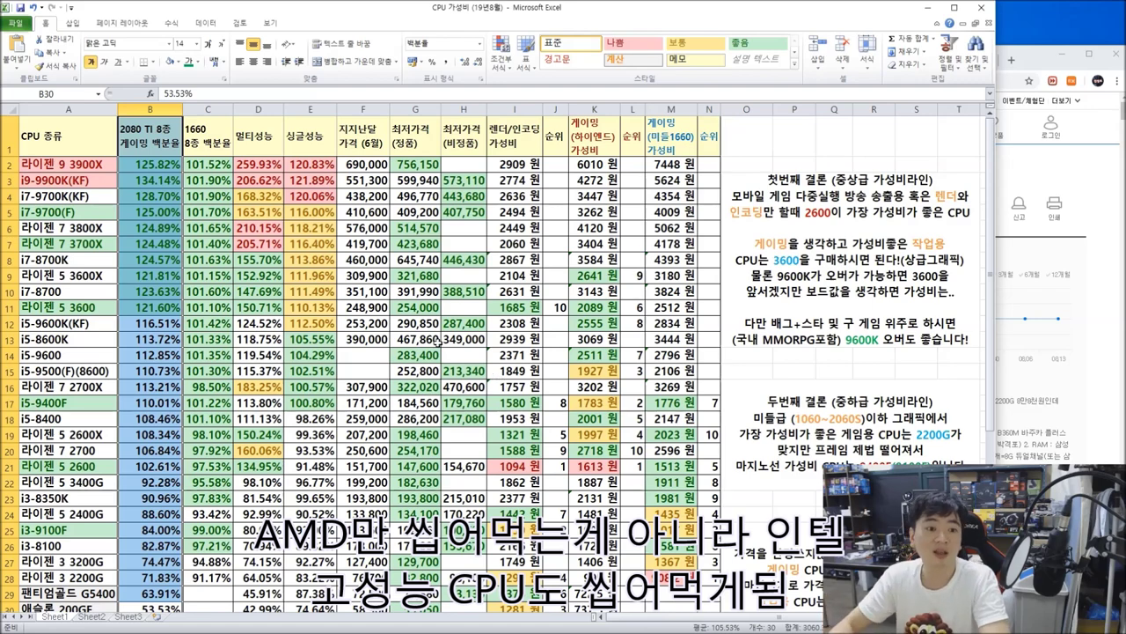
pyautogui.click(201, 342)
pyautogui.moveTo(162, 165); pyautogui.dragTo(149, 482)
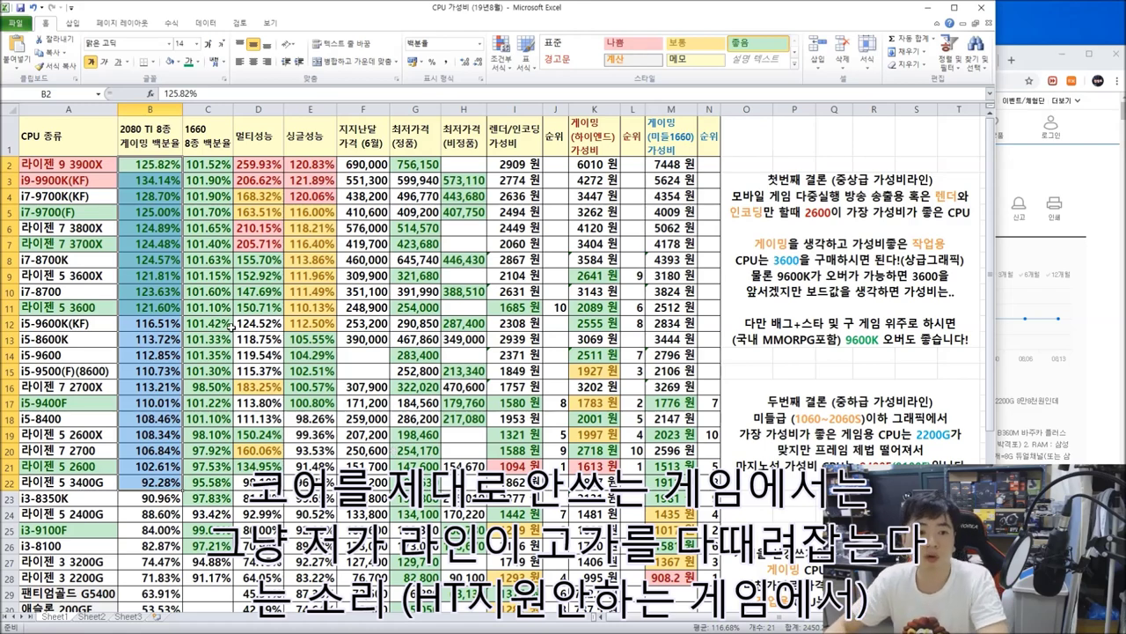
pyautogui.moveTo(160, 143); pyautogui.dragTo(158, 607)
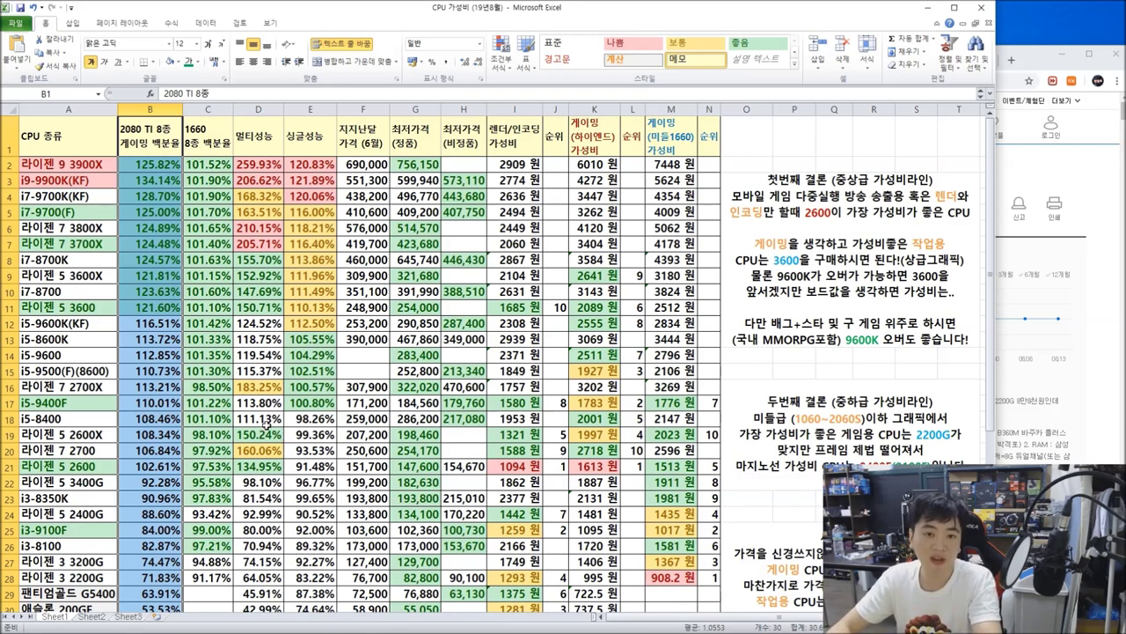
# Highlight the 1660 8종 백분율 column and the 멀티성능 column, each from row 30 up to its header
pyautogui.click(212, 143)
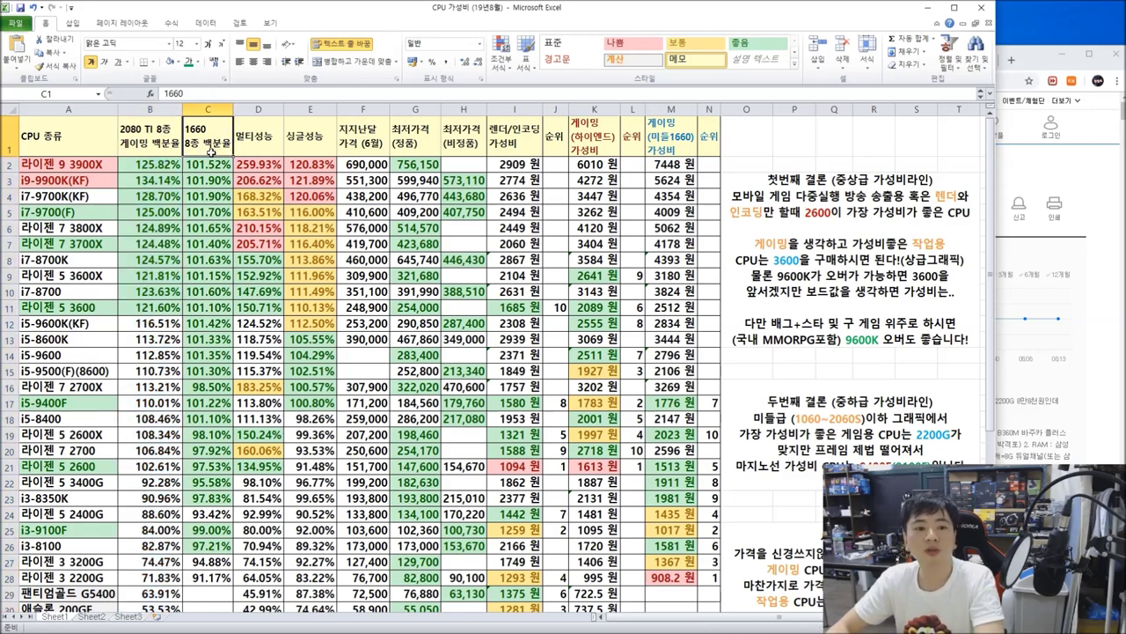
pyautogui.moveTo(209, 607); pyautogui.dragTo(209, 141)
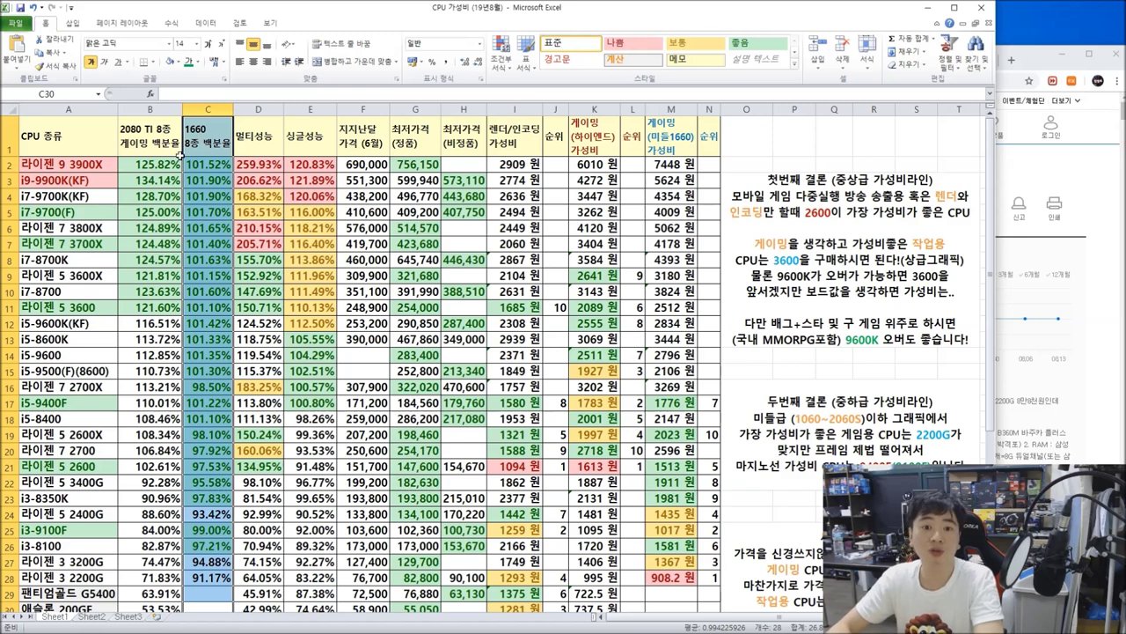
pyautogui.click(270, 136)
pyautogui.moveTo(258, 607); pyautogui.dragTo(257, 132)
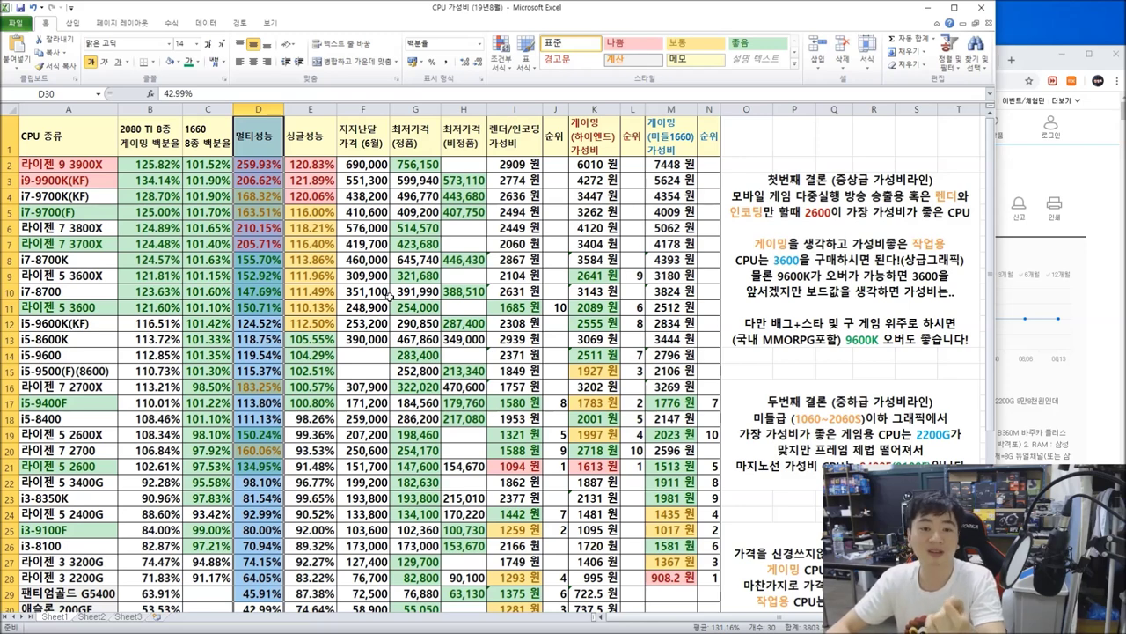
# Highlight the 싱글성능 column from its header down through the CPU rows, and clear the selection
pyautogui.click(365, 273)
pyautogui.moveTo(309, 136); pyautogui.dragTo(318, 545)
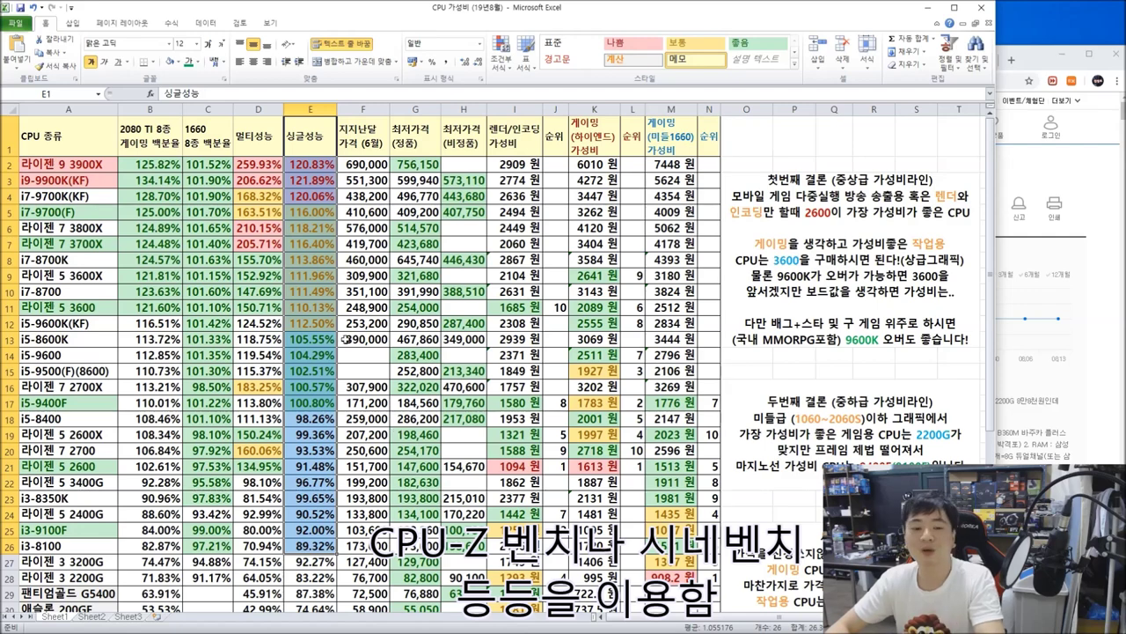
pyautogui.click(308, 197)
pyautogui.moveTo(305, 127); pyautogui.dragTo(318, 579)
pyautogui.click(403, 513)
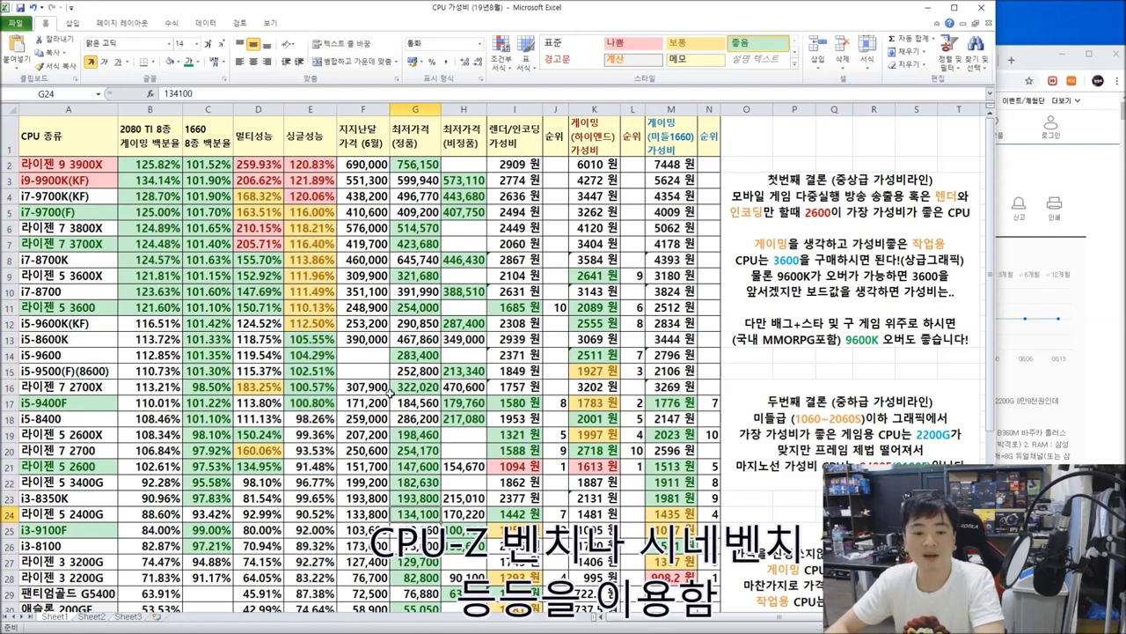
# Highlight the 지지난달 가격 (6월) column and point out the 라이젠 9 3900X price in it
pyautogui.moveTo(365, 127); pyautogui.dragTo(362, 613)
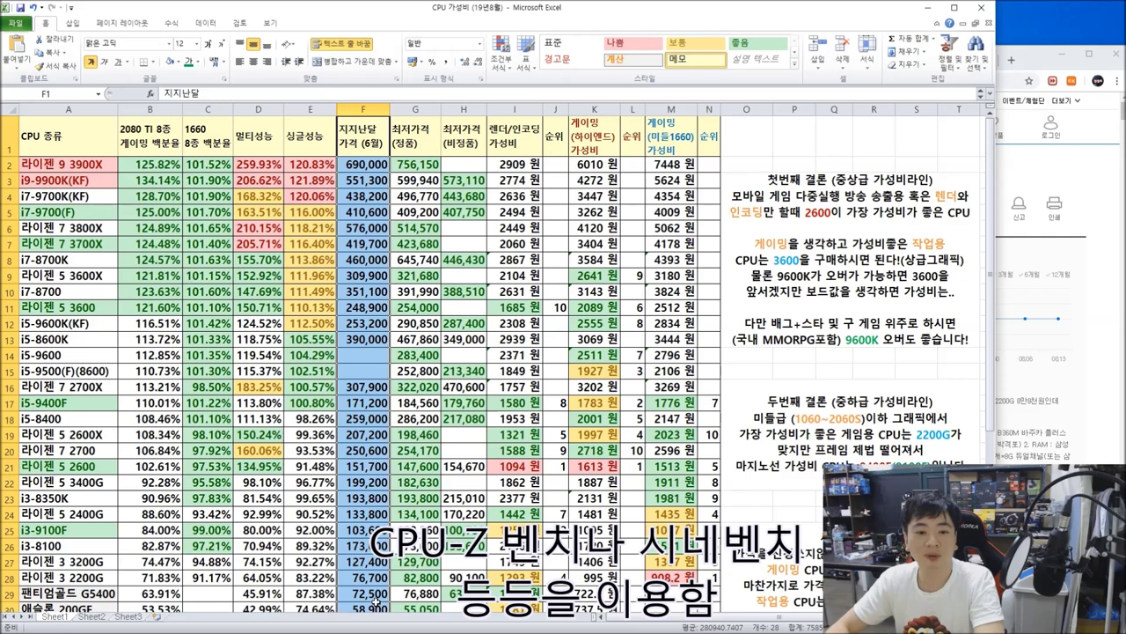
pyautogui.click(363, 167)
pyautogui.moveTo(365, 140); pyautogui.dragTo(364, 576)
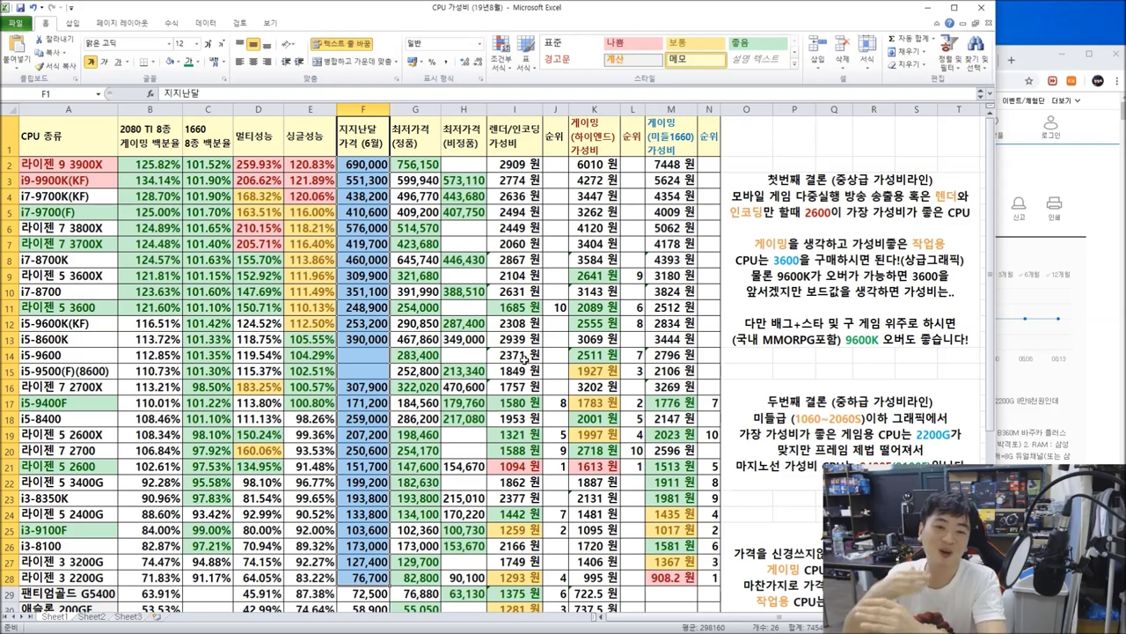
pyautogui.click(376, 165)
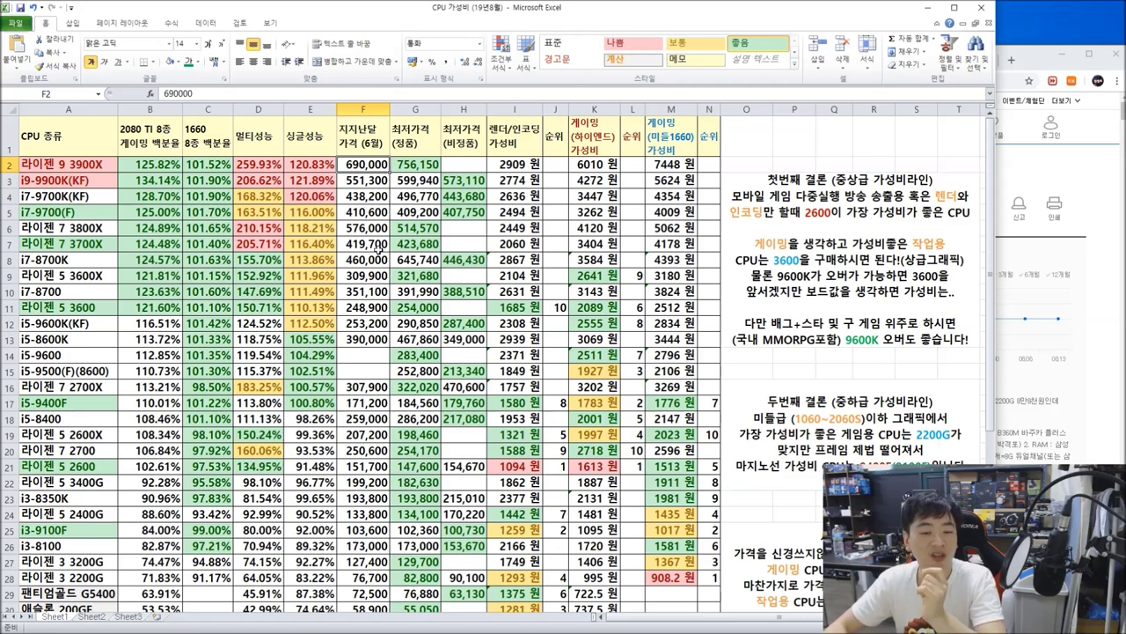
pyautogui.moveTo(377, 135); pyautogui.dragTo(377, 609)
# Highlight the 최저가격 (정품) and 최저가격 (비정품) columns, followed by the 렌더/인코딩 가성비 column
pyautogui.click(464, 483)
pyautogui.moveTo(428, 124); pyautogui.dragTo(418, 572)
pyautogui.moveTo(467, 131); pyautogui.dragTo(458, 580)
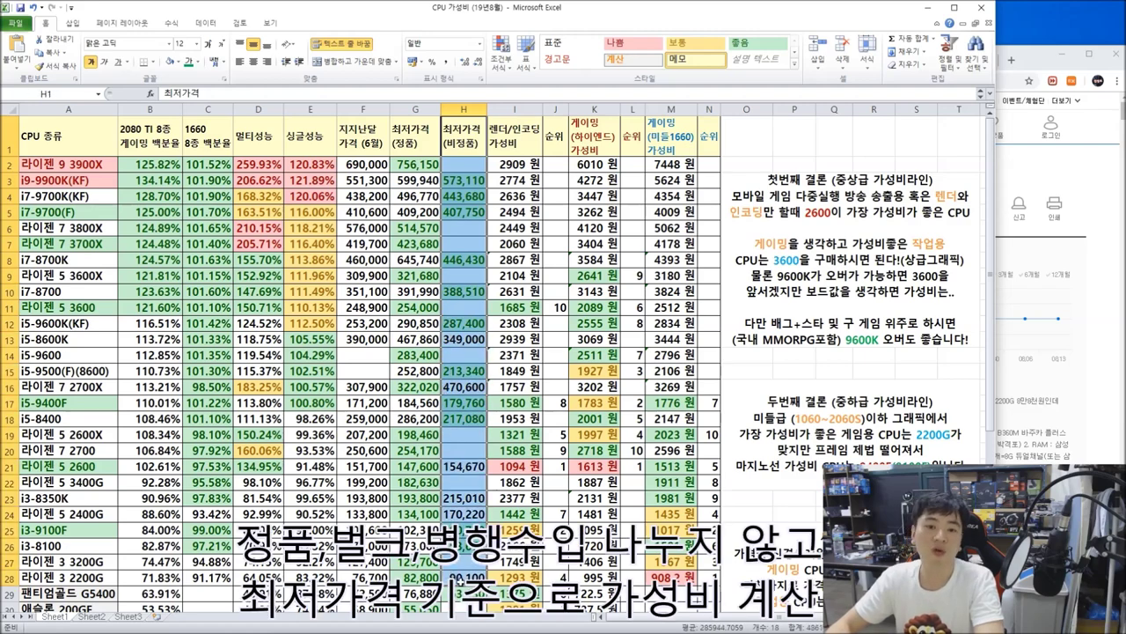
pyautogui.moveTo(411, 132); pyautogui.dragTo(462, 403)
pyautogui.moveTo(528, 143); pyautogui.dragTo(512, 508)
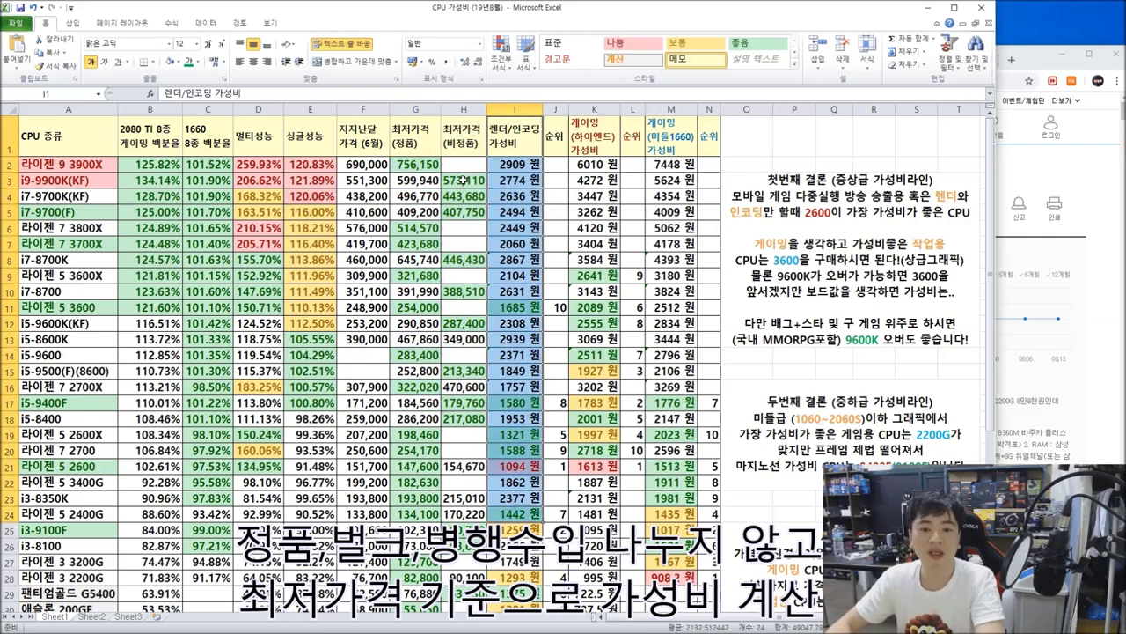
# Point out the cheaper of the 정품 and 비정품 prices for CPUs from i9-9900K(KF) down to 라이젠 5 2400G
pyautogui.moveTo(464, 180); pyautogui.dragTo(463, 211)
pyautogui.click(414, 243)
pyautogui.click(414, 276)
pyautogui.click(483, 294)
pyautogui.click(417, 305)
pyautogui.click(479, 325)
pyautogui.click(421, 357)
pyautogui.click(473, 371)
pyautogui.moveTo(416, 435); pyautogui.dragTo(423, 517)
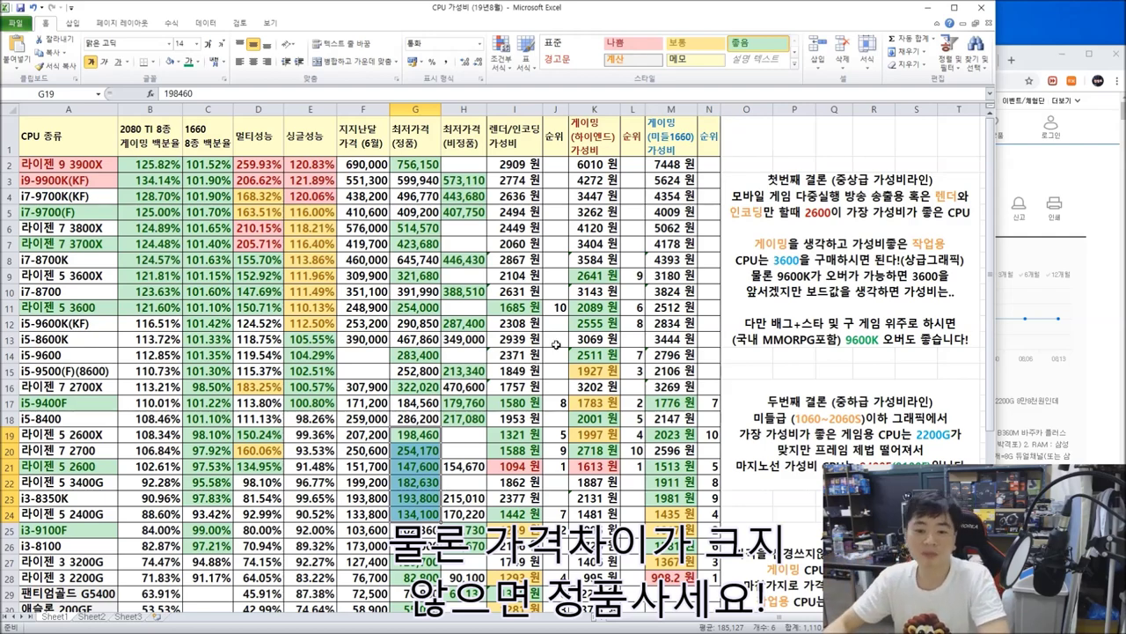
# Highlight the 게이밍 (하이엔드) 가성비 column from its header down through the CPU rows
pyautogui.scroll(-1, 610, 303)
pyautogui.scroll(1, 607, 336)
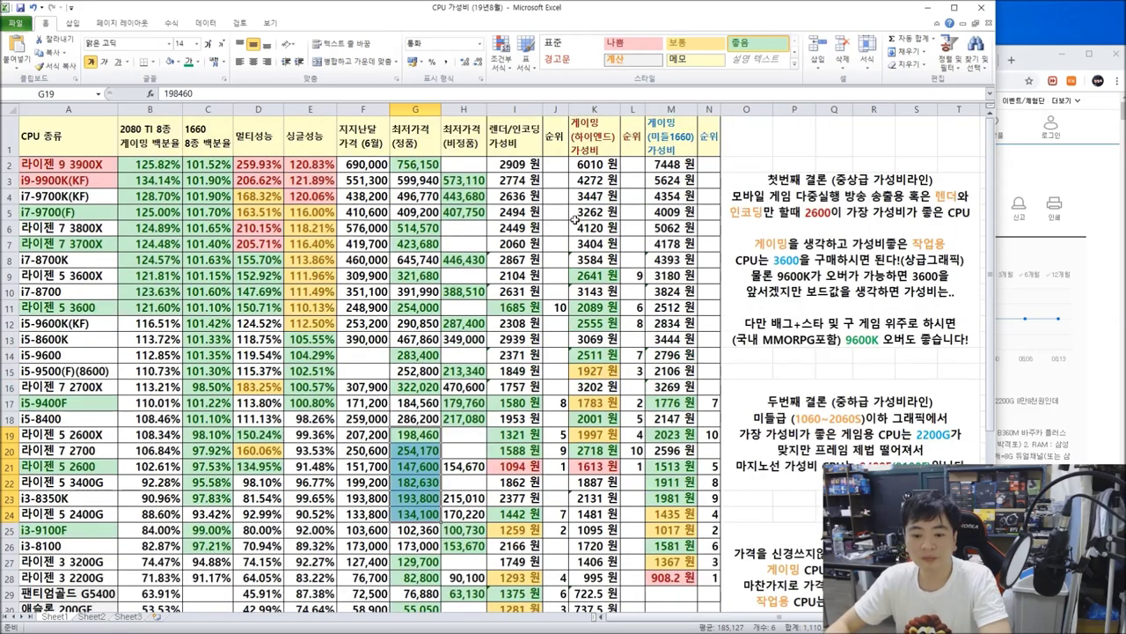
pyautogui.moveTo(616, 132); pyautogui.dragTo(594, 471)
# Highlight the high-end gaming values in K22:K30, and the table block from 라이젠 5 2600 up to the header row
pyautogui.scroll(-1, 593, 458)
pyautogui.moveTo(596, 412); pyautogui.dragTo(596, 536)
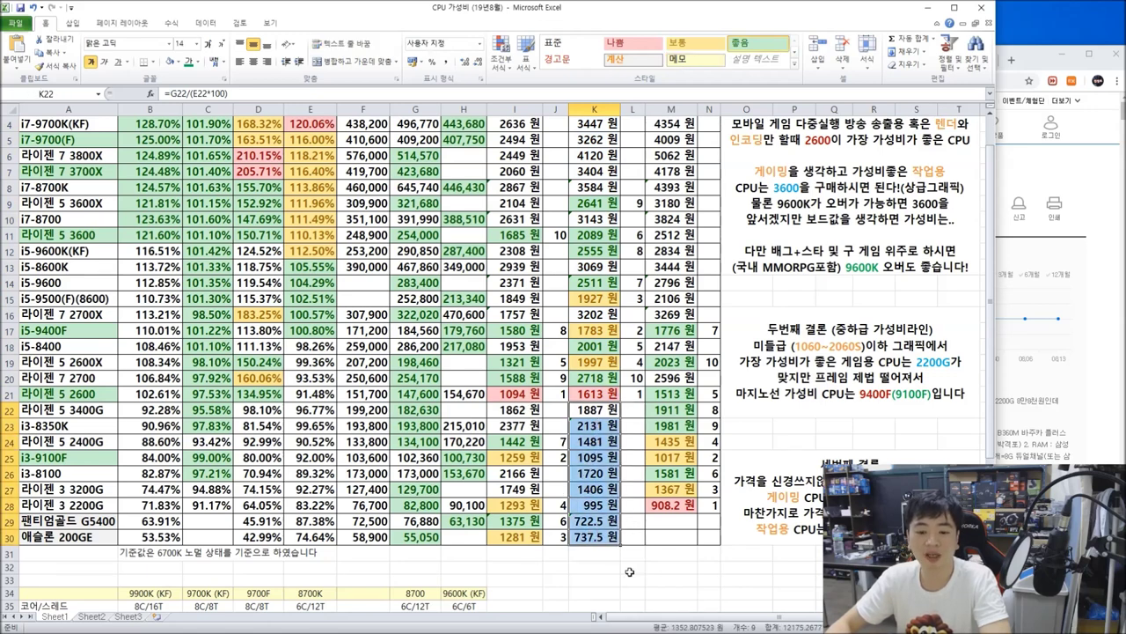
pyautogui.click(630, 414)
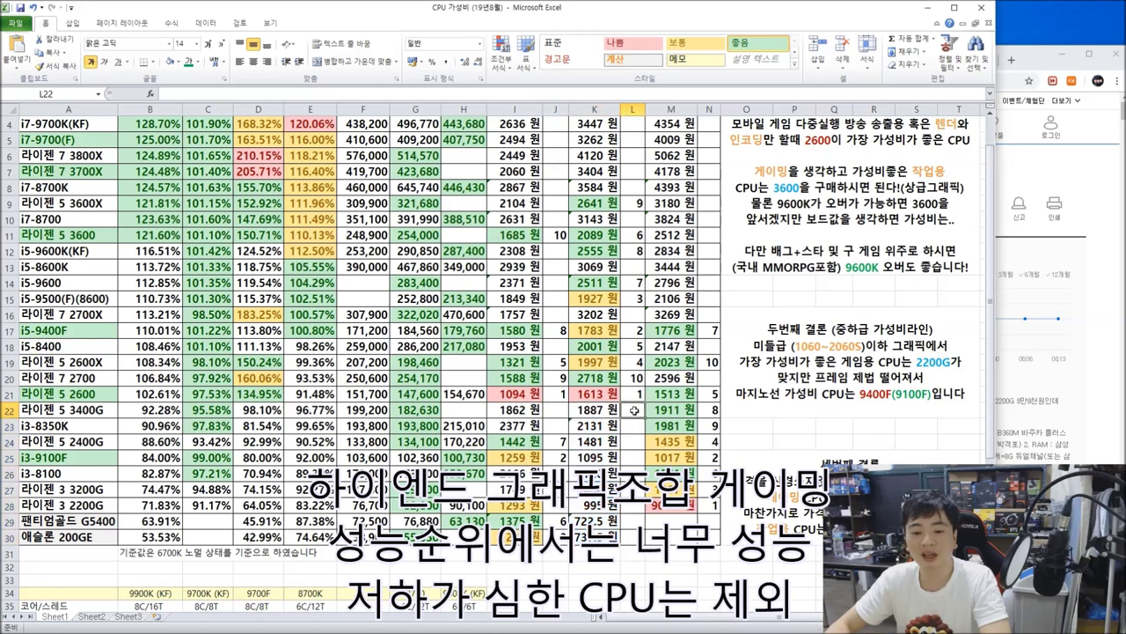
pyautogui.moveTo(582, 410); pyautogui.dragTo(613, 539)
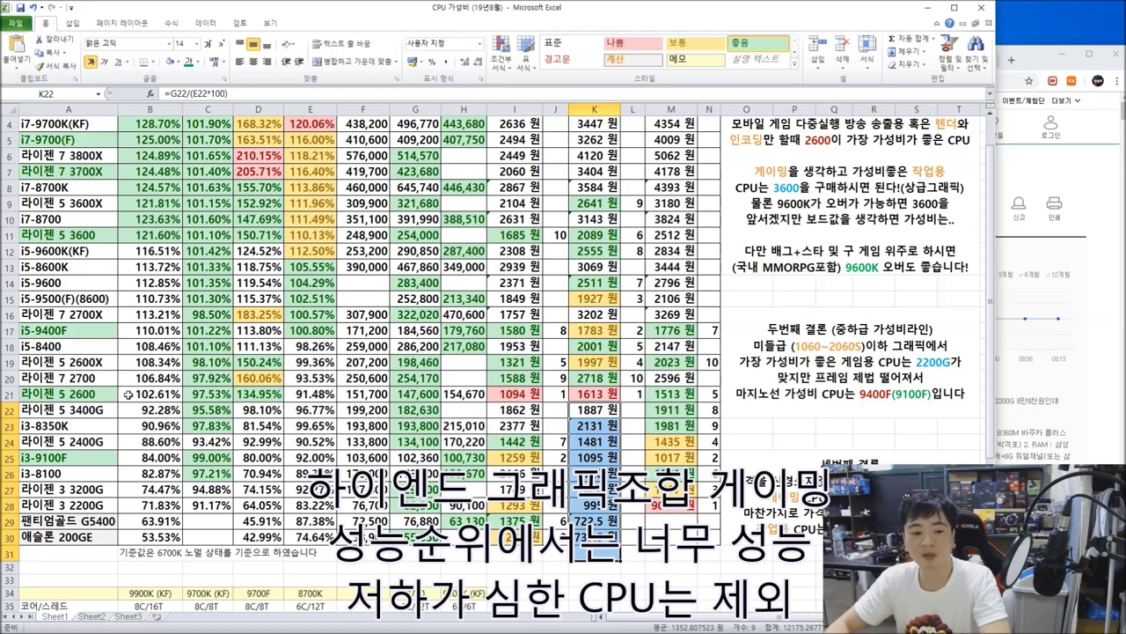
pyautogui.moveTo(66, 396); pyautogui.dragTo(620, 164)
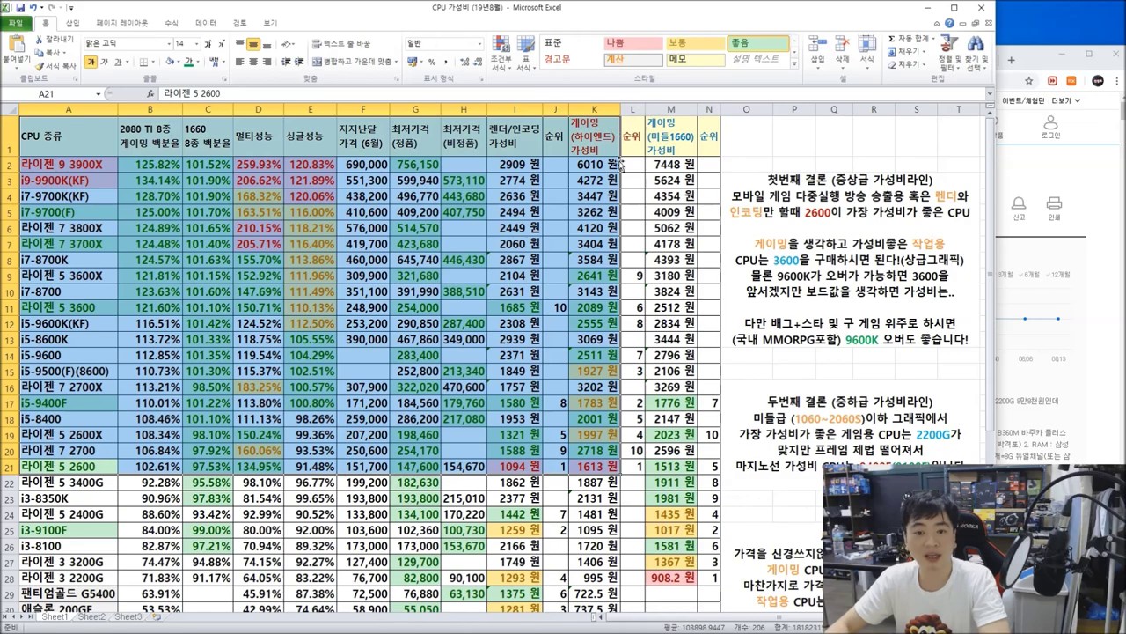
# Highlight the 게이밍 (미들1660) 가성비 values and their 순위 column from row 28 up to row 2
pyautogui.click(678, 592)
pyautogui.scroll(-1, 682, 587)
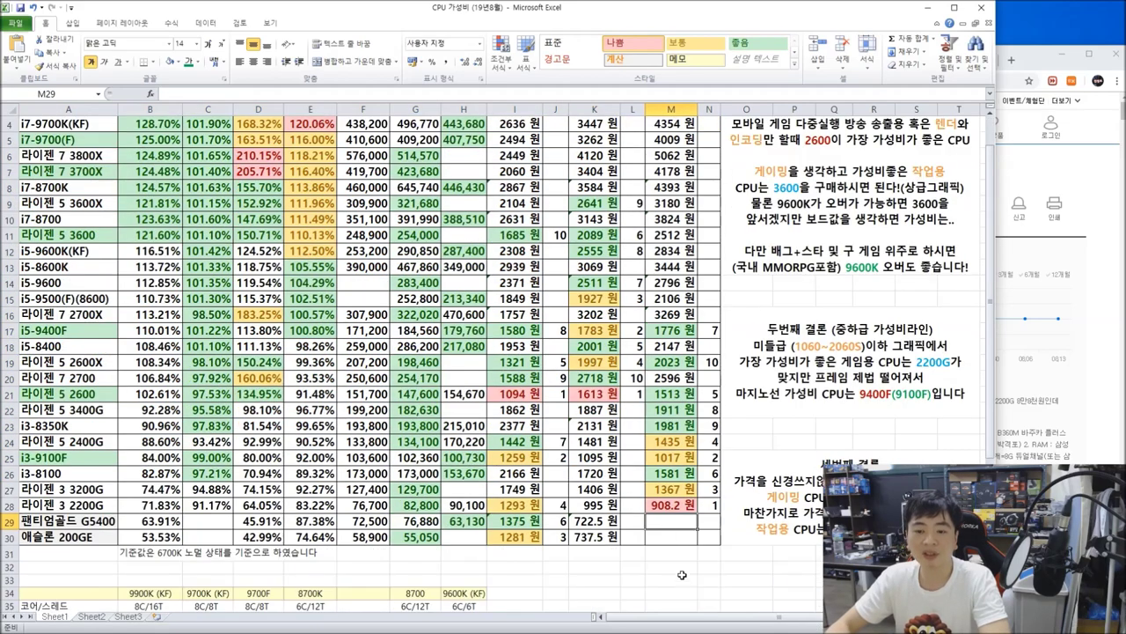
pyautogui.moveTo(704, 506); pyautogui.dragTo(645, 194)
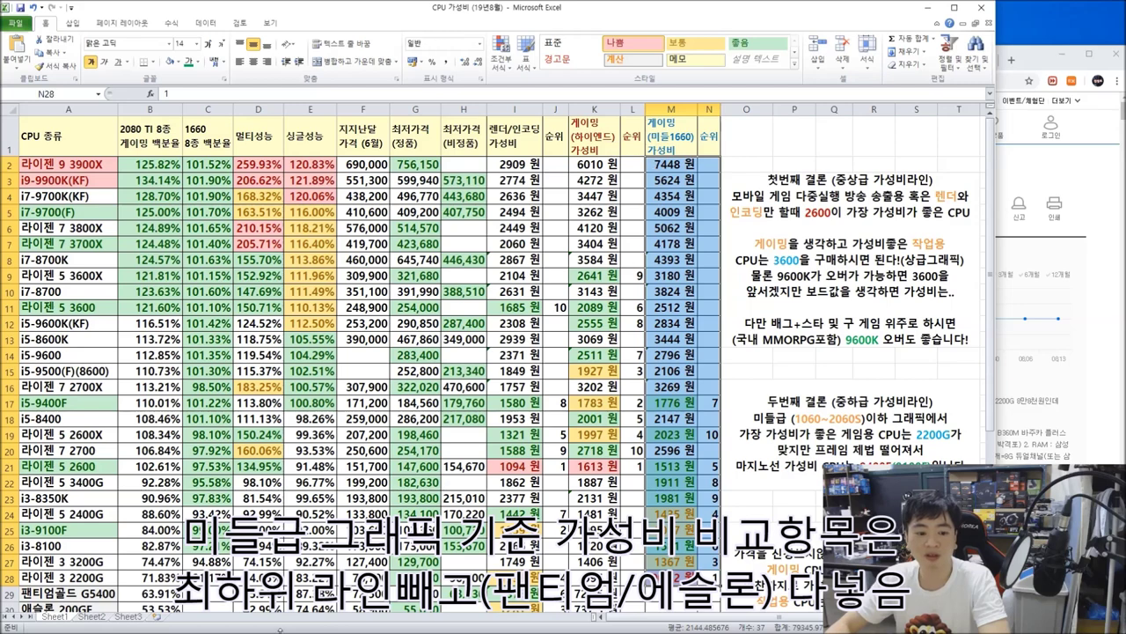
# Highlight the 라이젠 3 2200G row across to its mid-range gaming value and point out its 싱글성능 figure
pyautogui.scroll(-1, 272, 487)
pyautogui.click(655, 508)
pyautogui.moveTo(42, 505); pyautogui.dragTo(676, 504)
pyautogui.click(327, 505)
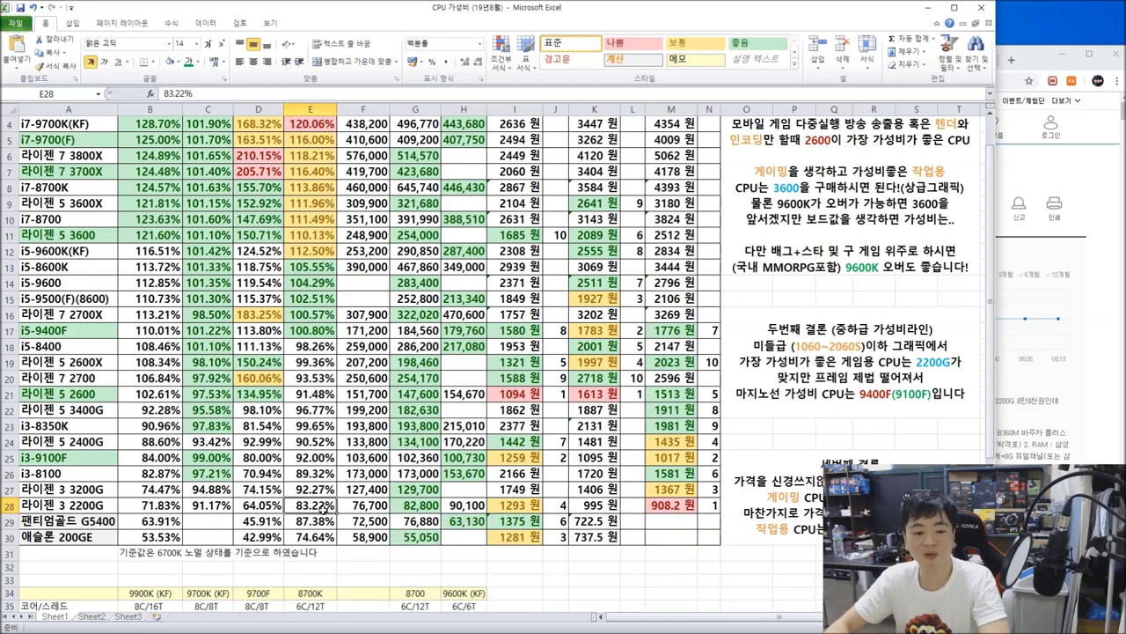
pyautogui.click(708, 579)
pyautogui.scroll(1, 535, 556)
pyautogui.scroll(-1, 530, 551)
pyautogui.click(529, 551)
pyautogui.scroll(1, 536, 572)
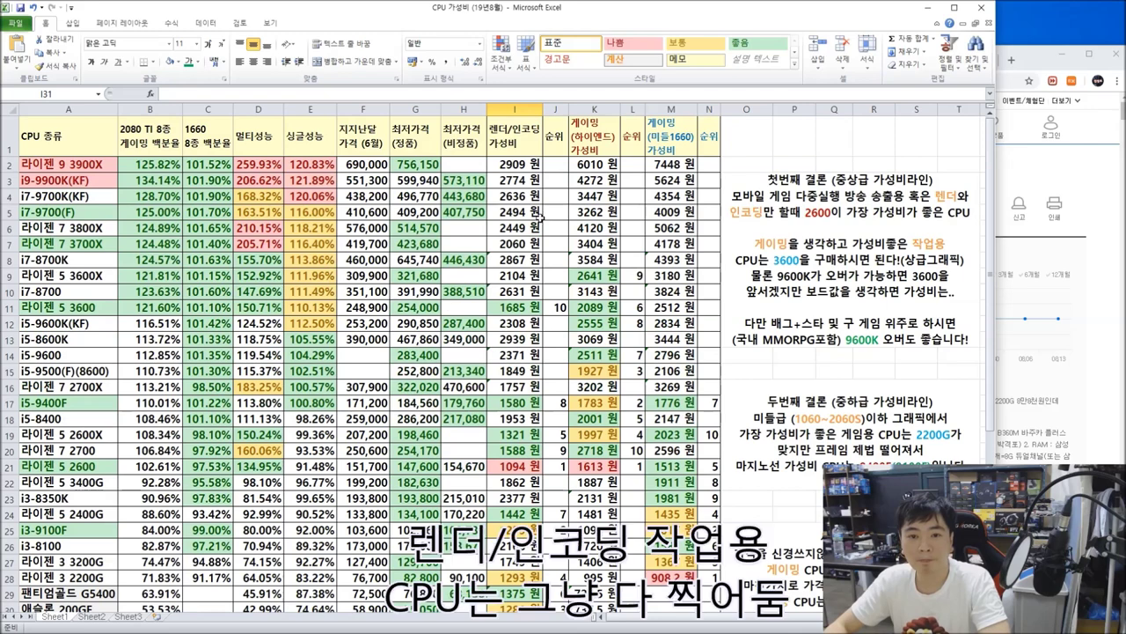
# Highlight the 렌더/인코딩 가성비 column from the lower CPU rows up to its header
pyautogui.scroll(-1, 518, 152)
pyautogui.moveTo(524, 580); pyautogui.dragTo(521, 149)
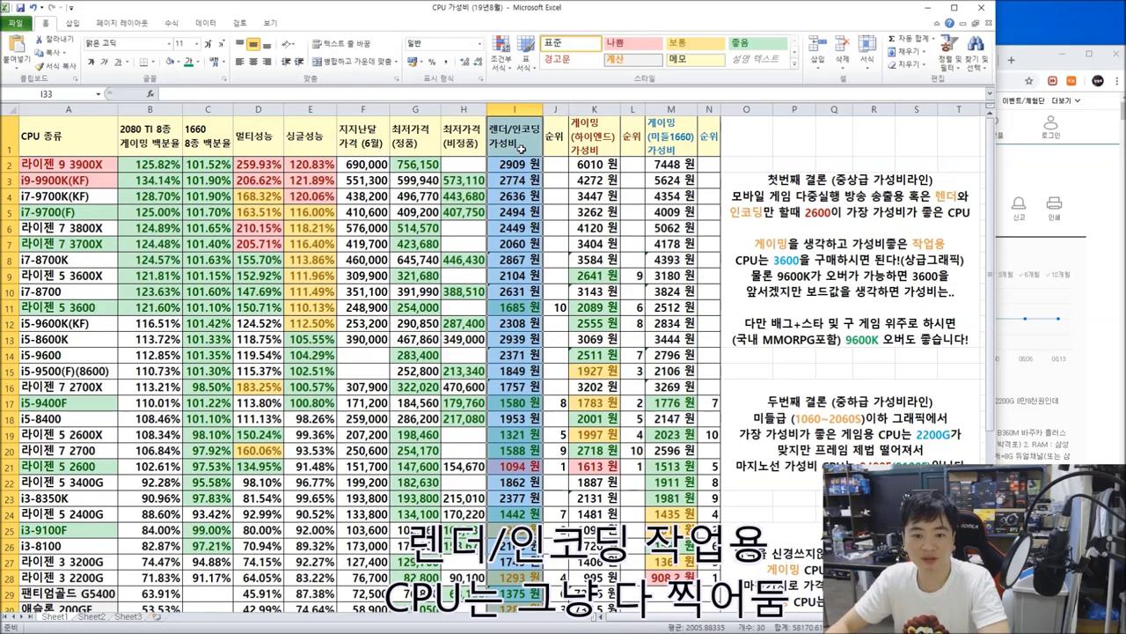
pyautogui.click(515, 293)
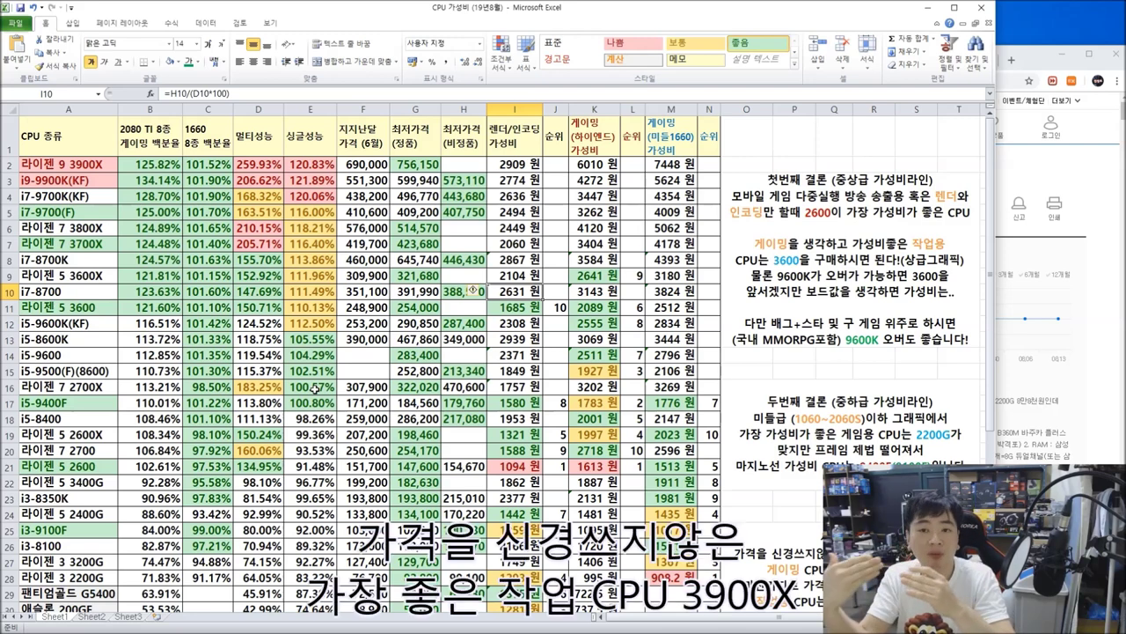
# Point out the 라이젠 9 3900X and its 멀티성능 figure, comparing it with the i9-9900K(KF) row below
pyautogui.click(93, 167)
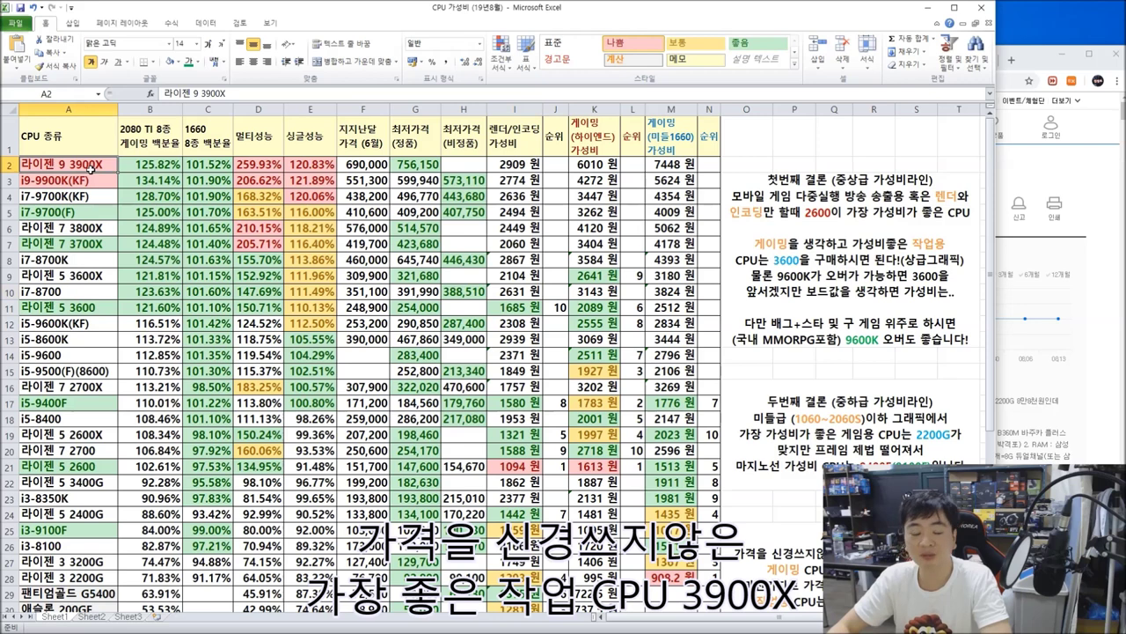
pyautogui.click(270, 166)
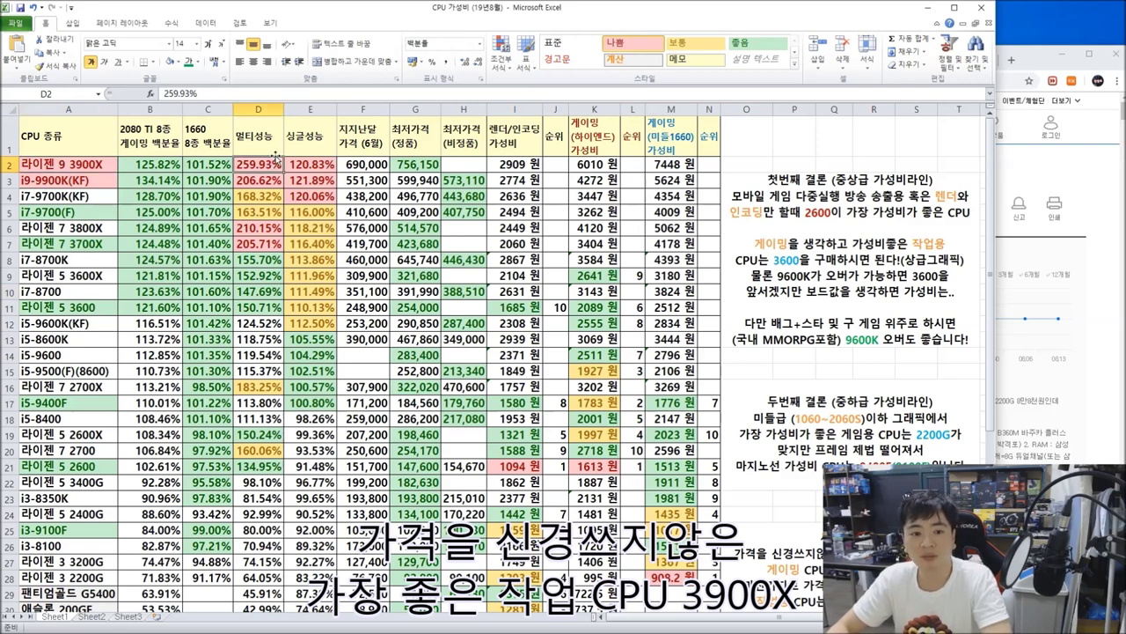
pyautogui.moveTo(109, 182); pyautogui.dragTo(268, 167)
pyautogui.click(270, 165)
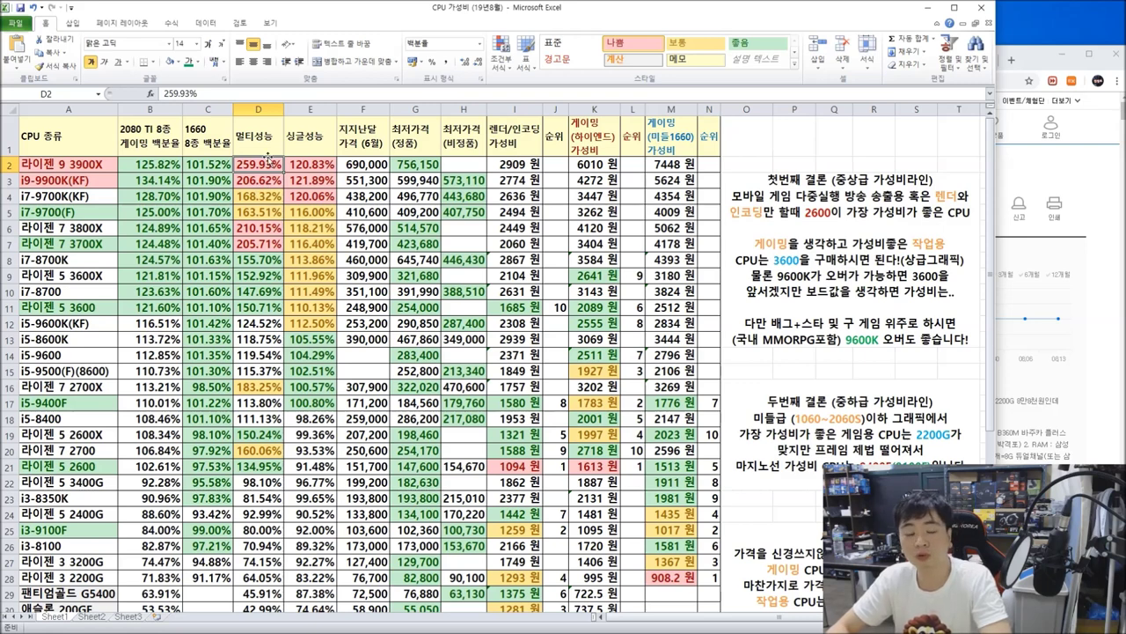
# Highlight the 라이젠 9 3900X row across to its mid-range gaming value, and again as far as its 렌더/인코딩 가성비 value
pyautogui.moveTo(42, 164); pyautogui.dragTo(680, 165)
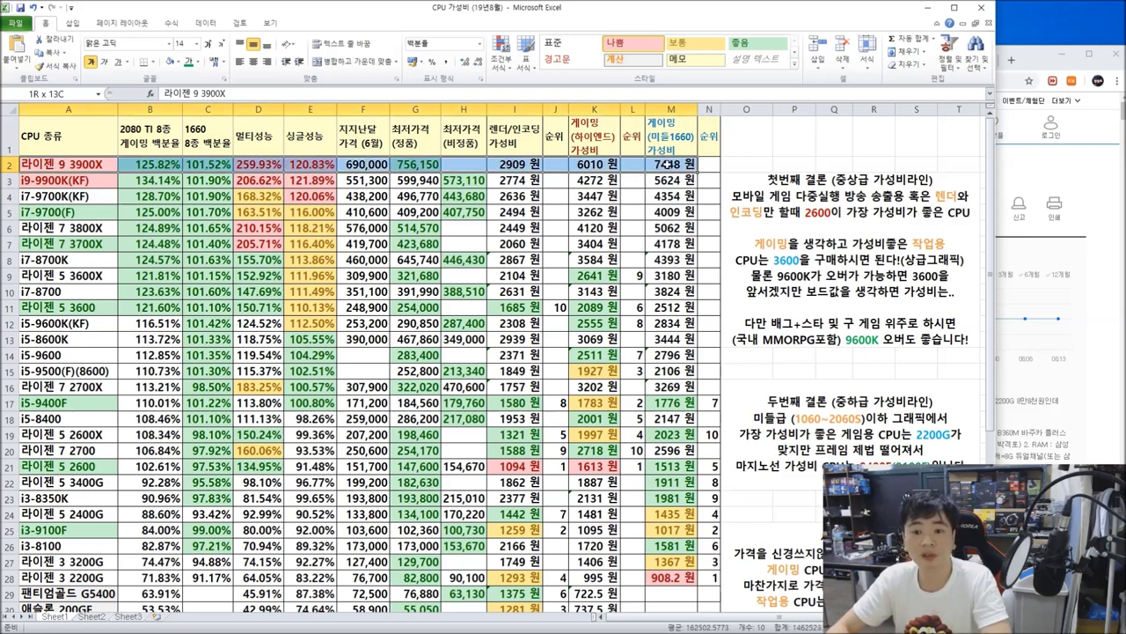
pyautogui.click(534, 163)
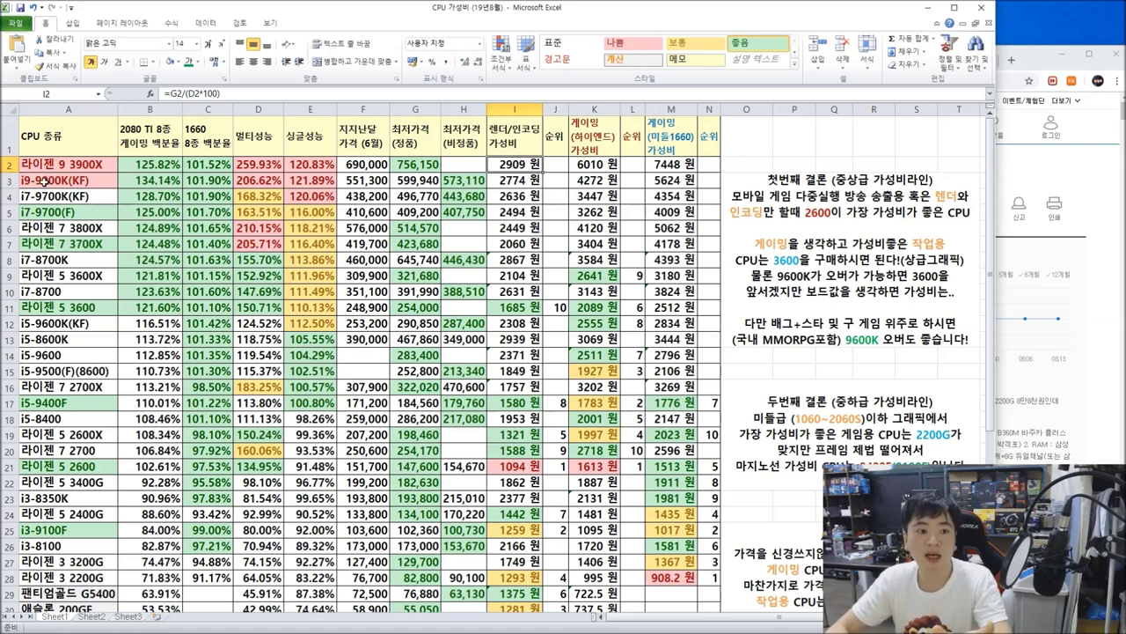
pyautogui.moveTo(42, 164); pyautogui.dragTo(522, 165)
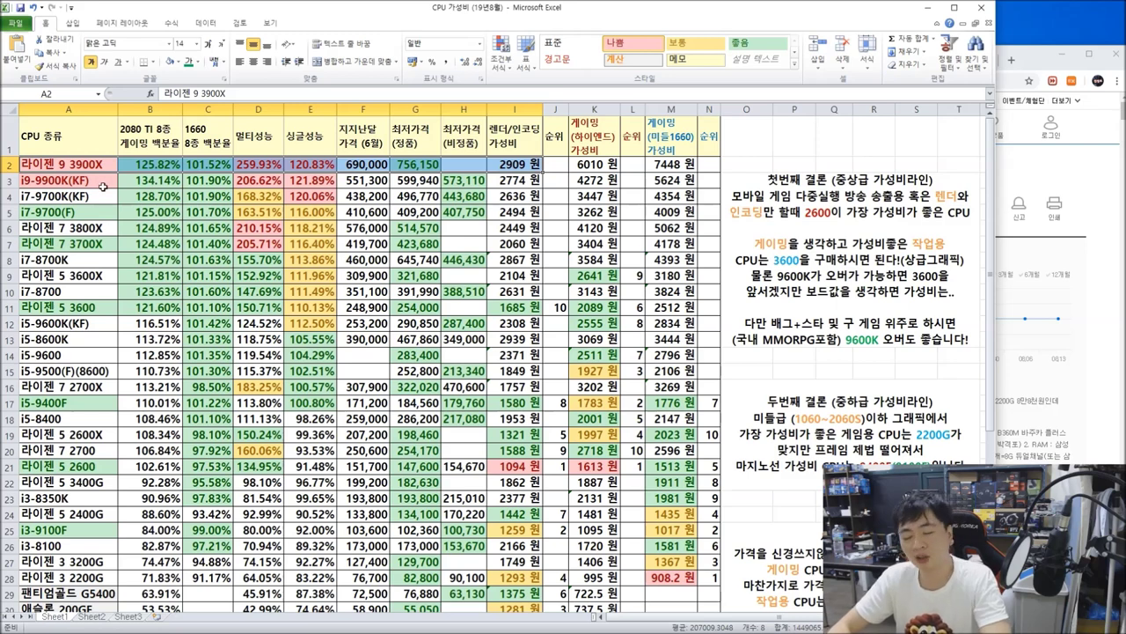
pyautogui.click(366, 191)
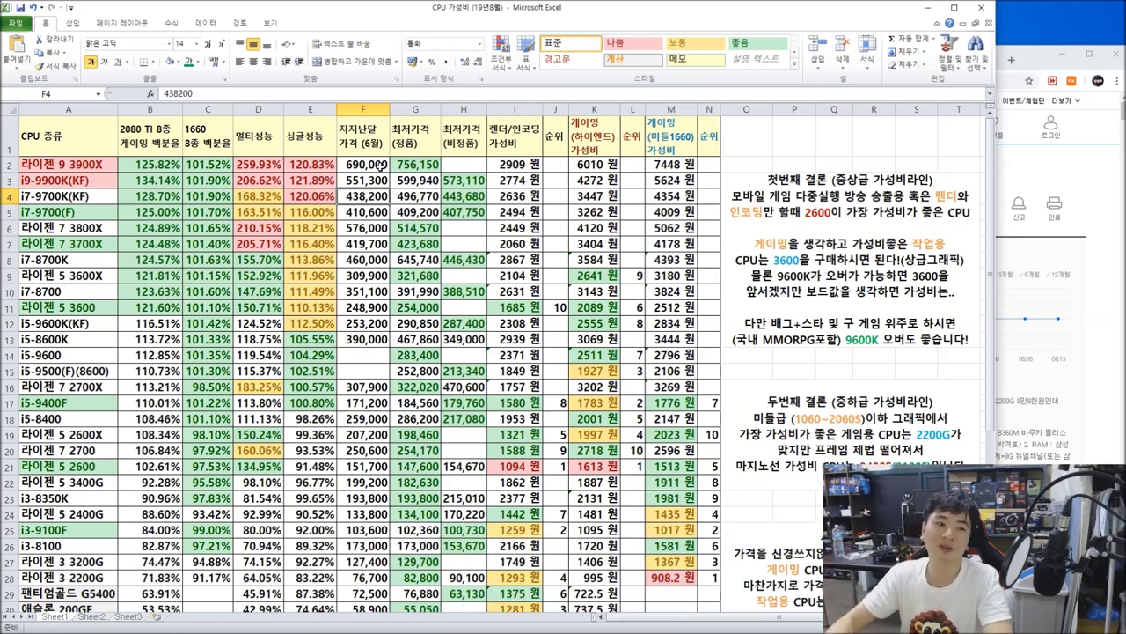
# Highlight the i9-9900K(KF) performance figures and compare its 2080 TI gaming percentage with that of the 라이젠 9 3900X
pyautogui.click(125, 190)
pyautogui.click(92, 177)
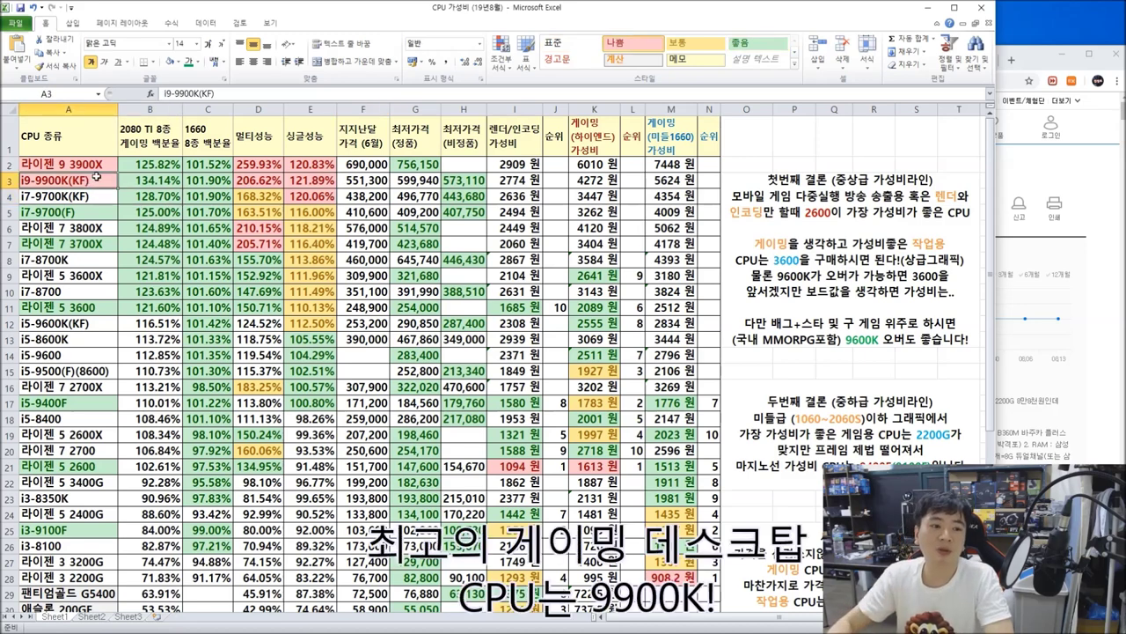
pyautogui.click(141, 182)
pyautogui.click(62, 180)
pyautogui.moveTo(61, 180); pyautogui.dragTo(308, 180)
pyautogui.click(150, 166)
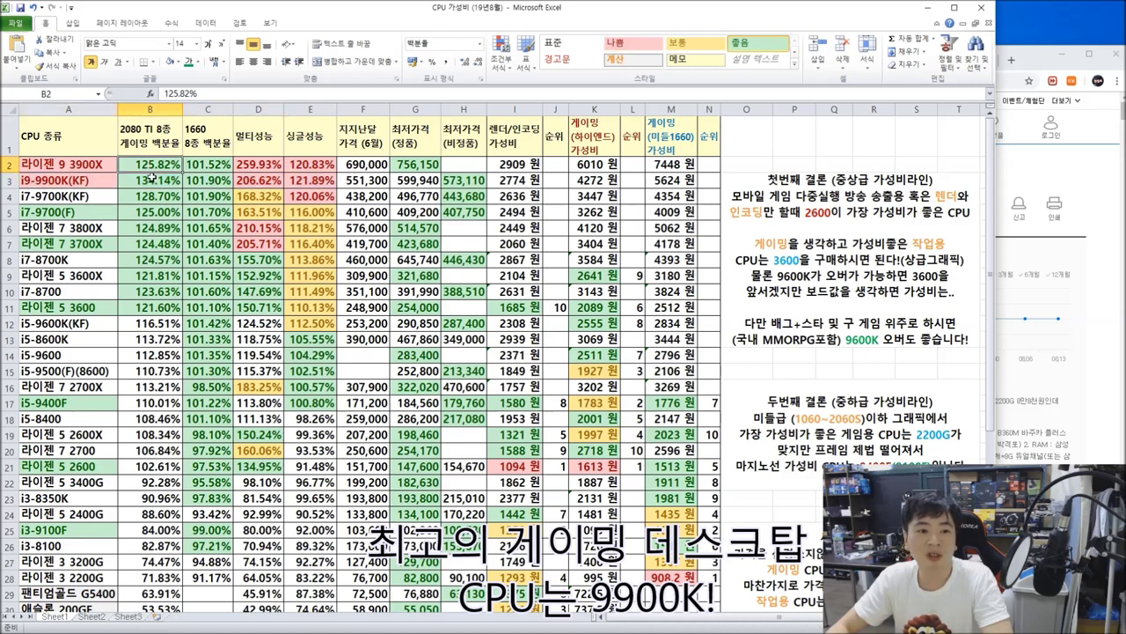
pyautogui.click(150, 180)
pyautogui.moveTo(64, 165); pyautogui.dragTo(239, 188)
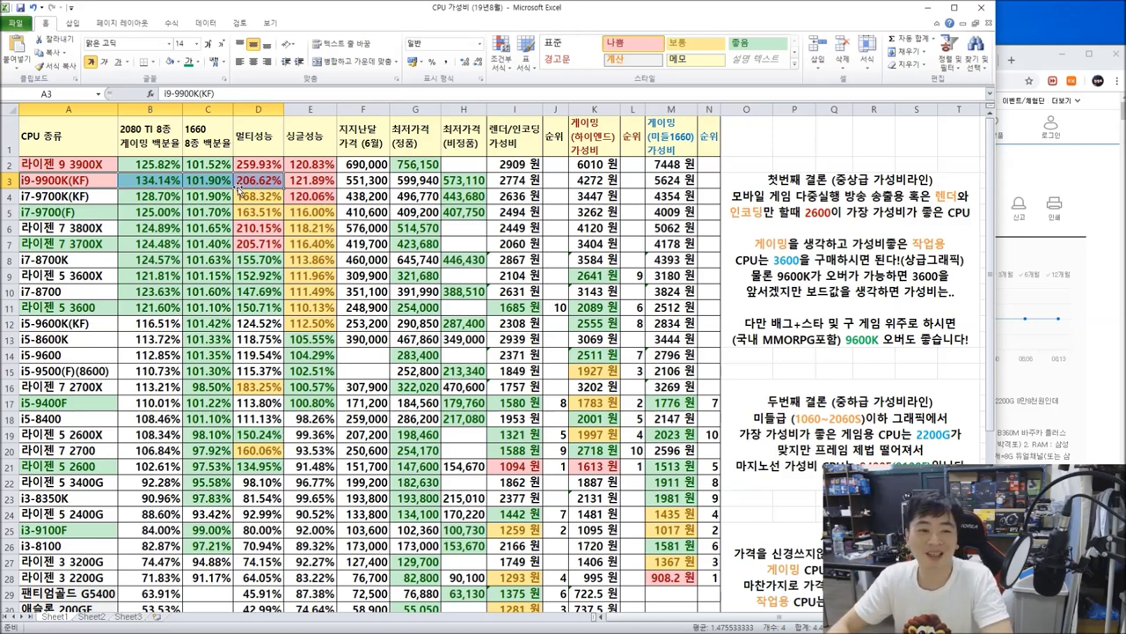
# Highlight the whole i9-9900K(KF) row through its mid-range gaming value and point out its 멀티성능 and 싱글성능 figures
pyautogui.click(165, 181)
pyautogui.moveTo(711, 180)
pyautogui.mouseDown()
pyautogui.moveTo(48, 180)
pyautogui.moveTo(690, 180)
pyautogui.mouseUp()
pyautogui.click(40, 180)
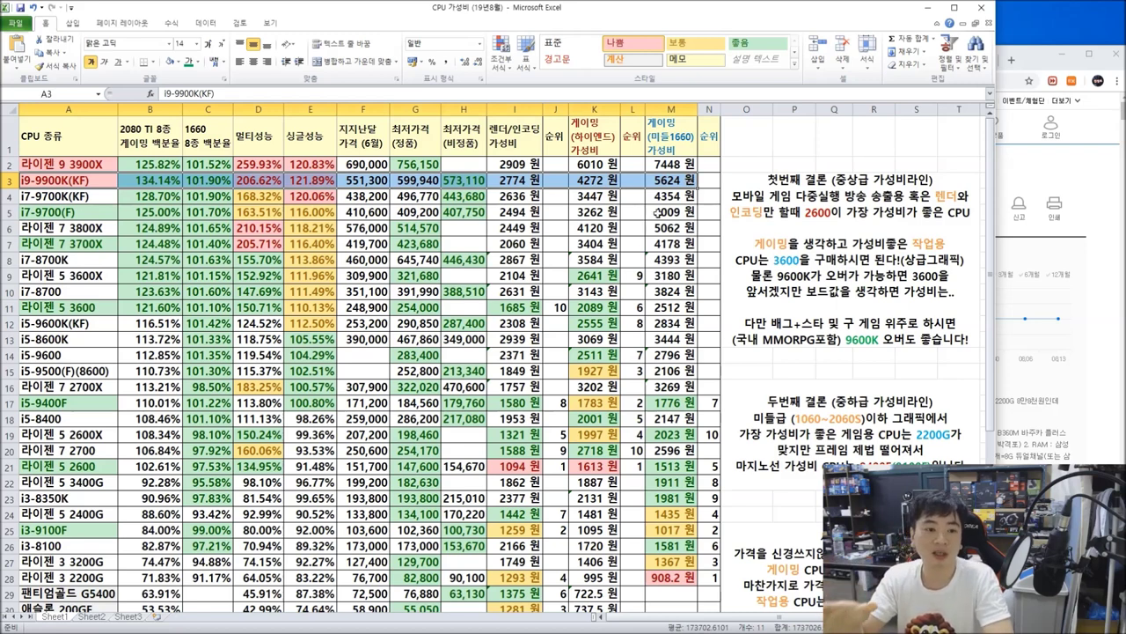
pyautogui.click(415, 259)
pyautogui.click(254, 175)
pyautogui.click(305, 179)
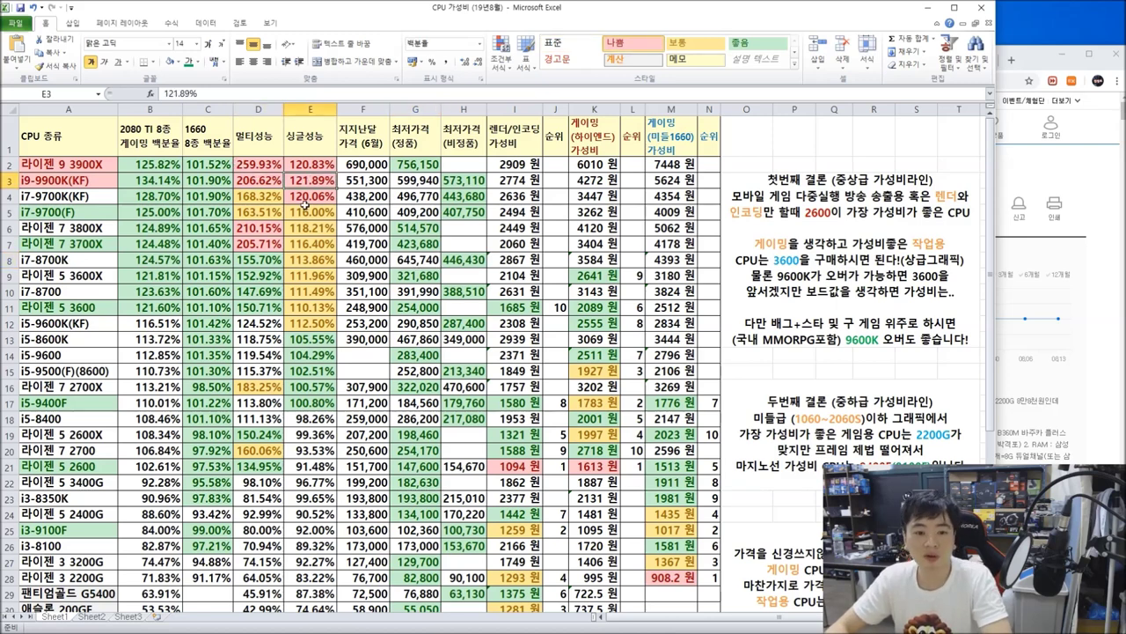
pyautogui.moveTo(26, 180); pyautogui.dragTo(686, 181)
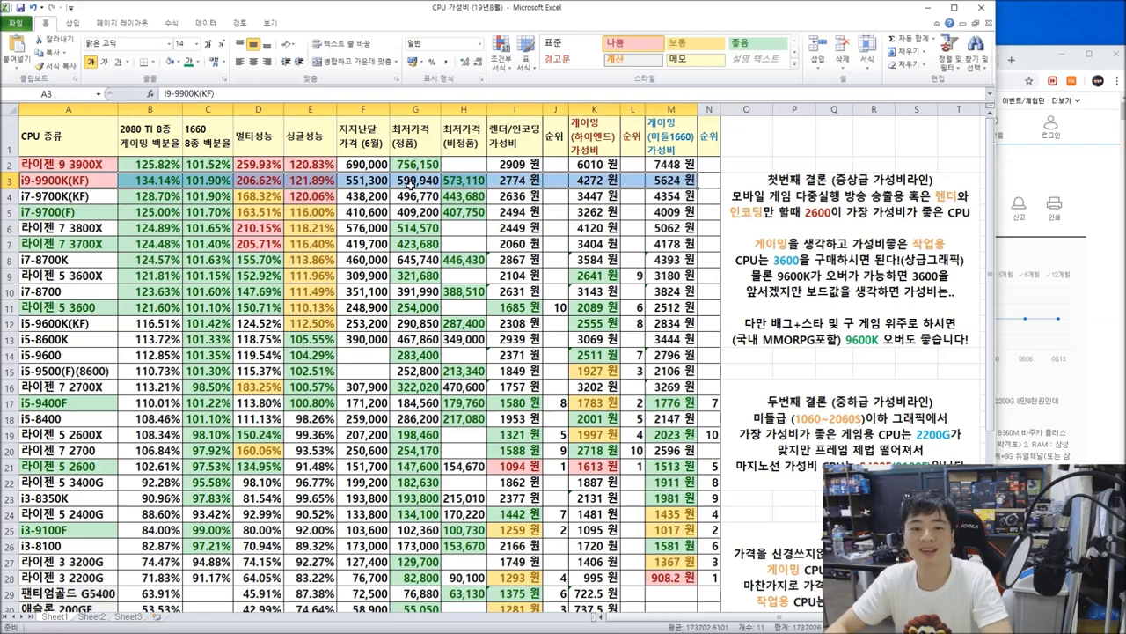
# Compare the i9-9900K(KF)'s June price with its current lowest 정품 price
pyautogui.click(410, 180)
pyautogui.click(364, 181)
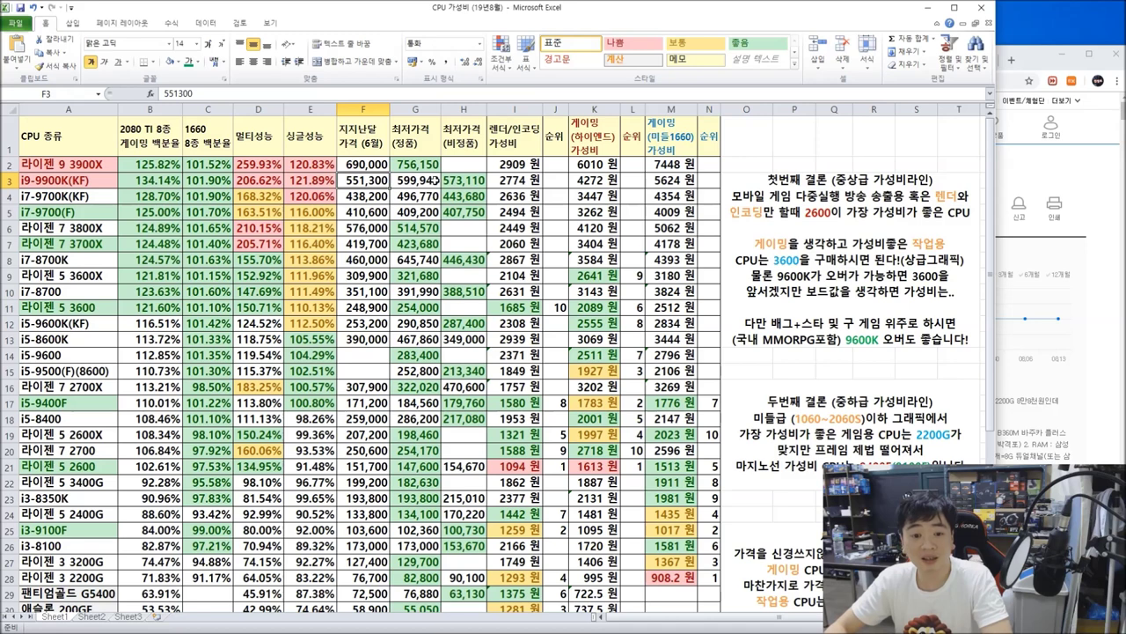
pyautogui.click(427, 182)
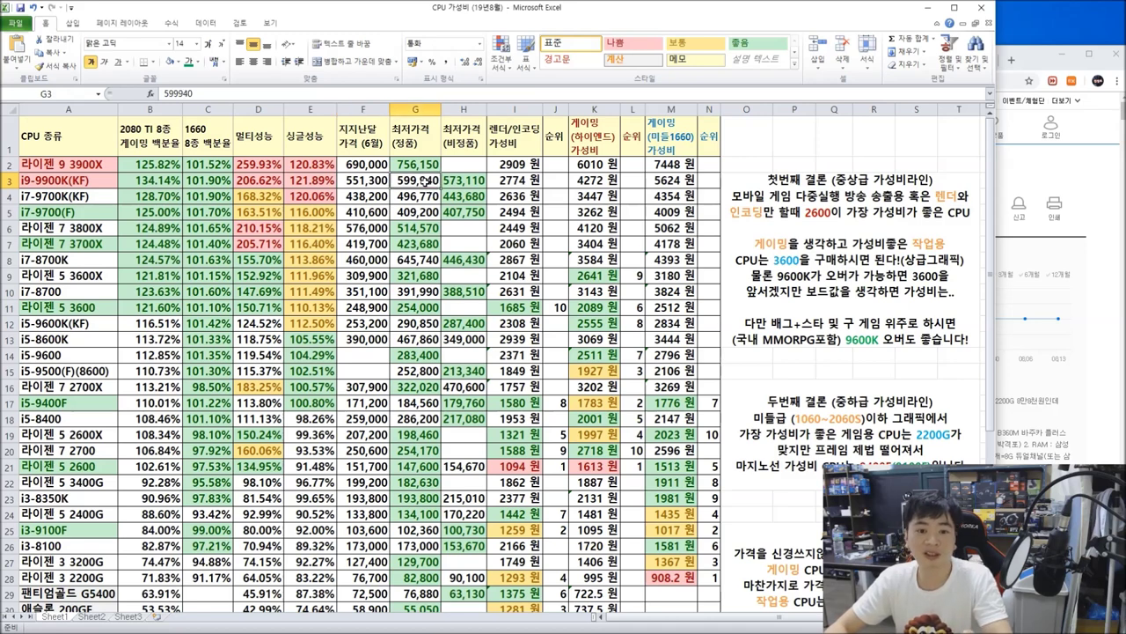
# Point out the i7-9700(F) and its 정품 price, and highlight its row across the table
pyautogui.click(397, 212)
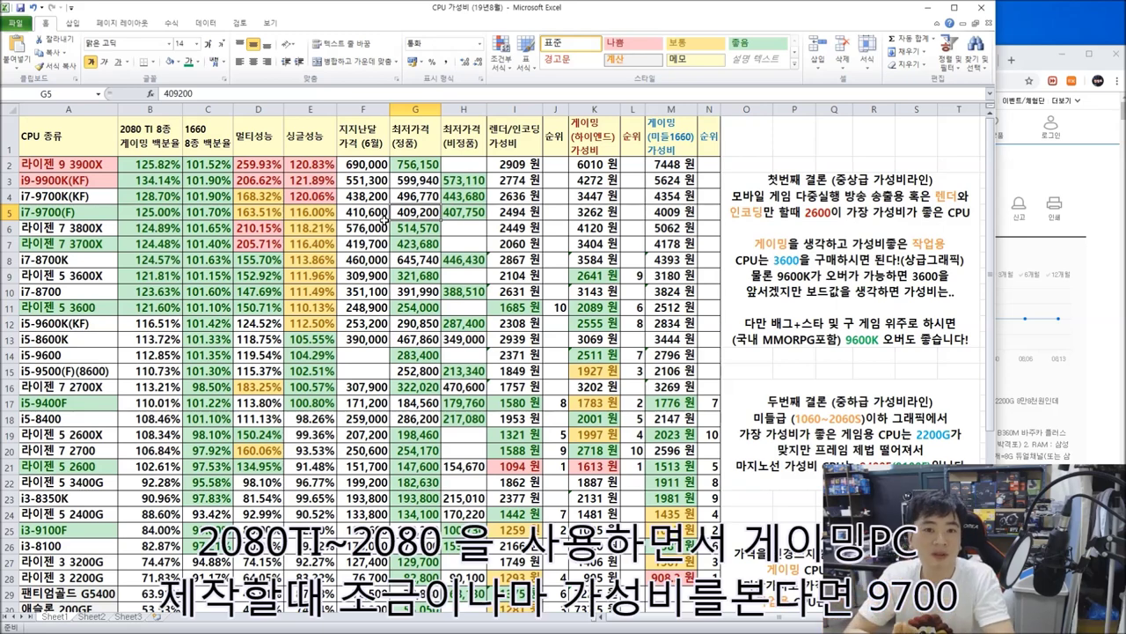
pyautogui.click(58, 214)
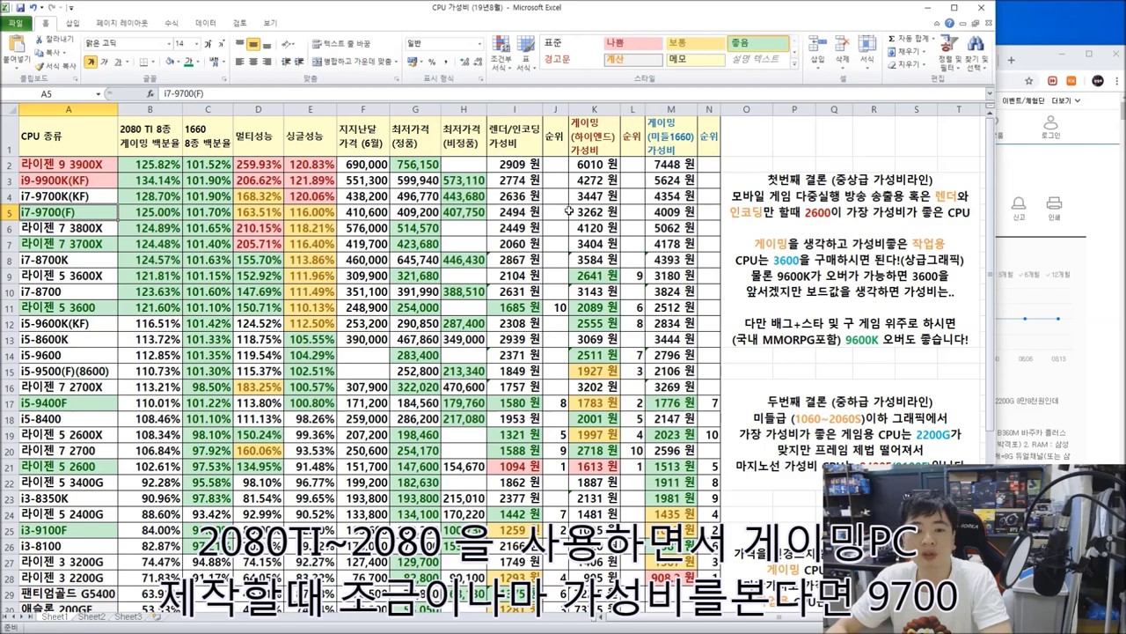
pyautogui.moveTo(632, 212); pyautogui.dragTo(26, 212)
# Compare the i7-9700(F)'s 2080 TI gaming percentage with the three CPUs above it, and highlight its row through the June price
pyautogui.click(154, 213)
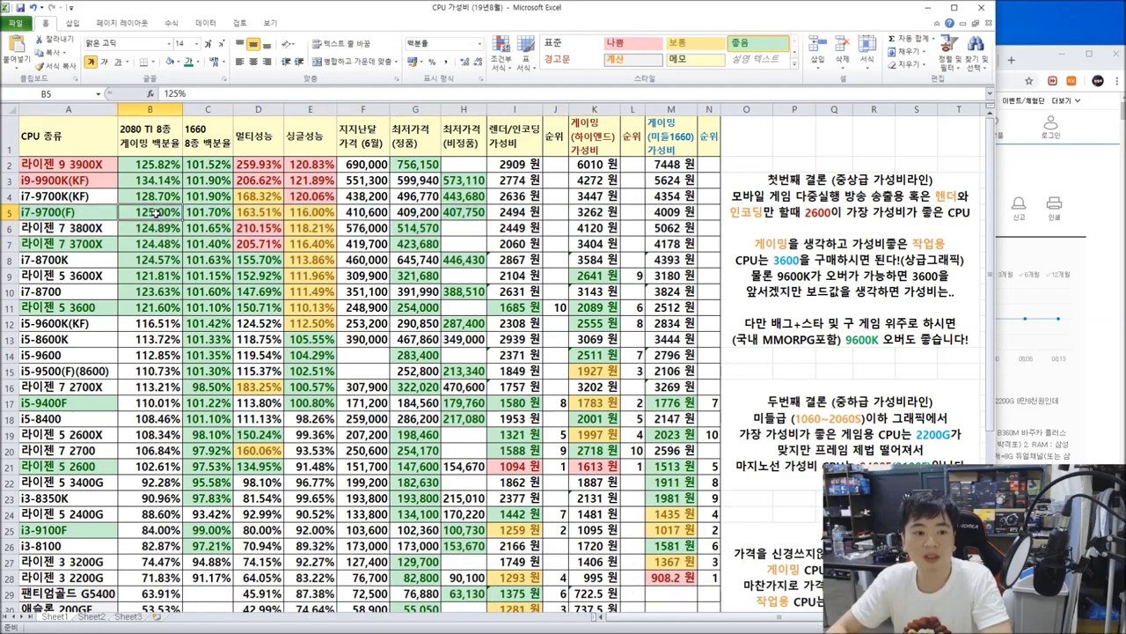
pyautogui.click(169, 179)
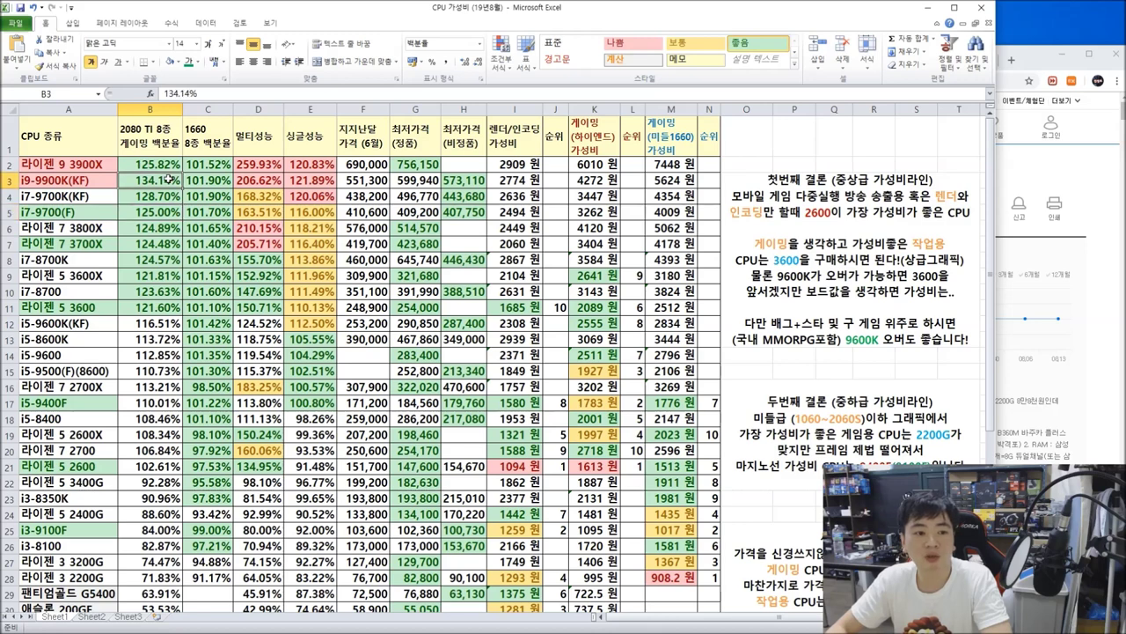
pyautogui.click(164, 197)
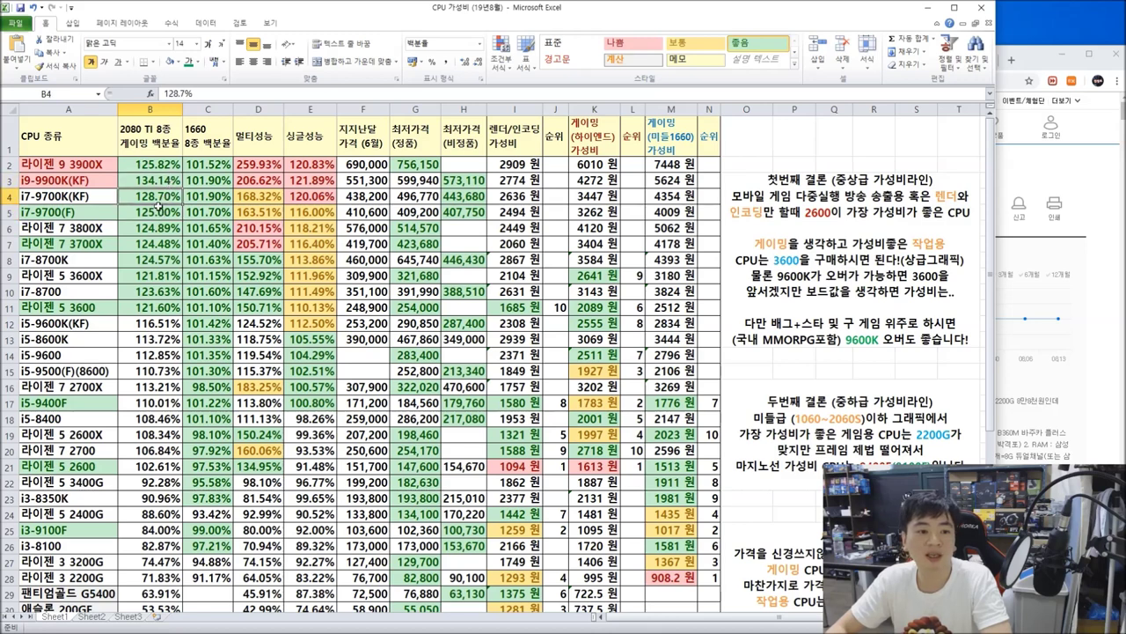
pyautogui.moveTo(159, 168); pyautogui.dragTo(162, 195)
pyautogui.click(68, 213)
pyautogui.moveTo(68, 213); pyautogui.dragTo(361, 213)
pyautogui.click(150, 213)
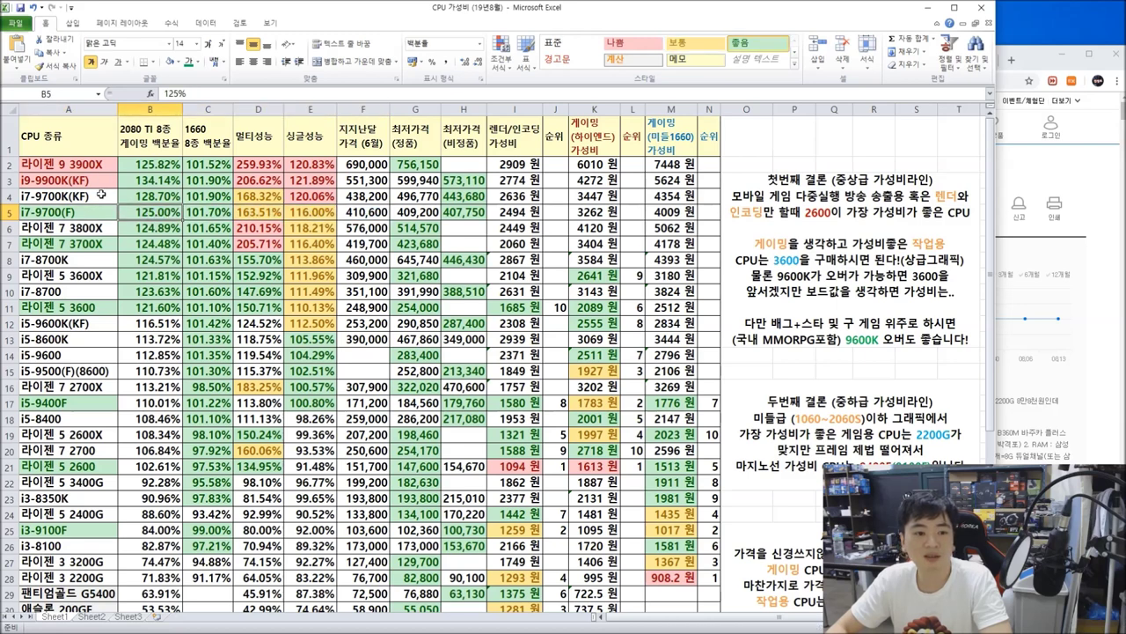
# Alternately highlight the i7-9700(F) and 라이젠 7 3700X names with their 2080 TI gaming percentages to compare the two
pyautogui.moveTo(46, 214); pyautogui.dragTo(157, 213)
pyautogui.moveTo(32, 245); pyautogui.dragTo(157, 248)
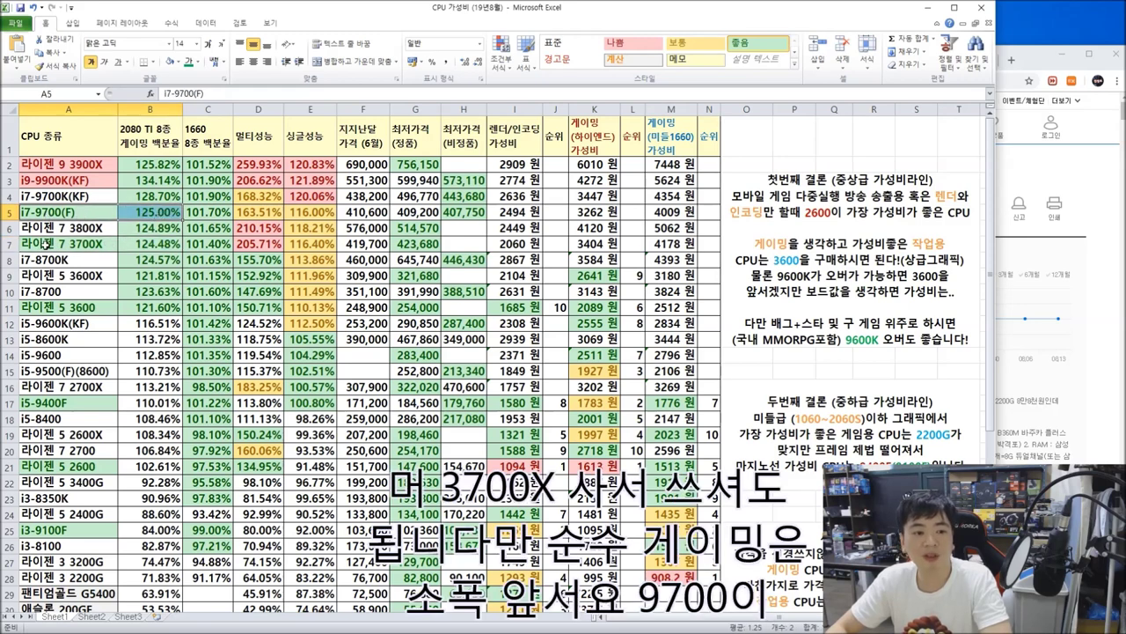
pyautogui.moveTo(41, 212); pyautogui.dragTo(166, 215)
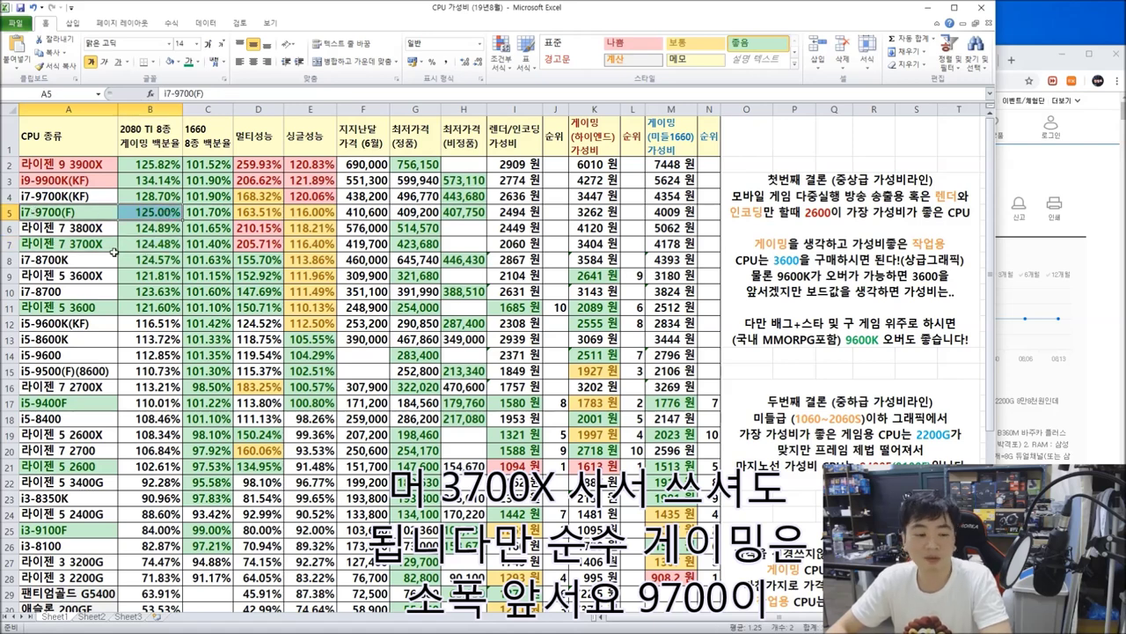
pyautogui.moveTo(50, 248); pyautogui.dragTo(146, 247)
pyautogui.moveTo(58, 215); pyautogui.dragTo(152, 216)
pyautogui.moveTo(85, 244); pyautogui.dragTo(152, 247)
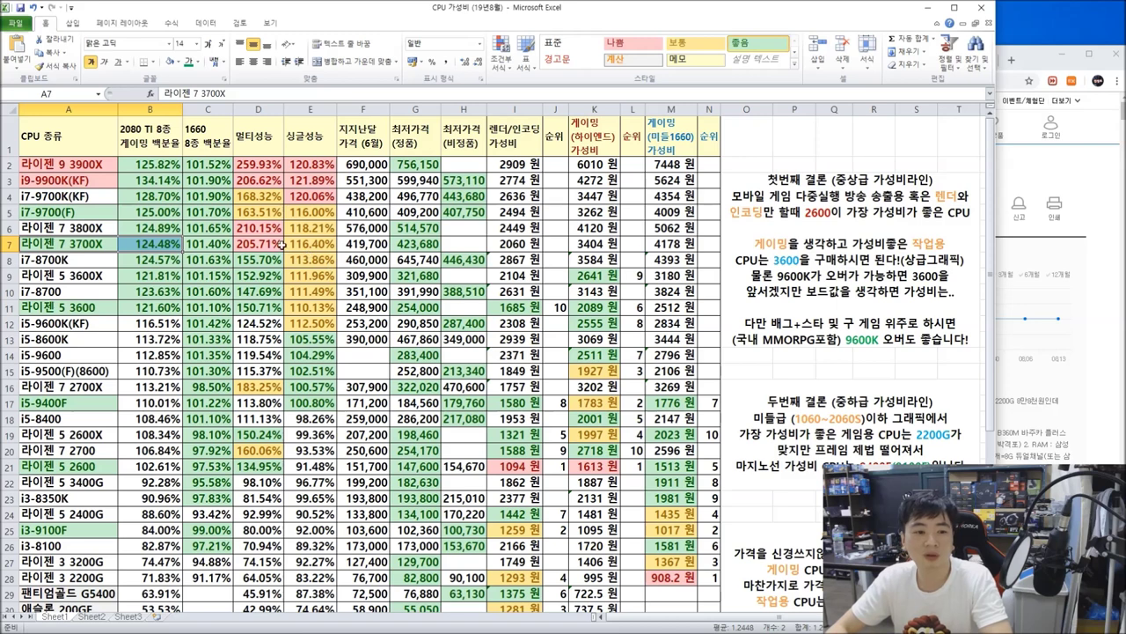
pyautogui.moveTo(53, 213); pyautogui.dragTo(151, 215)
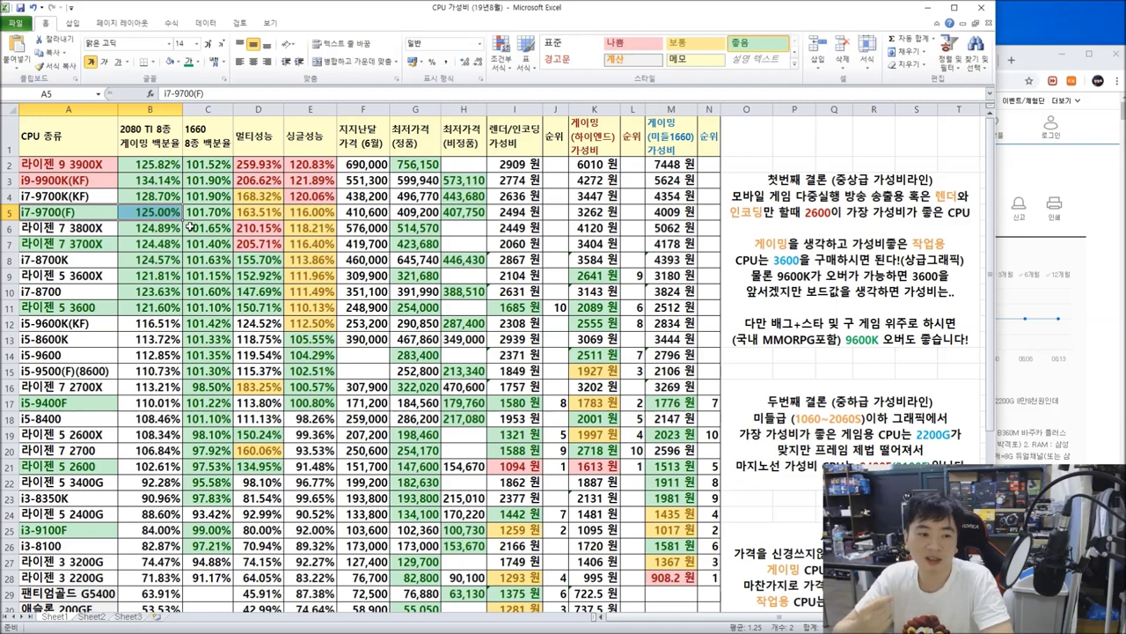
pyautogui.click(97, 242)
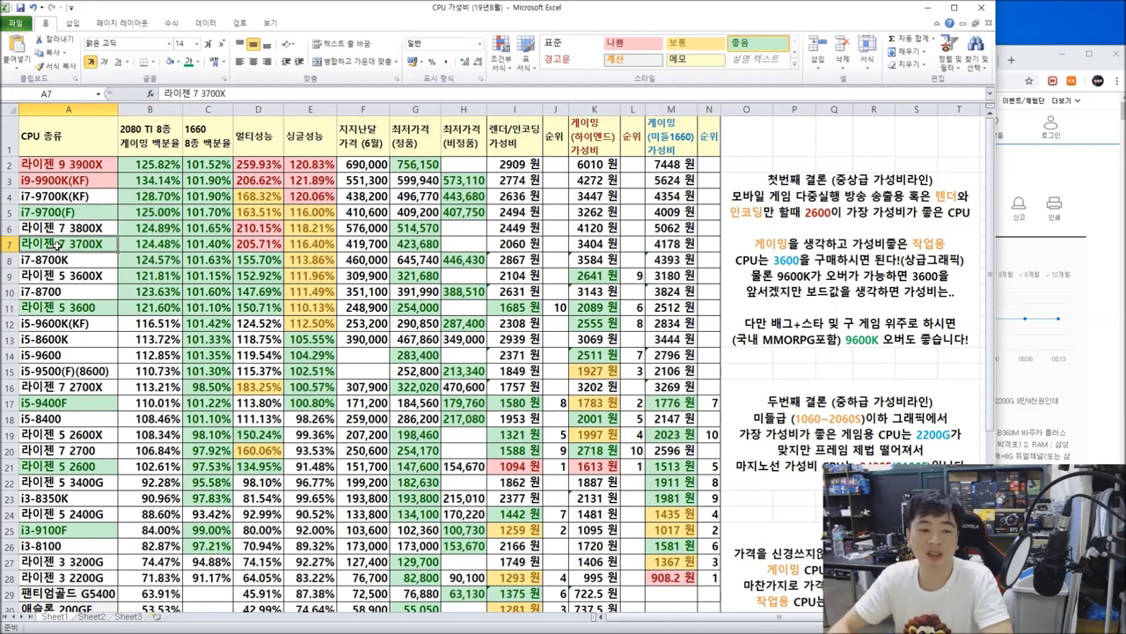
# Highlight the full i7-9700(F) row and the full 라이젠 7 3700X row through their mid-range gaming values
pyautogui.moveTo(40, 212); pyautogui.dragTo(691, 214)
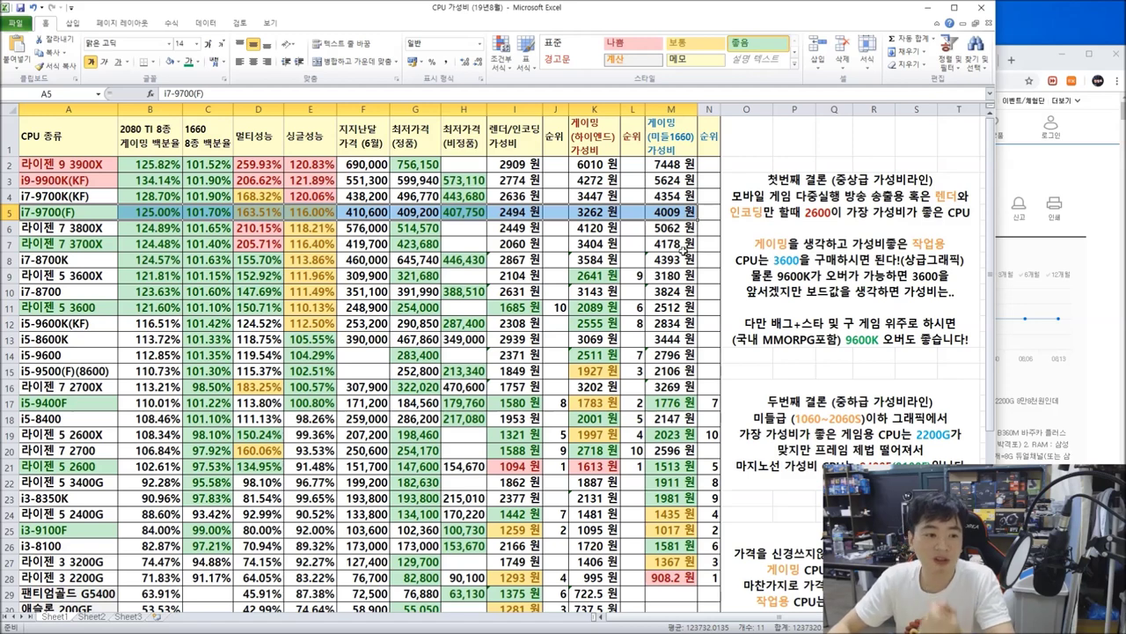
pyautogui.click(53, 246)
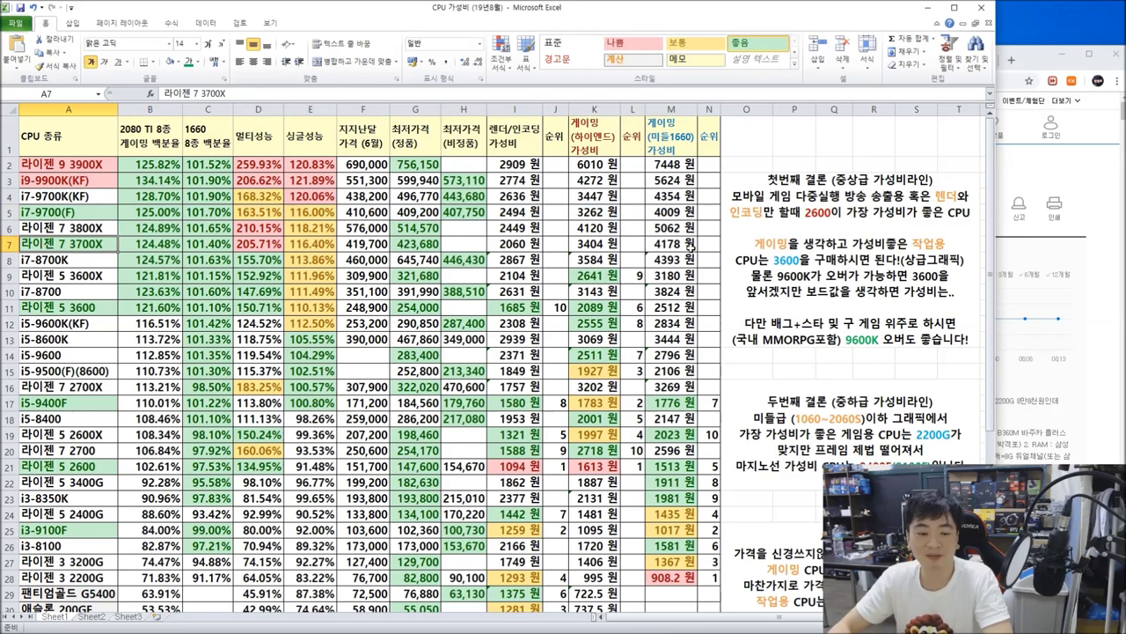
pyautogui.moveTo(672, 245); pyautogui.dragTo(66, 251)
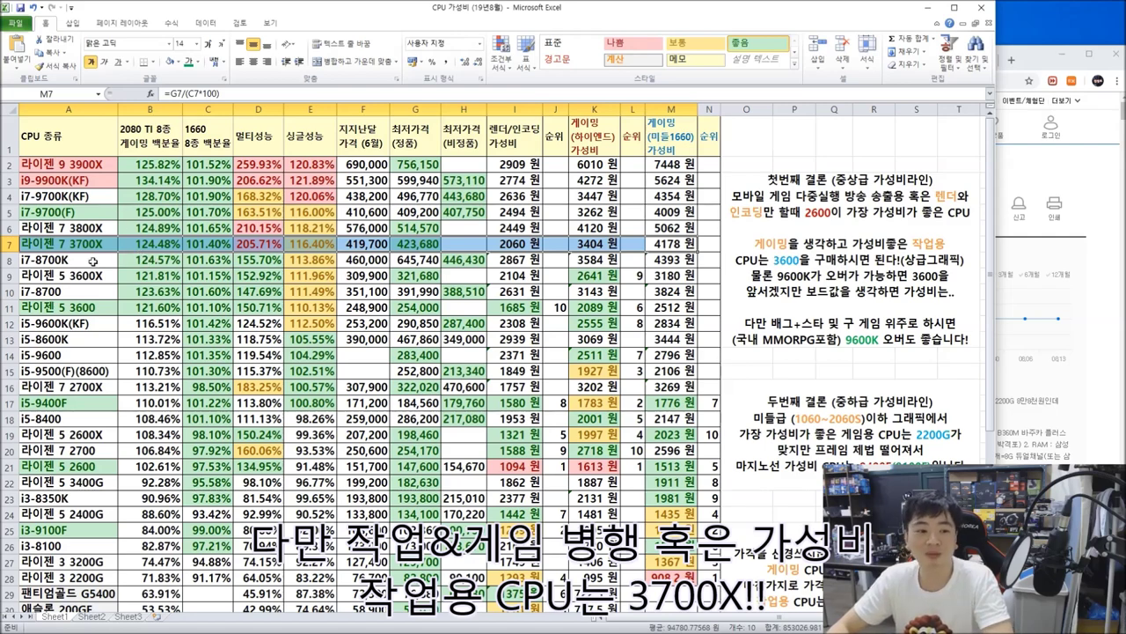
# Highlight the 라이젠 7 3800X row against the 라이젠 7 3700X row, and point out the 3800X's 멀티성능 and other performance figures
pyautogui.click(79, 229)
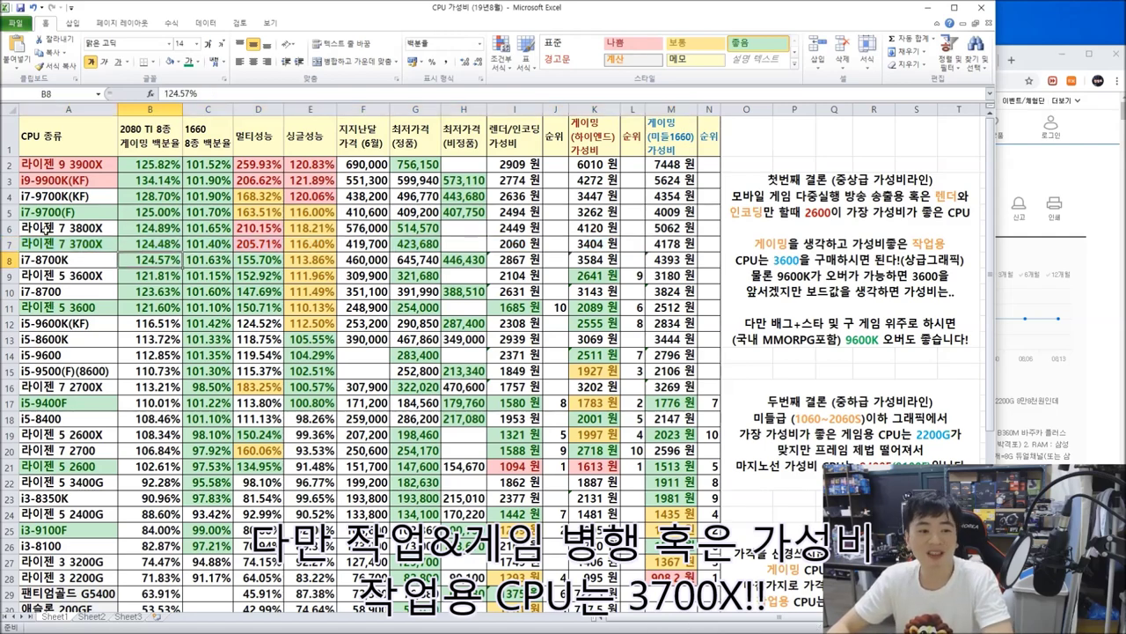
pyautogui.moveTo(76, 228); pyautogui.dragTo(538, 228)
pyautogui.moveTo(41, 246); pyautogui.dragTo(605, 246)
pyautogui.moveTo(88, 230); pyautogui.dragTo(660, 232)
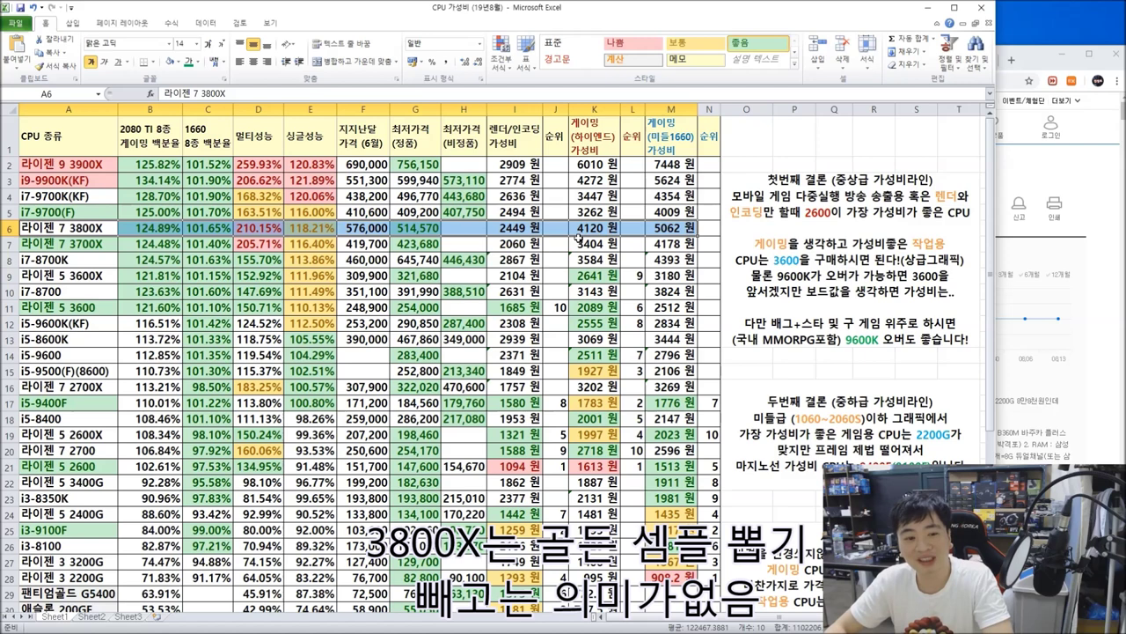
pyautogui.click(263, 231)
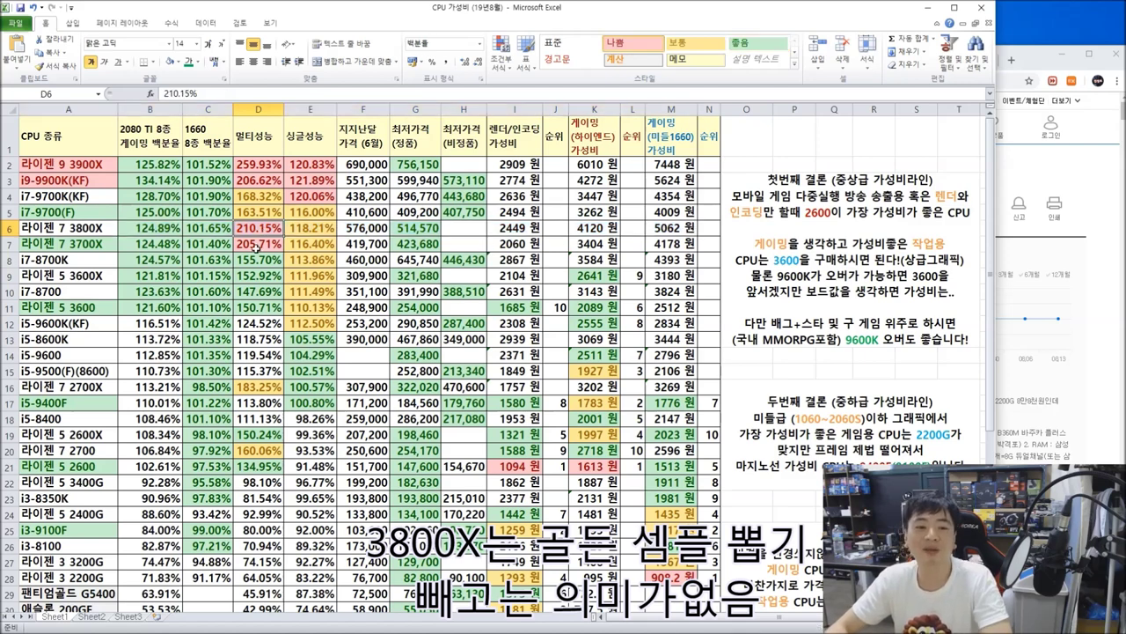
pyautogui.moveTo(35, 227); pyautogui.dragTo(337, 227)
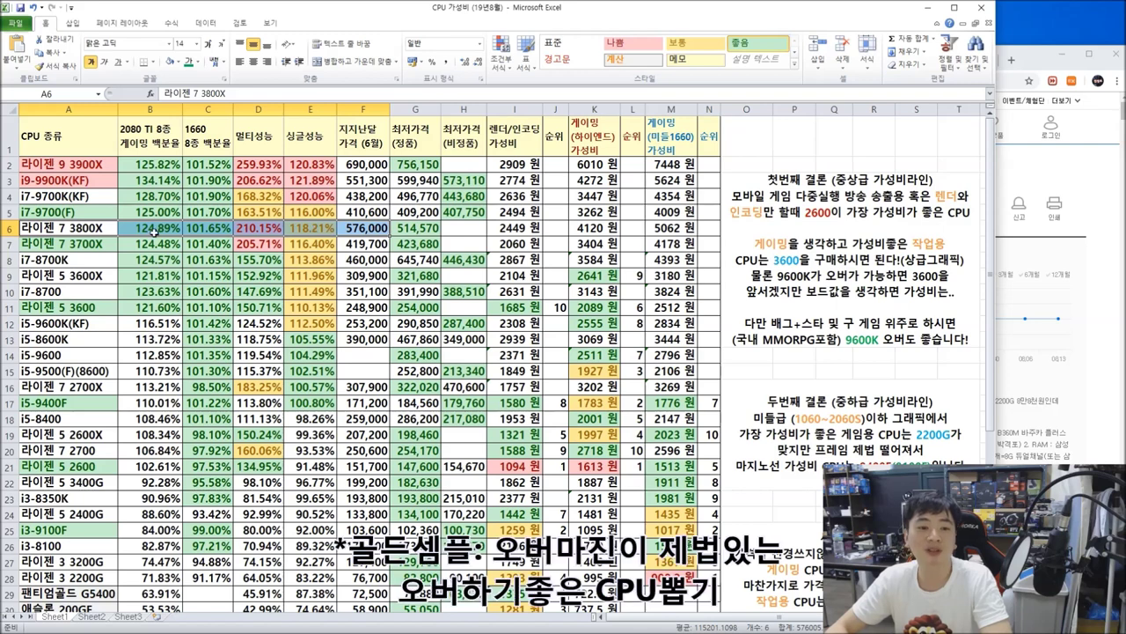
# Highlight the 라이젠 7 3800X row through its high-end gaming value and the i7-8700K row through its rendering value
pyautogui.click(128, 232)
pyautogui.click(212, 230)
pyautogui.moveTo(74, 227); pyautogui.dragTo(633, 231)
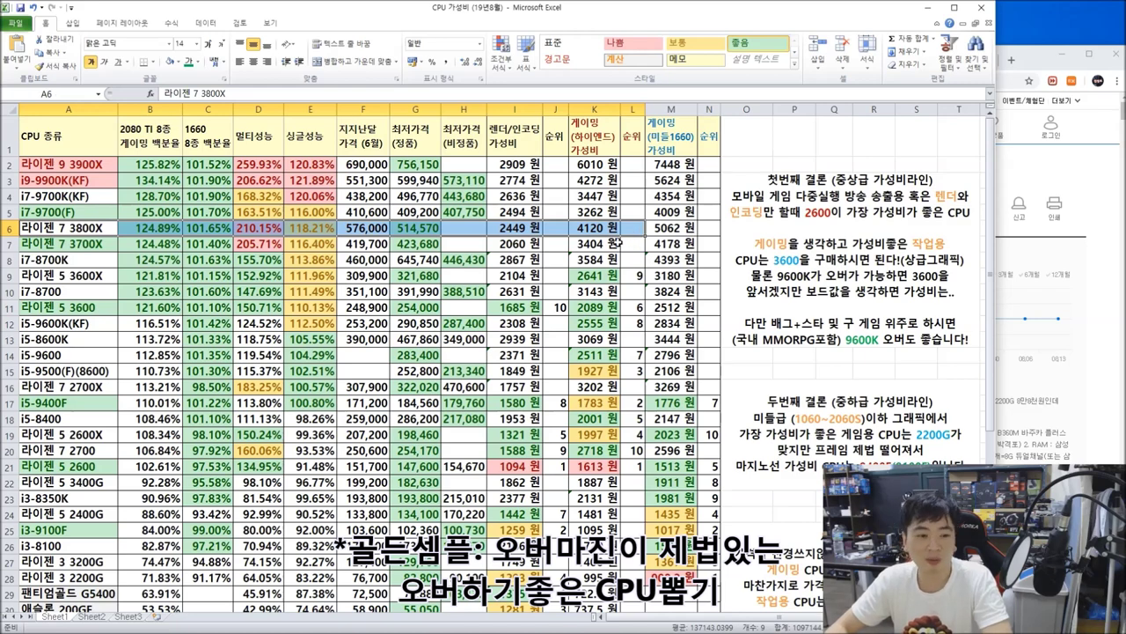
pyautogui.moveTo(97, 261); pyautogui.dragTo(535, 260)
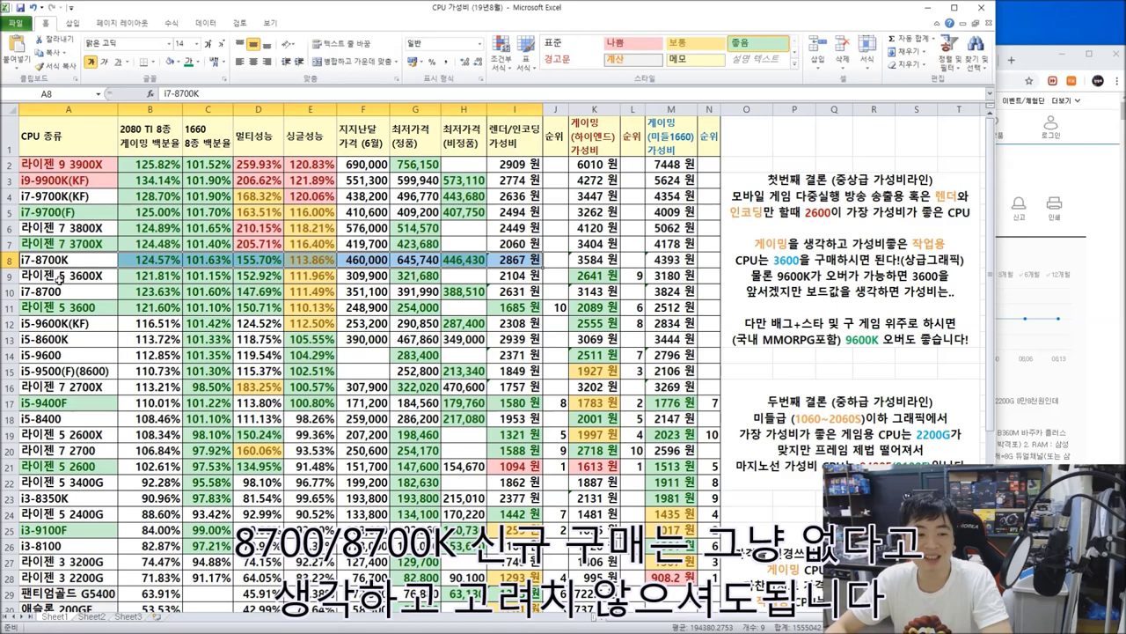
# Compare the 라이젠 5 3600X, 라이젠 5 3600 and i7-8700 by highlighting their rows one at a time
pyautogui.moveTo(44, 278); pyautogui.dragTo(235, 276)
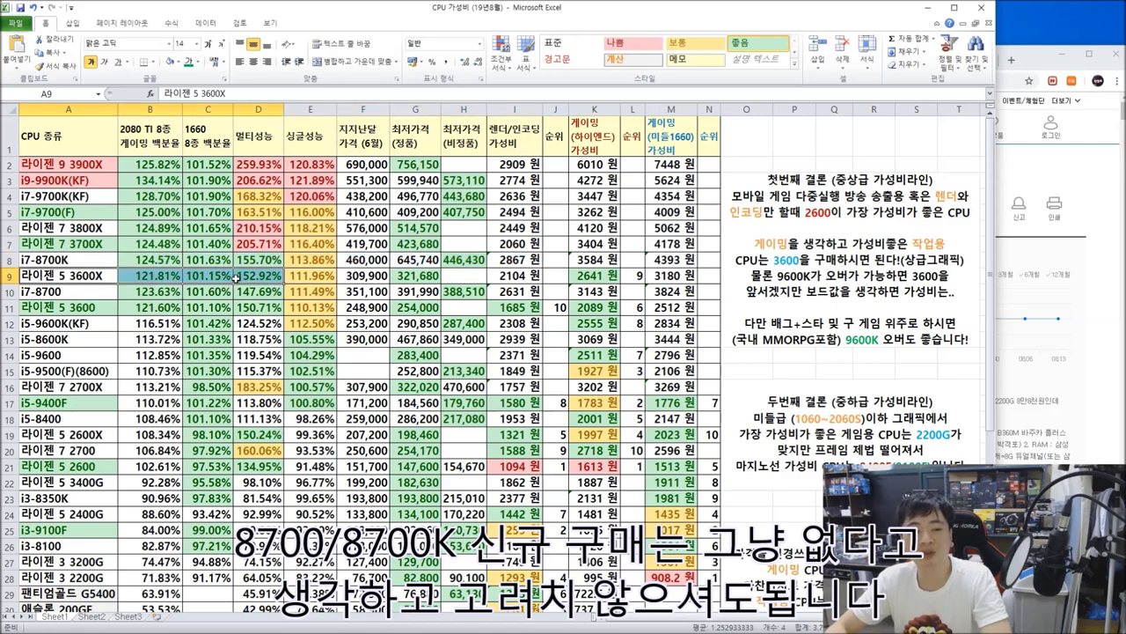
pyautogui.moveTo(75, 307); pyautogui.dragTo(229, 307)
pyautogui.moveTo(48, 278); pyautogui.dragTo(594, 277)
pyautogui.moveTo(34, 291); pyautogui.dragTo(519, 291)
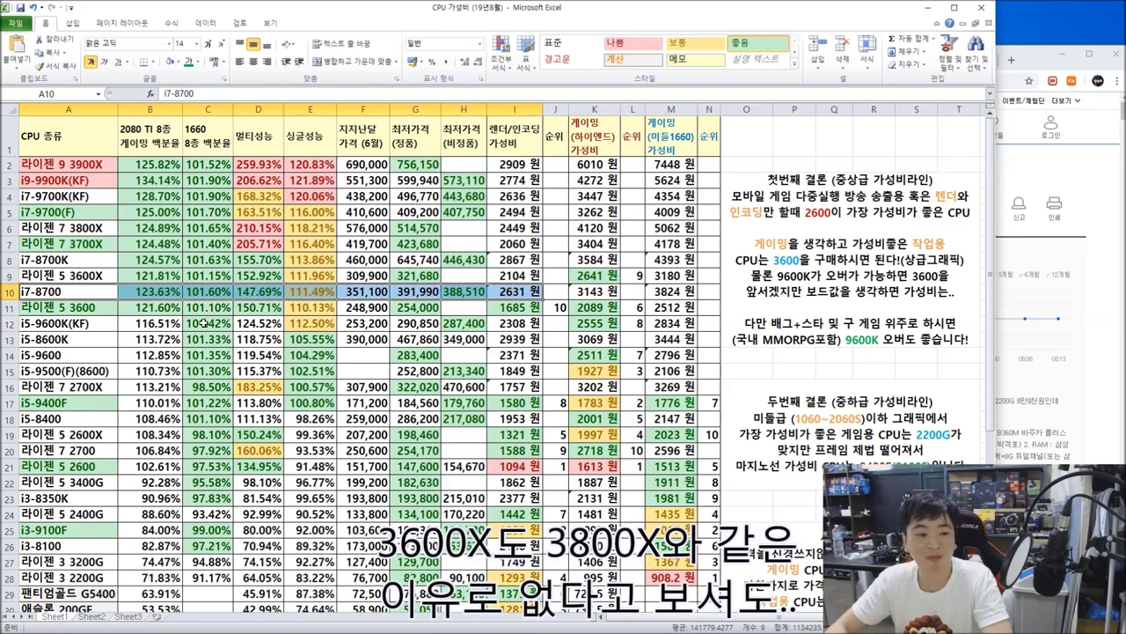
# Highlight the i7-8700K, 라이젠 5 3600X and i7-8700 rows together as one block
pyautogui.moveTo(56, 259); pyautogui.dragTo(370, 308)
pyautogui.click(516, 280)
pyautogui.moveTo(42, 261); pyautogui.dragTo(586, 292)
# Highlight the full 라이젠 5 3600 row from its name through its mid-range gaming value
pyautogui.moveTo(692, 309); pyautogui.dragTo(75, 310)
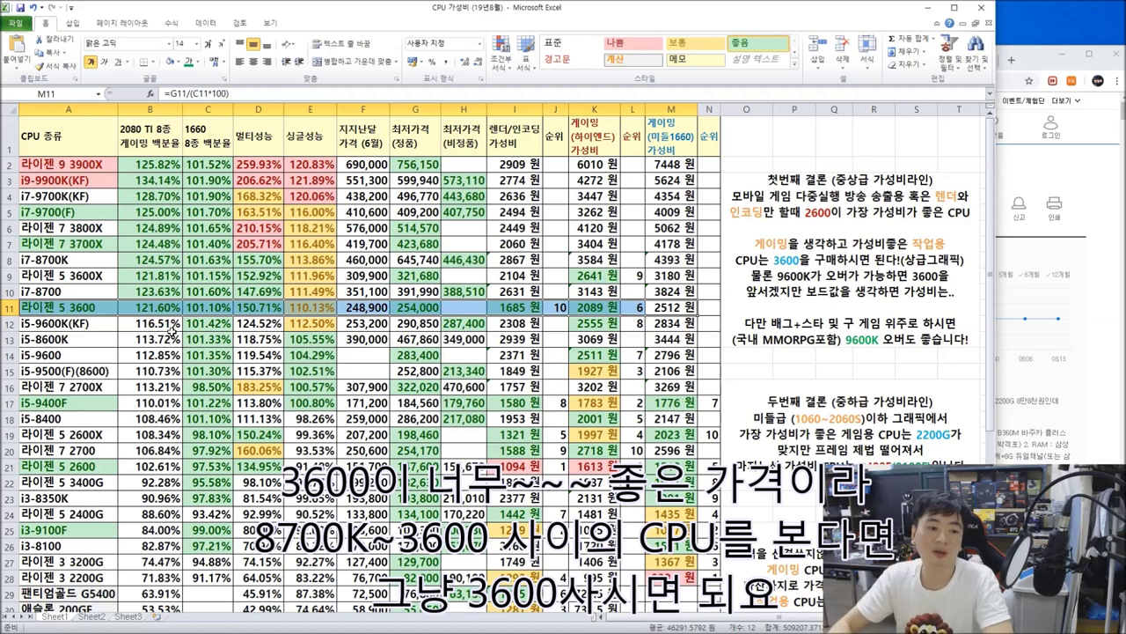
pyautogui.click(95, 305)
pyautogui.moveTo(118, 315); pyautogui.dragTo(150, 310)
pyautogui.click(745, 356)
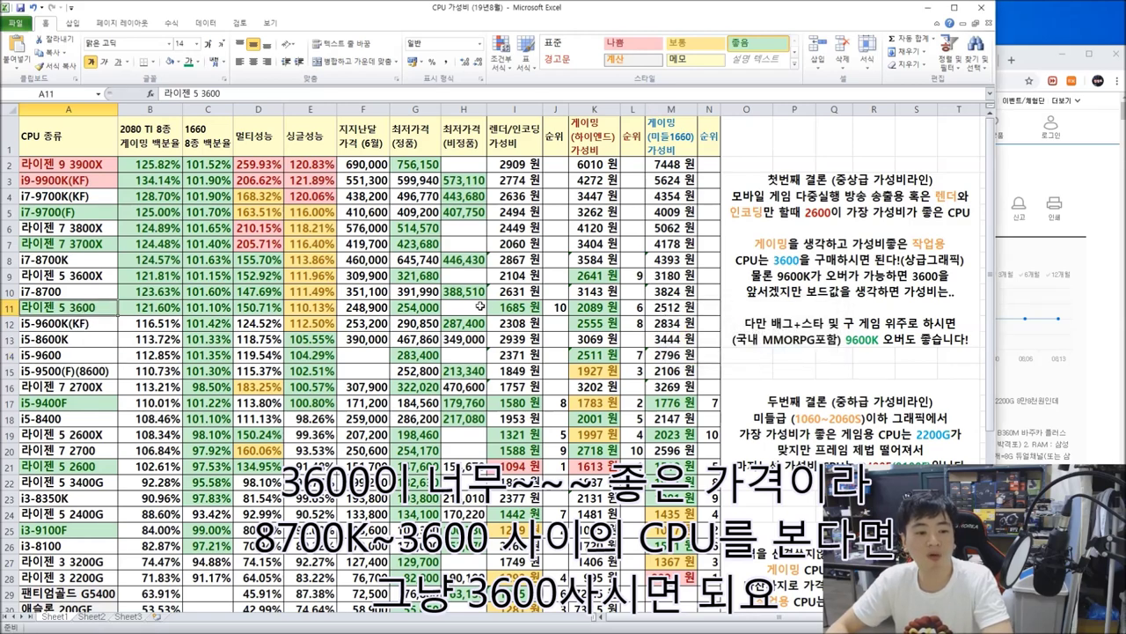
pyautogui.moveTo(671, 308); pyautogui.dragTo(88, 310)
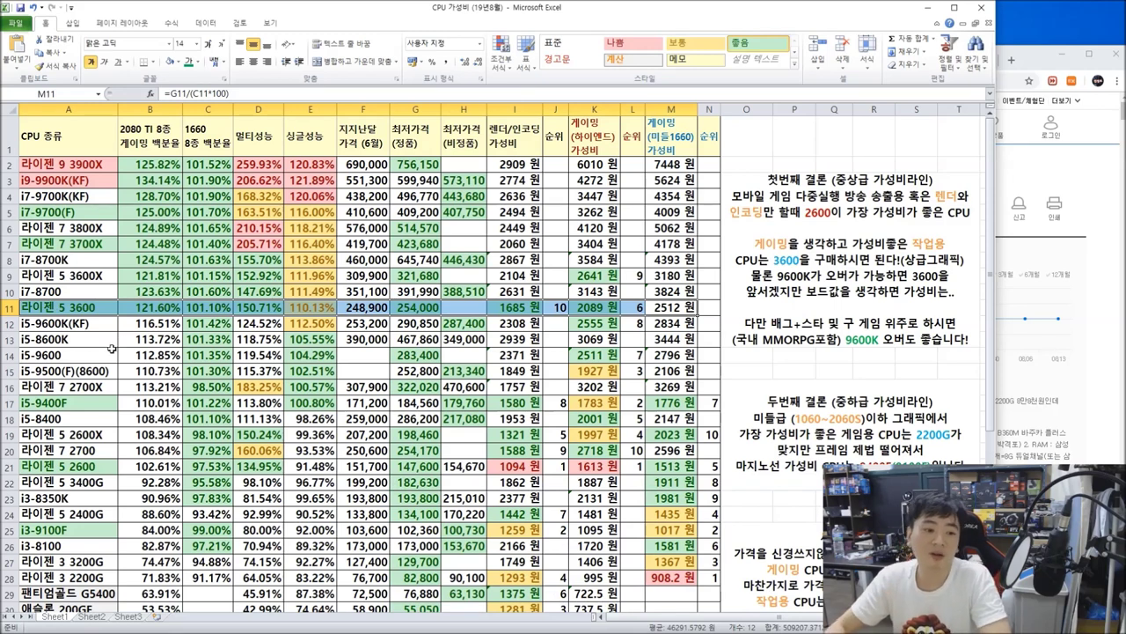
# Alternate between the 라이젠 5 3600 and i5-9600K(KF) names, and highlight the i5-9600K(KF) row through its mid-range gaming value
pyautogui.click(66, 321)
pyautogui.click(63, 310)
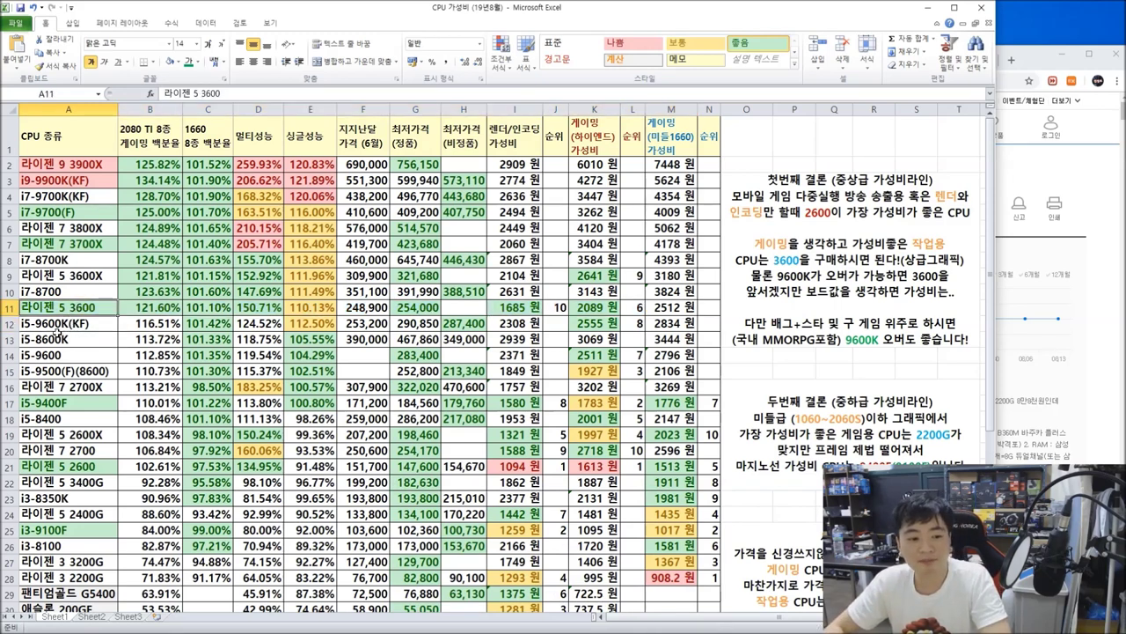
pyautogui.click(57, 321)
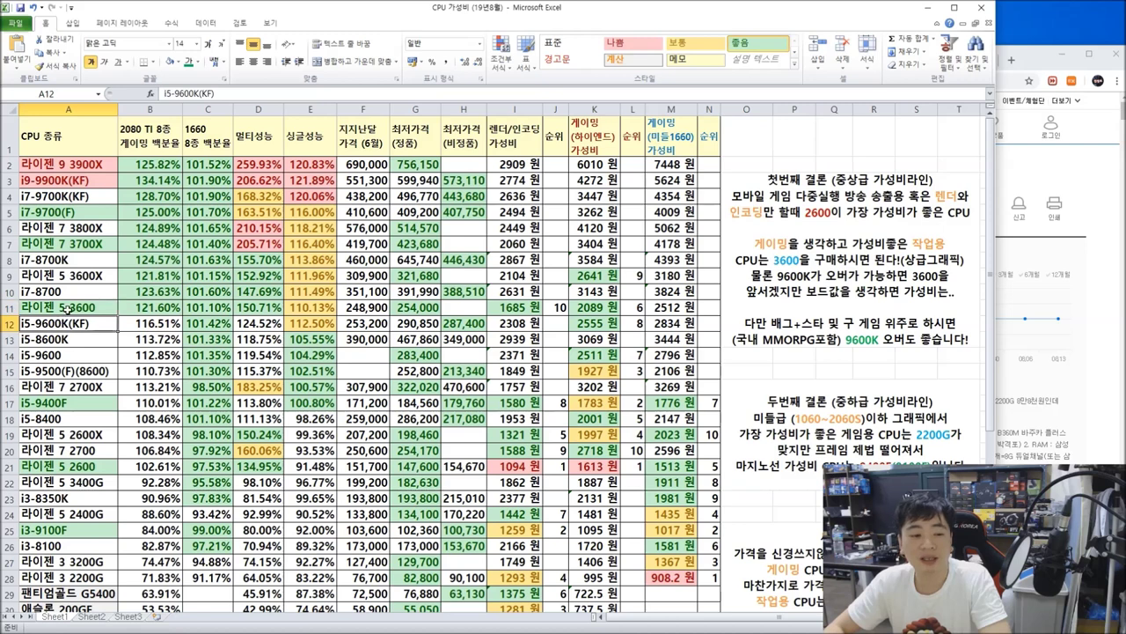
pyautogui.click(68, 308)
pyautogui.moveTo(40, 321); pyautogui.dragTo(653, 323)
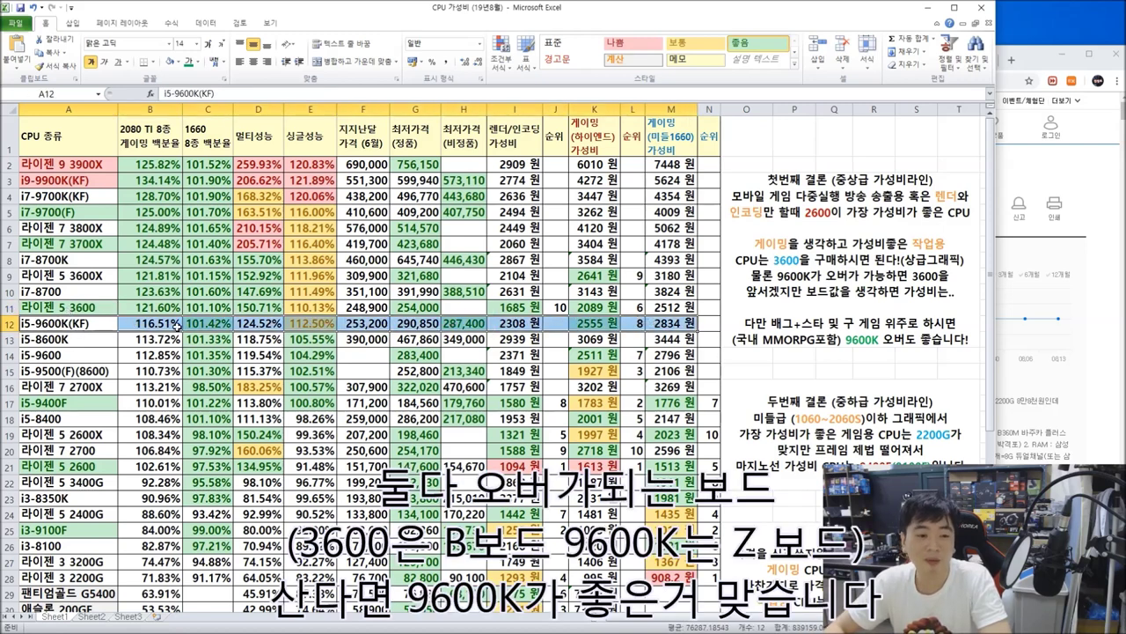
# Compare the 라이젠 5 3600 and i5-9600K(KF) by their names and 2080 TI gaming percentages
pyautogui.click(94, 309)
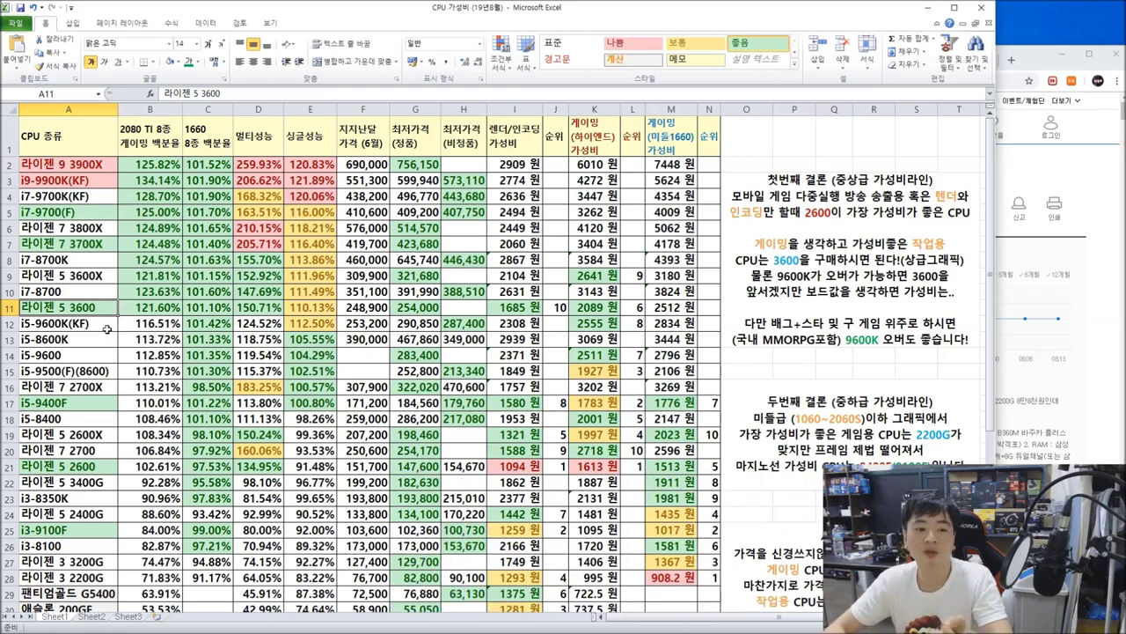
pyautogui.click(133, 322)
pyautogui.click(78, 311)
pyautogui.click(53, 322)
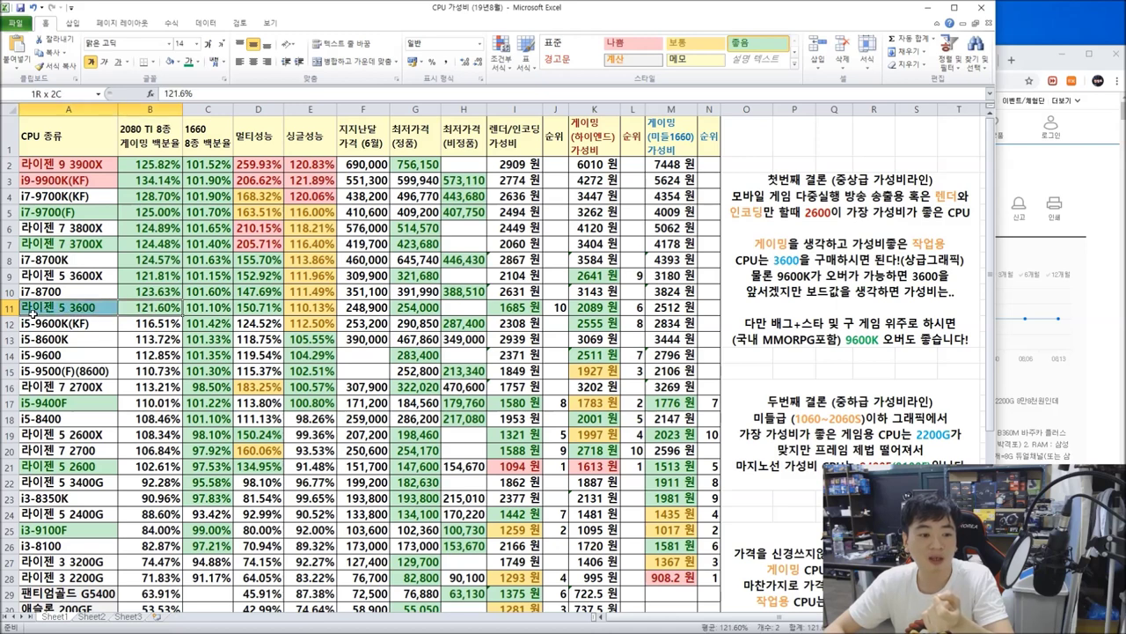
pyautogui.click(163, 324)
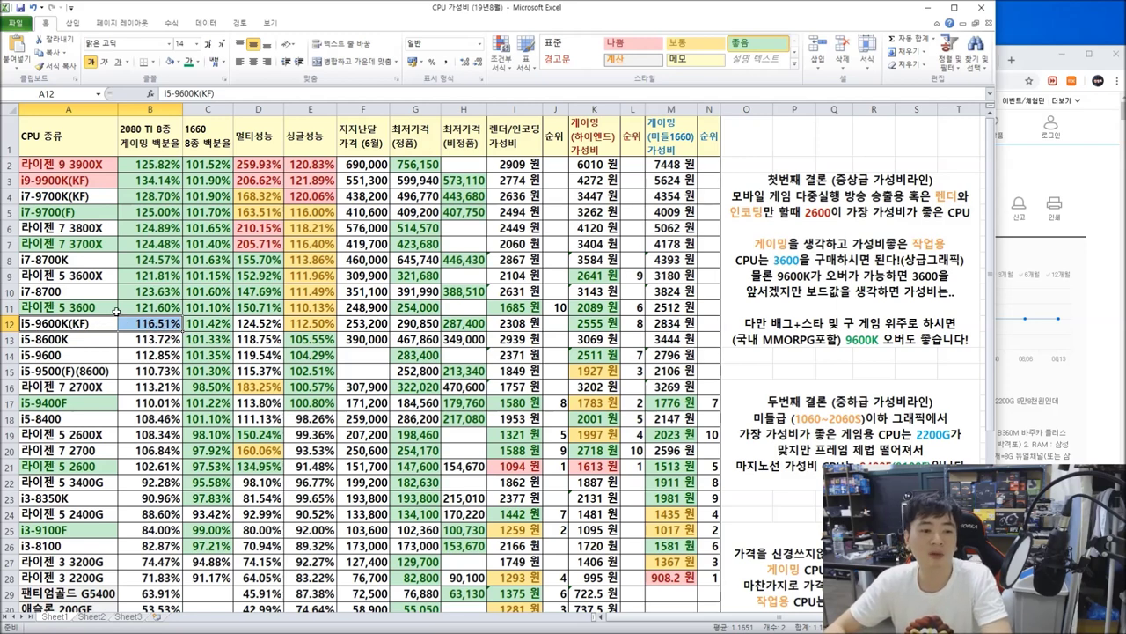
pyautogui.doubleClick(151, 323)
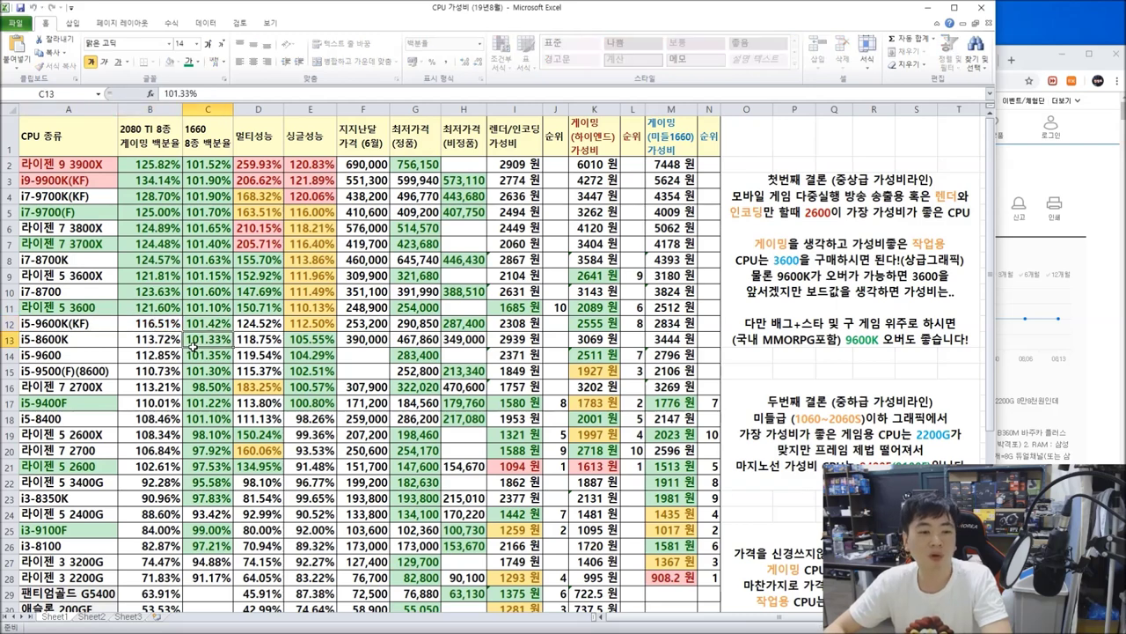
pyautogui.press('Escape')
# Highlight the i5-9600K(KF) row and point out its 2080 TI gaming percentage
pyautogui.moveTo(67, 307); pyautogui.dragTo(49, 325)
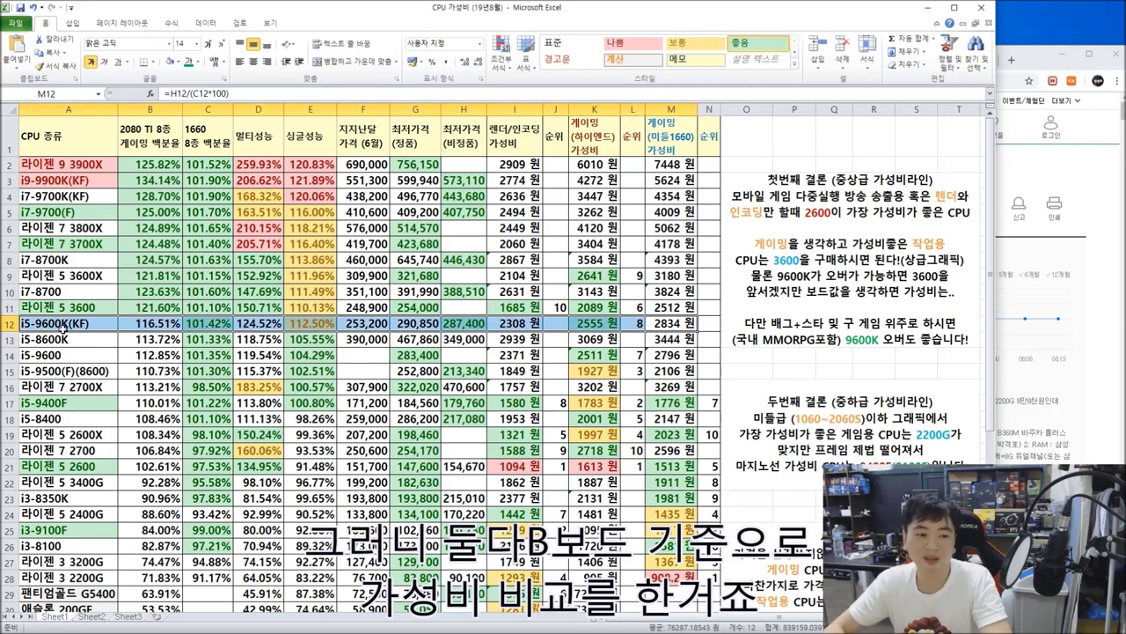
pyautogui.click(62, 325)
pyautogui.click(148, 326)
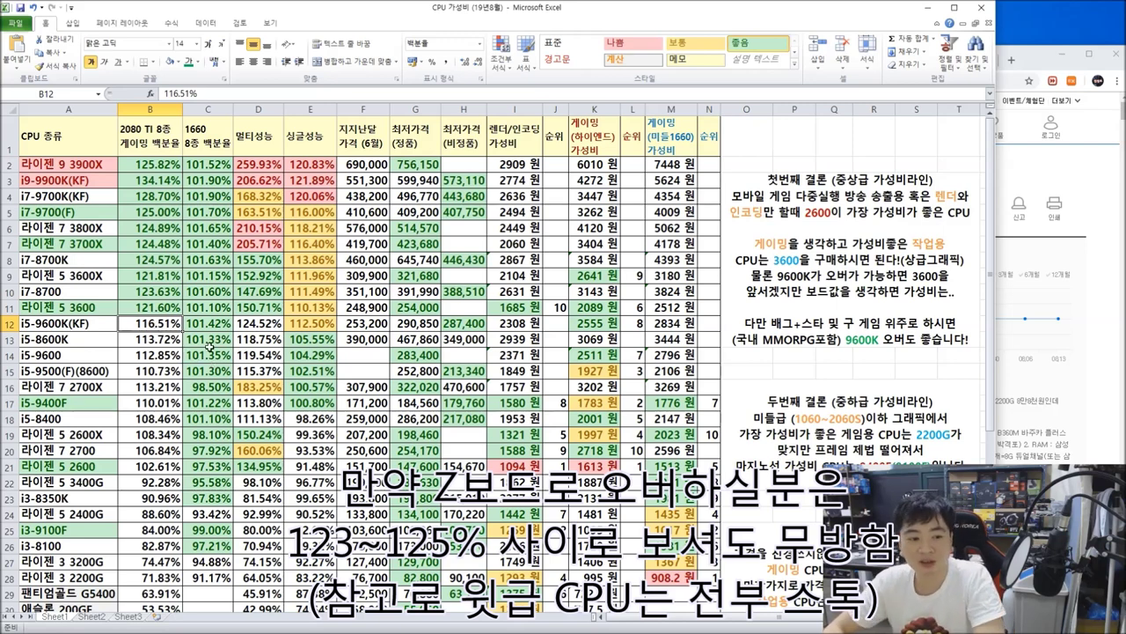
# Point out the i5-8600K and highlight its June, 정품 and 비정품 prices
pyautogui.click(88, 339)
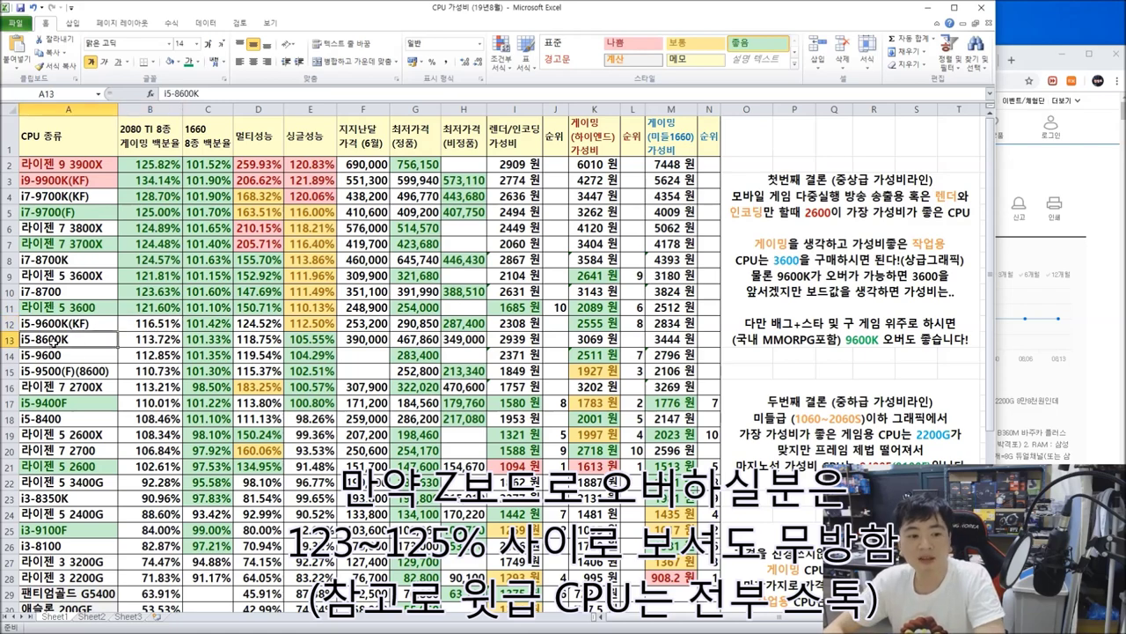
pyautogui.click(475, 339)
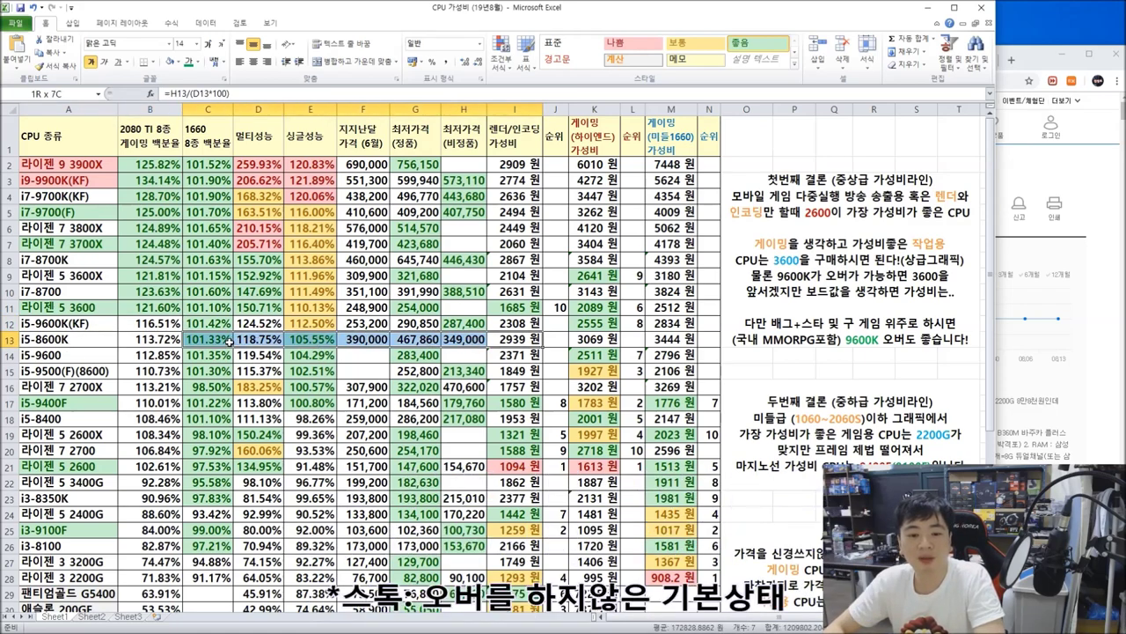
pyautogui.moveTo(480, 337); pyautogui.dragTo(361, 339)
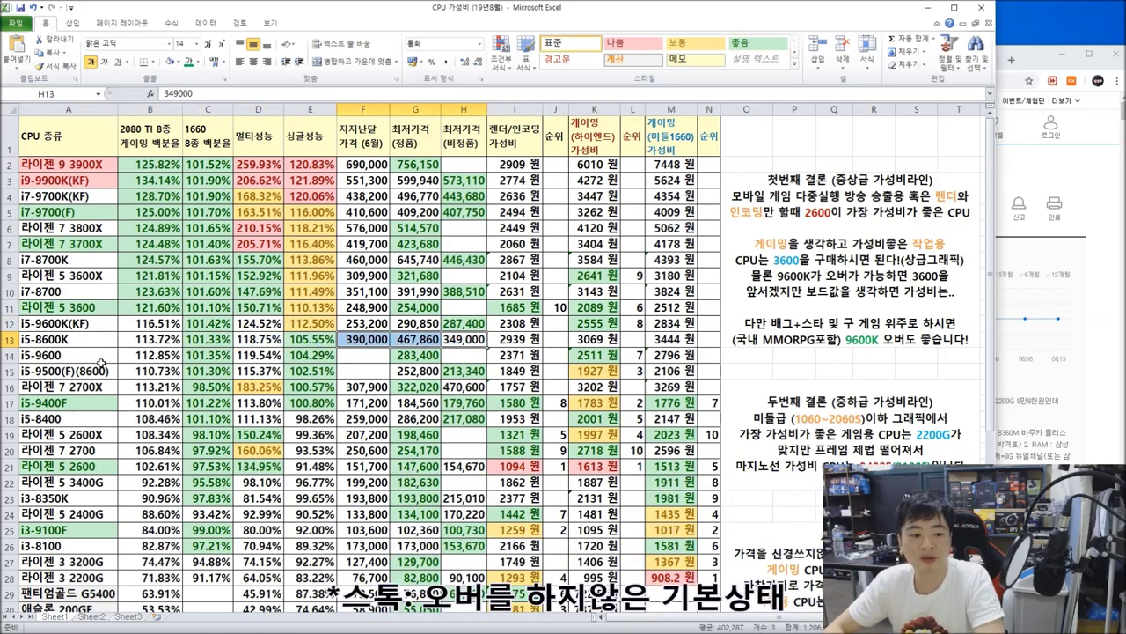
# Highlight the i5-9600 row through its price columns and compare its 정품 price with the i5-9600K(KF)'s
pyautogui.moveTo(42, 353); pyautogui.dragTo(456, 354)
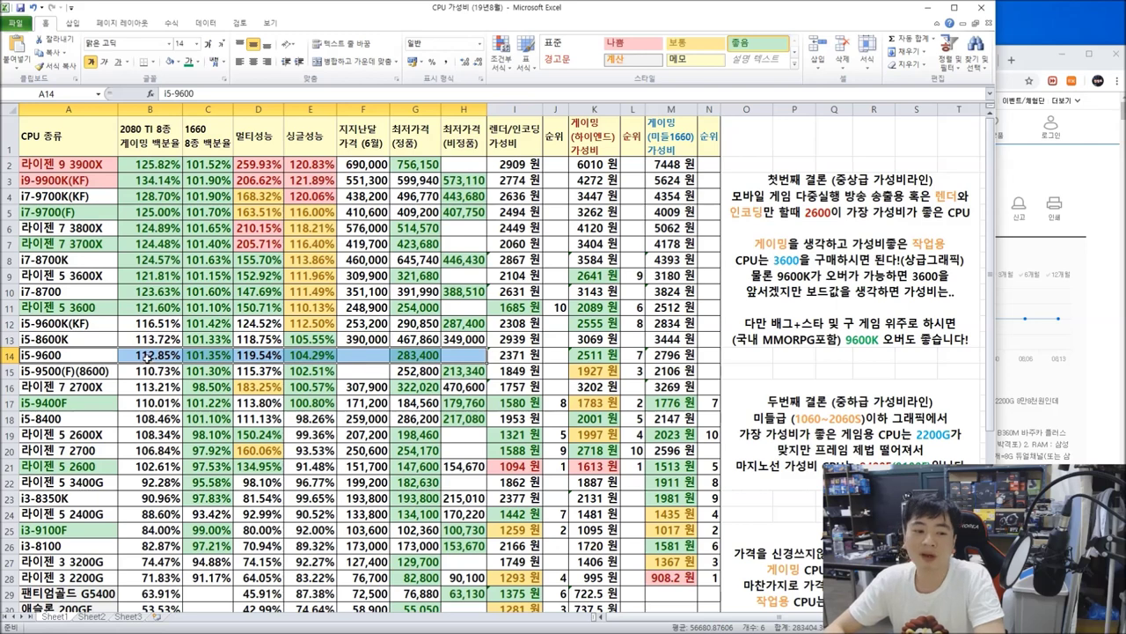
pyautogui.click(445, 354)
pyautogui.click(417, 357)
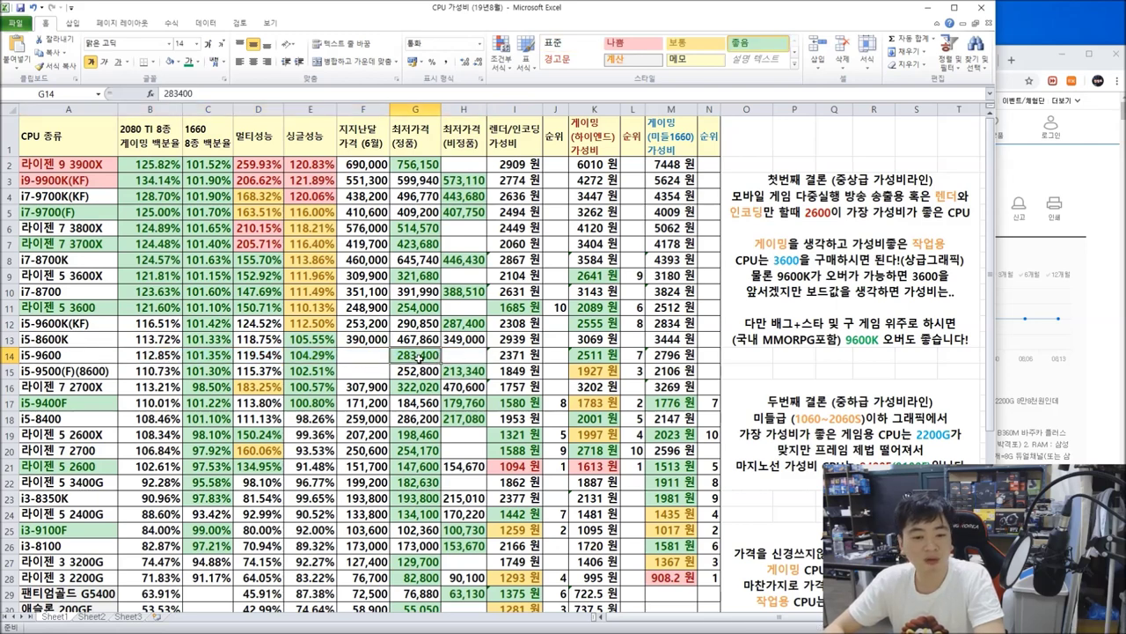
pyautogui.click(421, 323)
pyautogui.click(427, 355)
# Highlight the i5-9500(F)(8600) row through its prices and compare its 정품 price with the 라이젠 5 3600's
pyautogui.moveTo(44, 373); pyautogui.dragTo(433, 372)
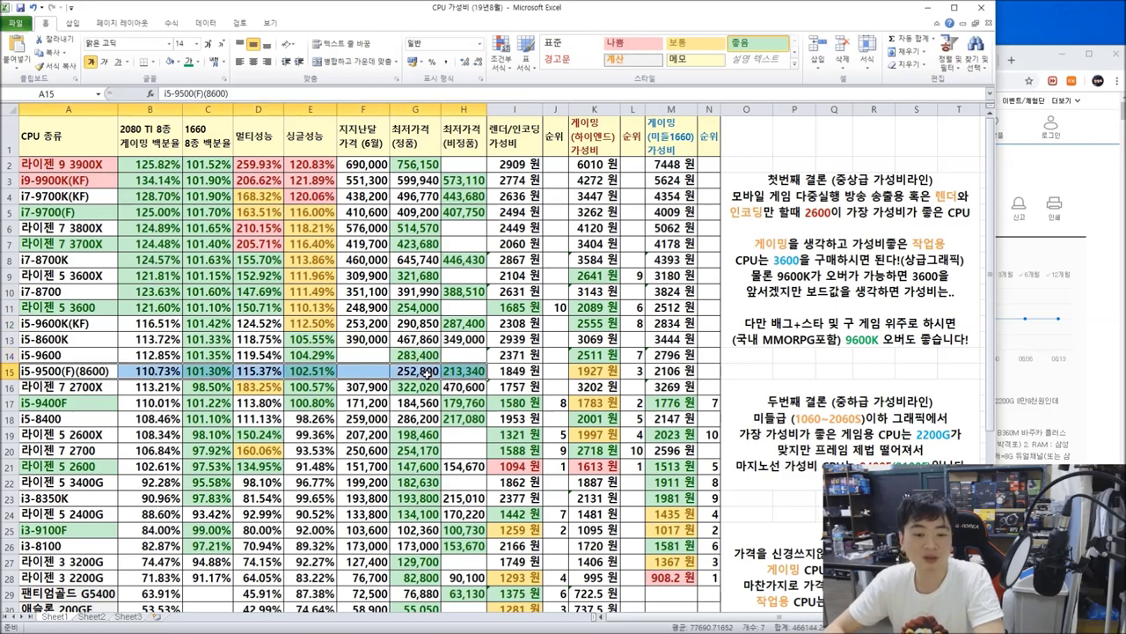
pyautogui.click(426, 373)
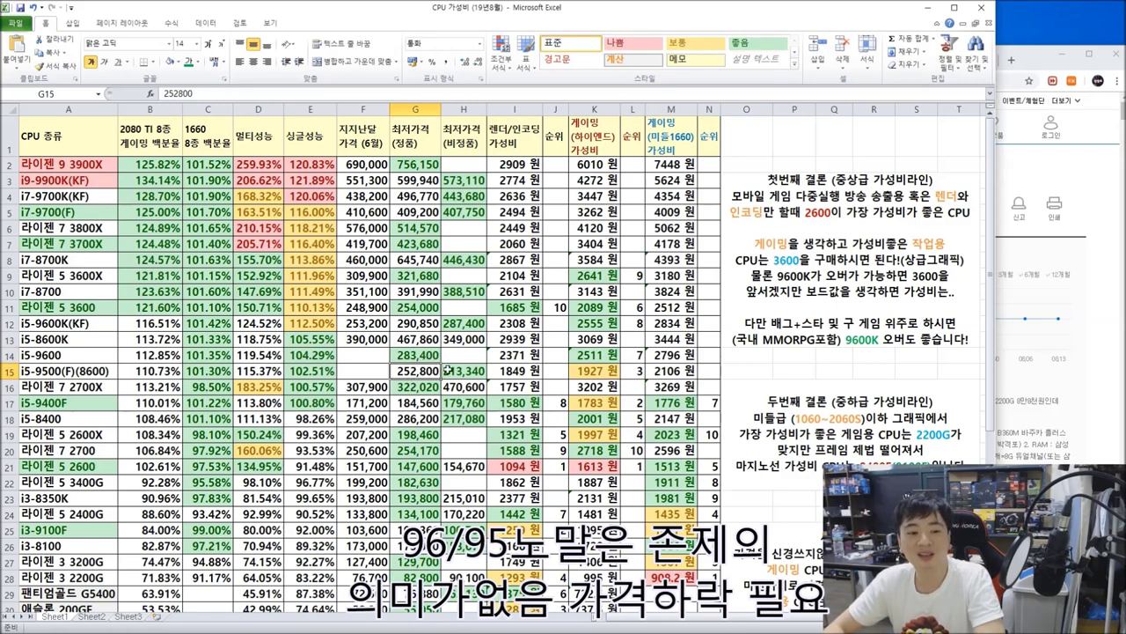
pyautogui.click(403, 307)
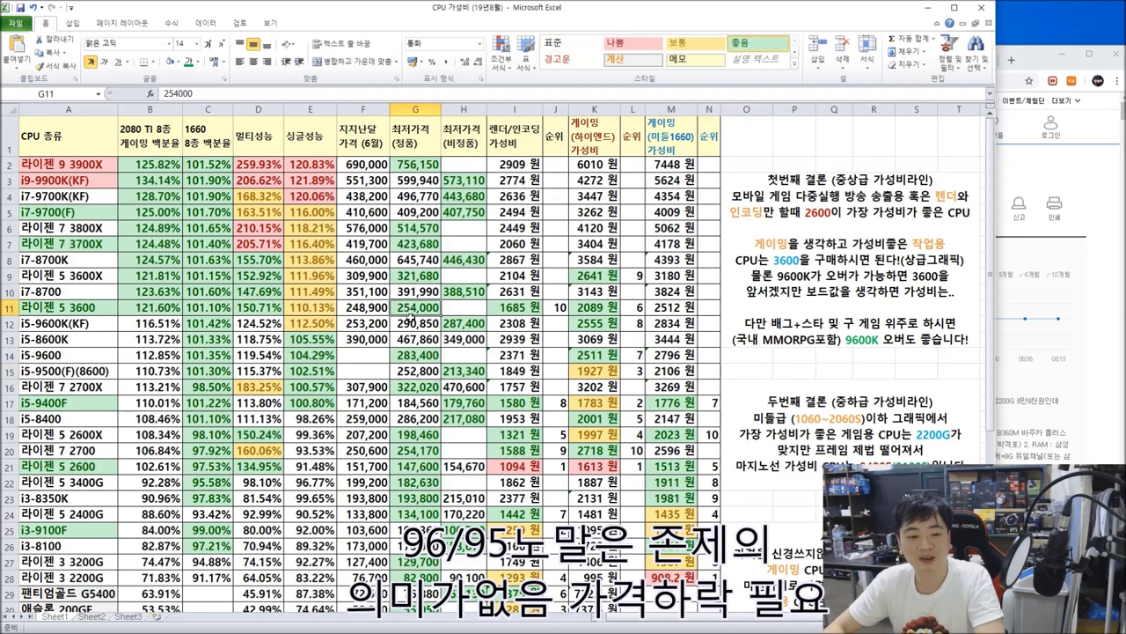
pyautogui.click(426, 372)
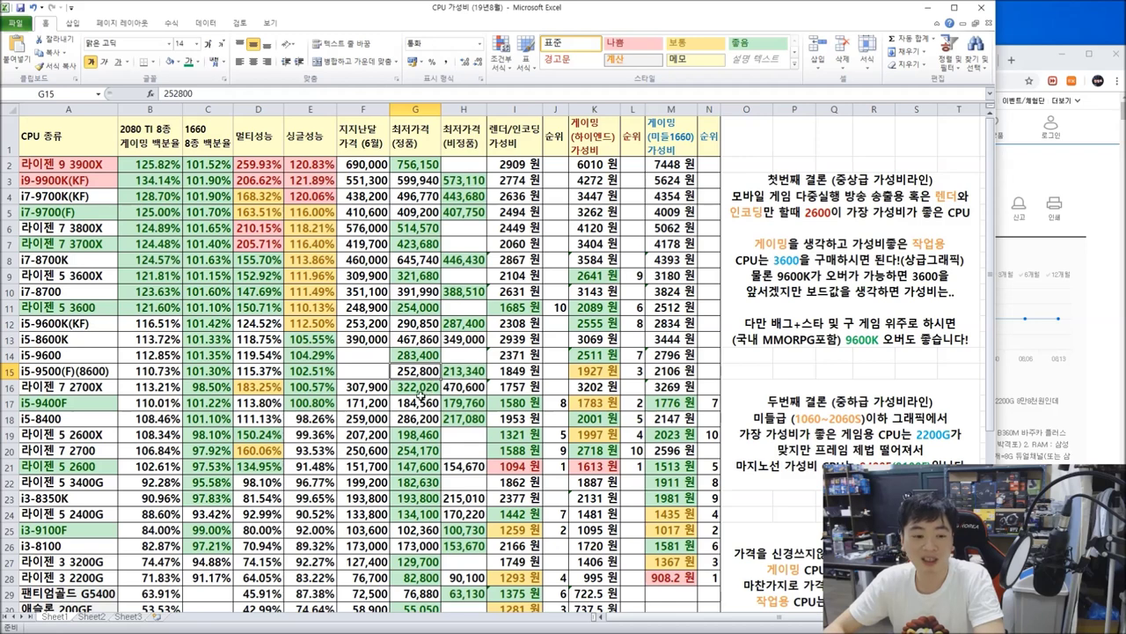
# Highlight the 라이젠 7 2700X row through its prices and point out its 정품 price
pyautogui.moveTo(50, 385); pyautogui.dragTo(449, 388)
pyautogui.click(423, 391)
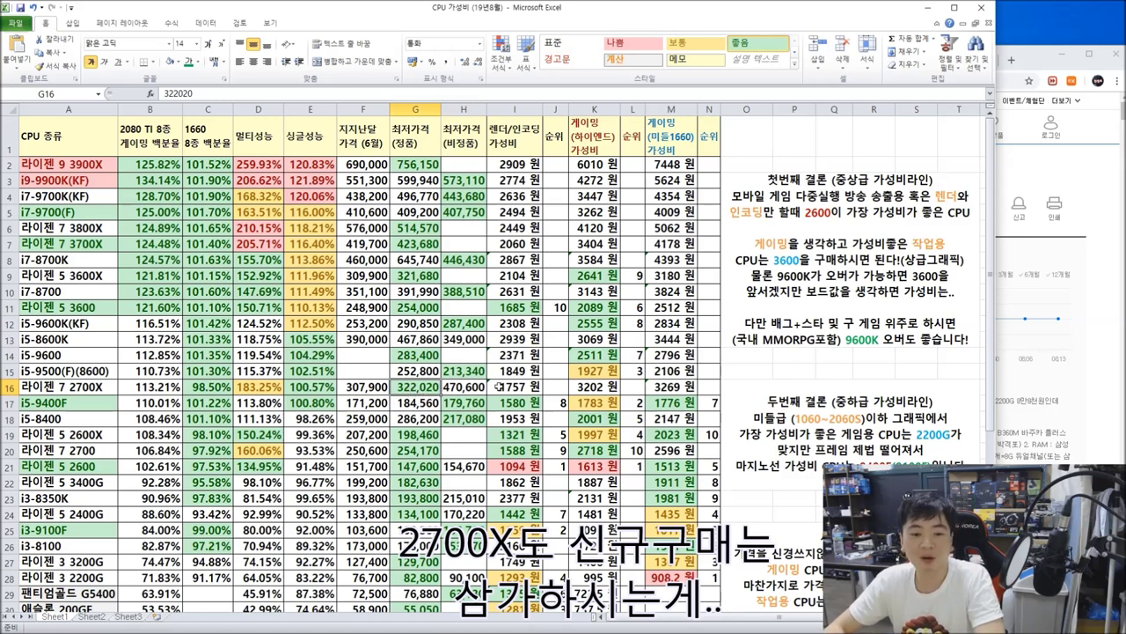
pyautogui.moveTo(101, 386); pyautogui.dragTo(403, 393)
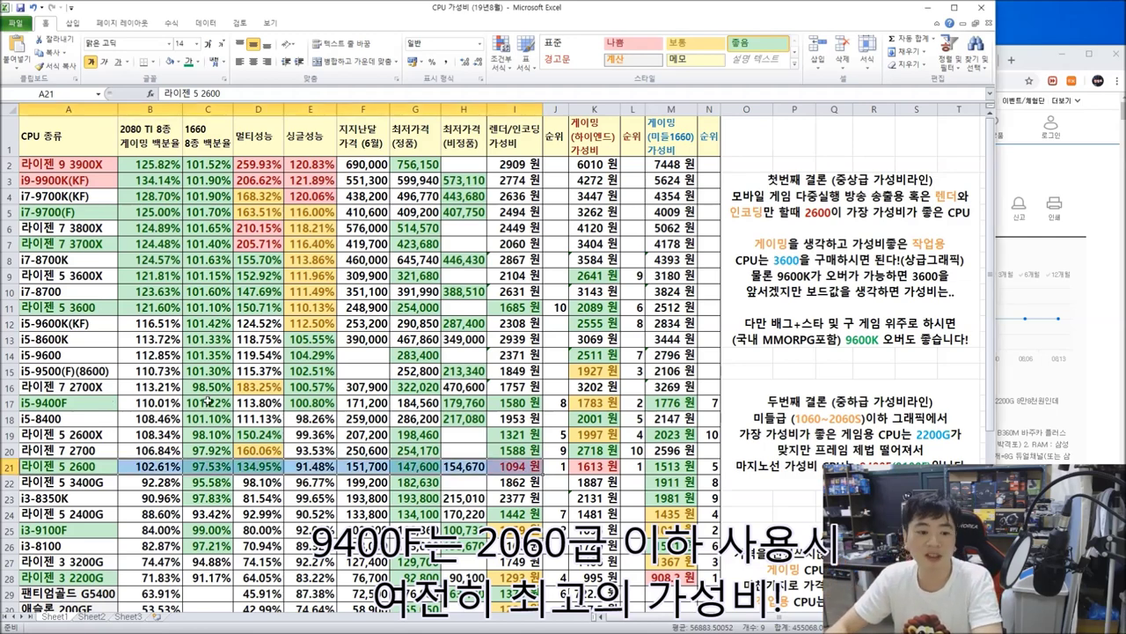
# Compare the i5-9400F's 1660 percentage with those of the i9-9900K(KF), i7-9700(F) and 라이젠 7 3700X
pyautogui.press('F2')
pyautogui.click(185, 402)
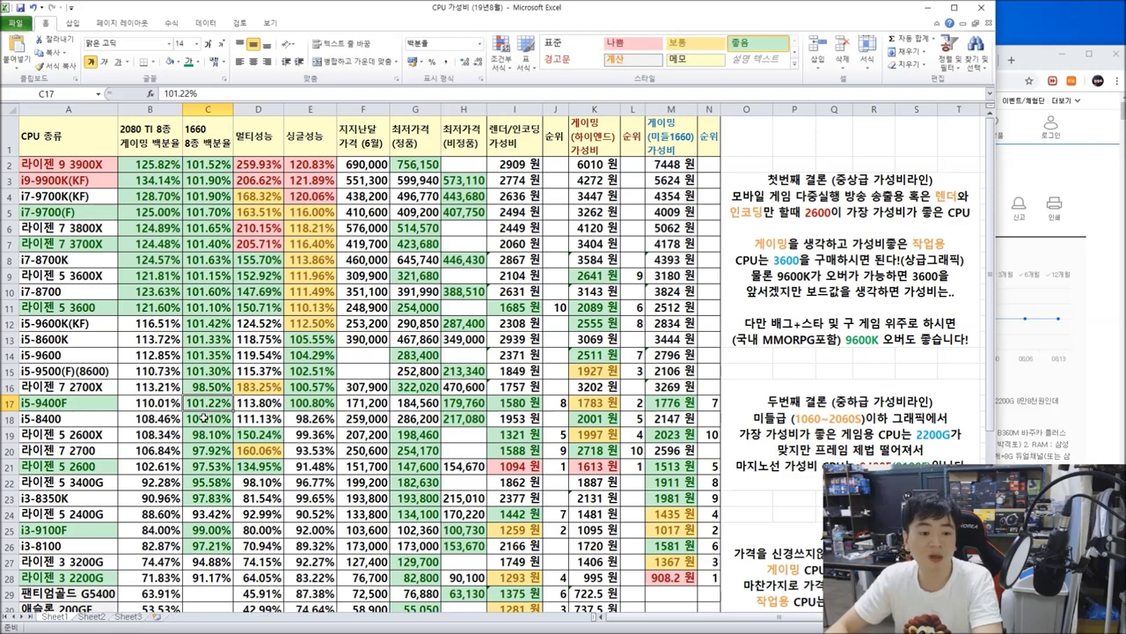
pyautogui.click(208, 181)
pyautogui.click(207, 214)
pyautogui.click(212, 242)
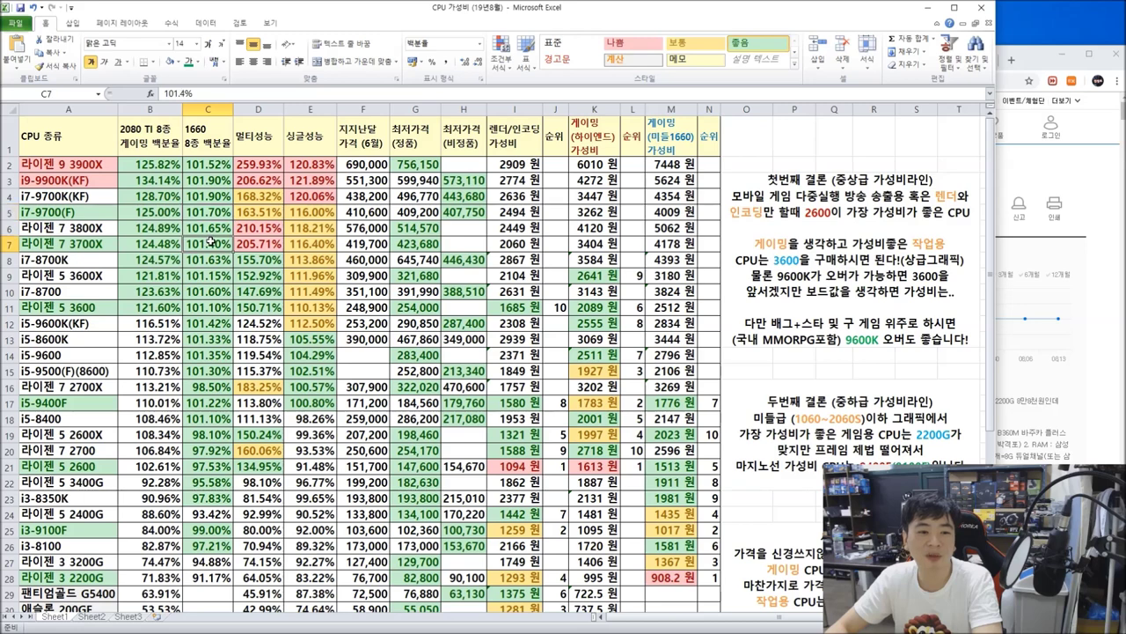
pyautogui.click(194, 404)
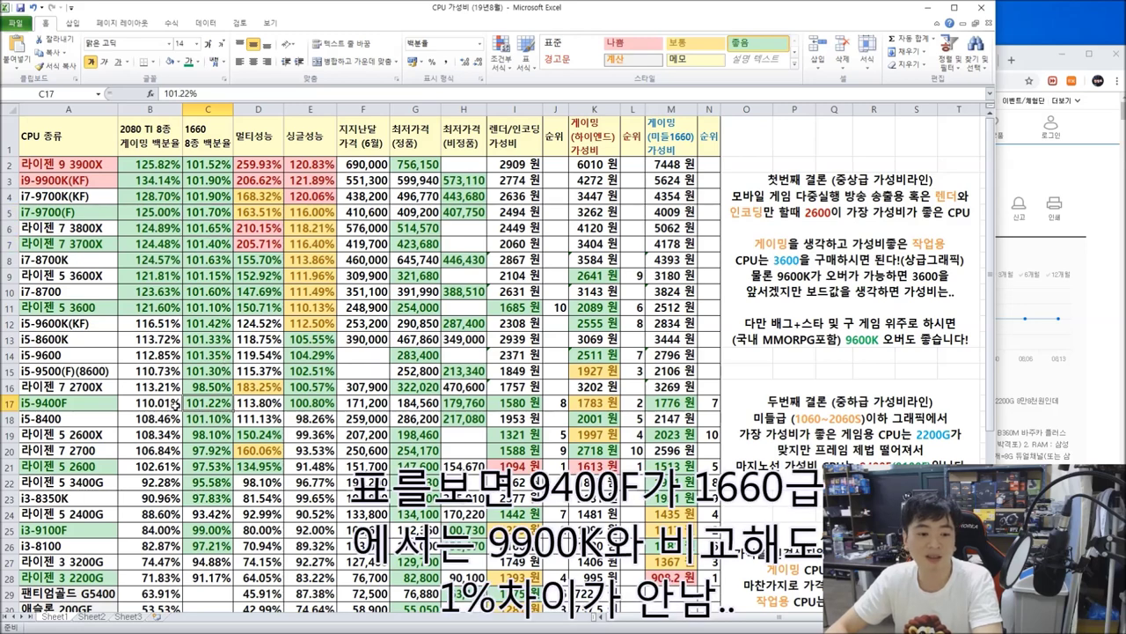
# Compare the i5-9400F's 1660 percentage with the 라이젠 2600X, 2700 and 2700X, and highlight the i9-9900K(KF) to i7-8700 values
pyautogui.click(204, 433)
pyautogui.click(201, 449)
pyautogui.click(205, 437)
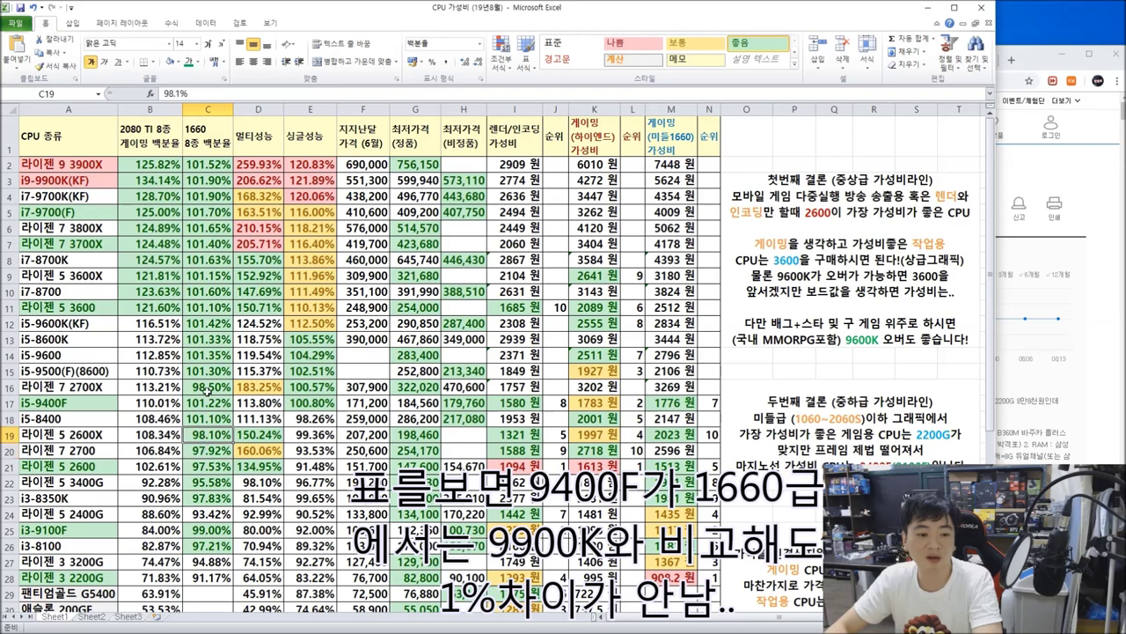
pyautogui.click(208, 394)
pyautogui.click(207, 407)
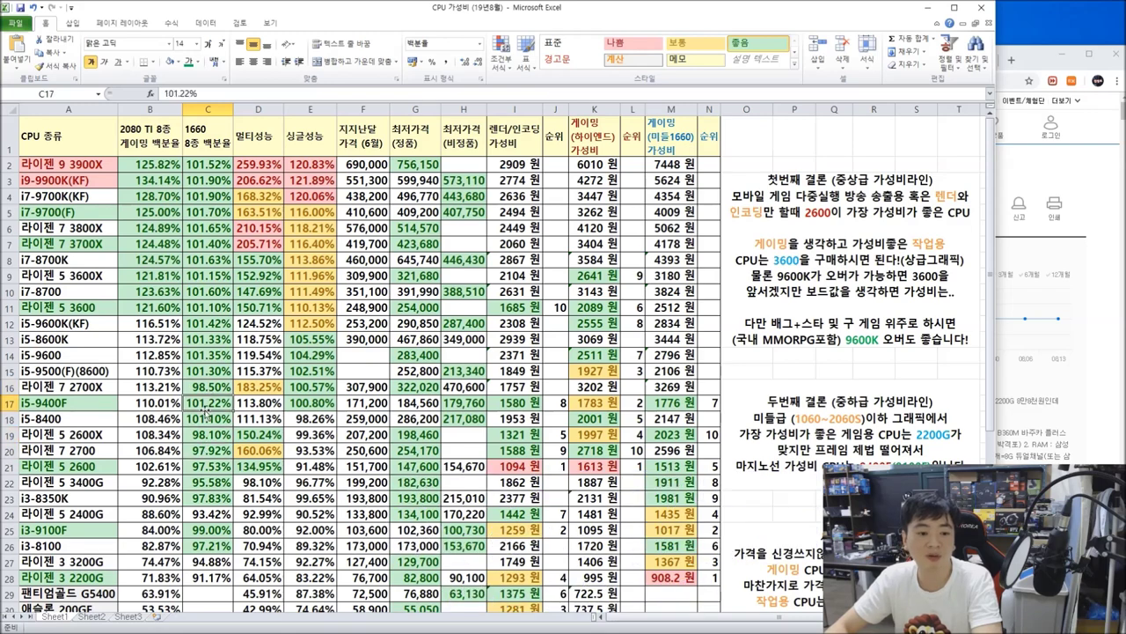
pyautogui.click(200, 386)
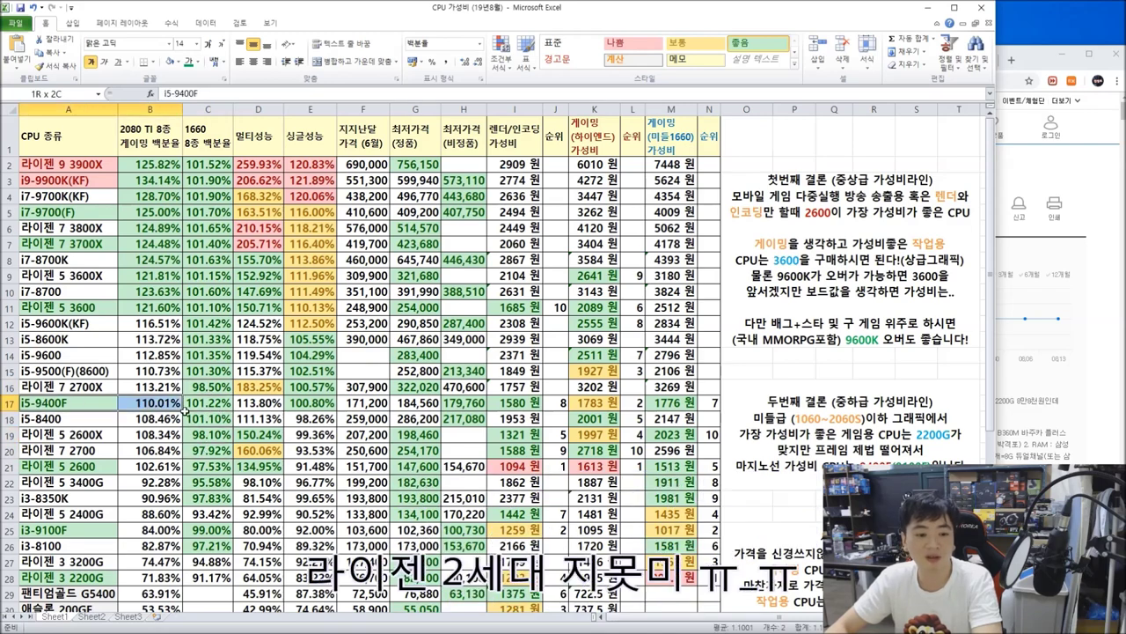
pyautogui.click(211, 192)
pyautogui.moveTo(211, 177); pyautogui.dragTo(211, 290)
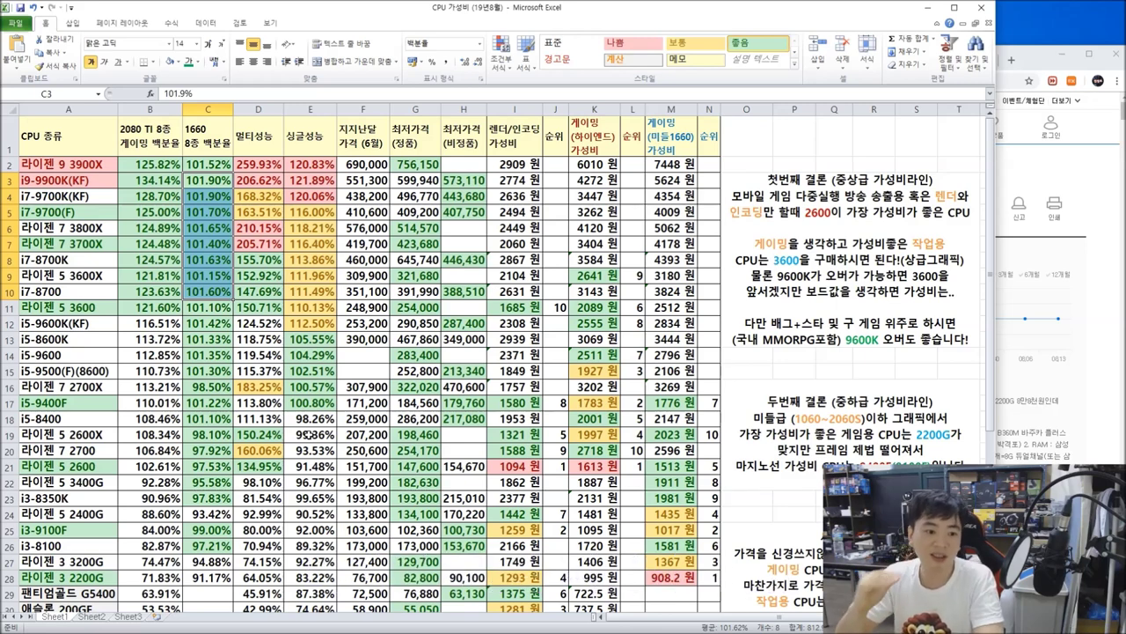
# Highlight the i5-9400F row through its mid-range gaming value and the i5-8400 row through its 비정품 price
pyautogui.moveTo(101, 402); pyautogui.dragTo(664, 408)
pyautogui.moveTo(56, 420); pyautogui.dragTo(453, 420)
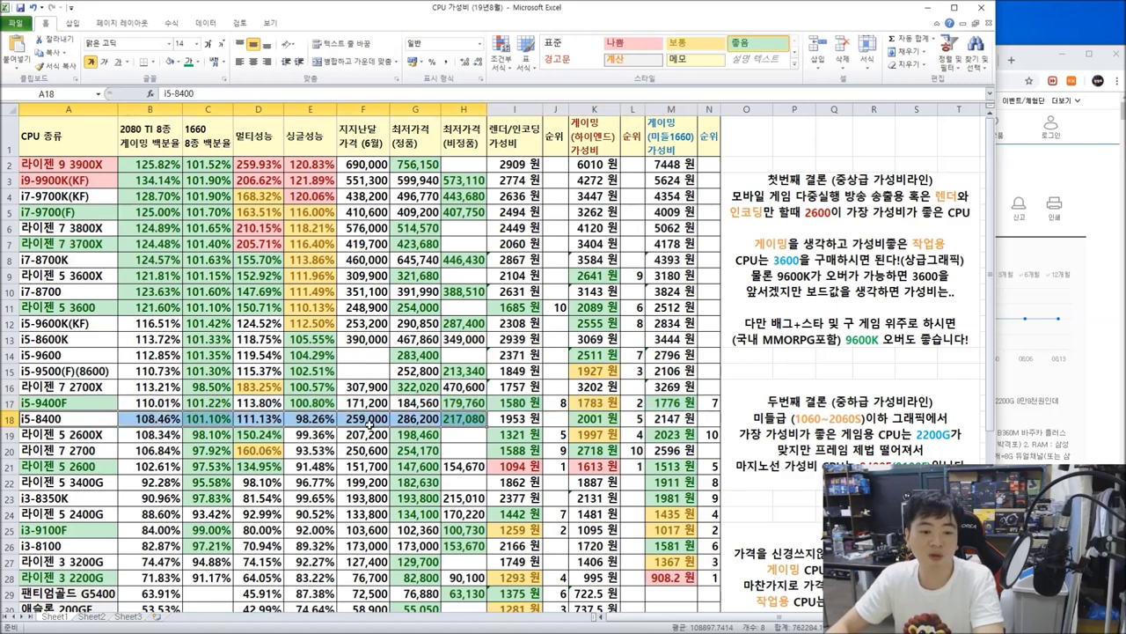
# Point out the i5-8400's June and 정품 prices, and highlight the 라이젠 5 2600X and 라이젠 7 2700 rows through their 비정품 prices
pyautogui.moveTo(379, 420); pyautogui.dragTo(418, 421)
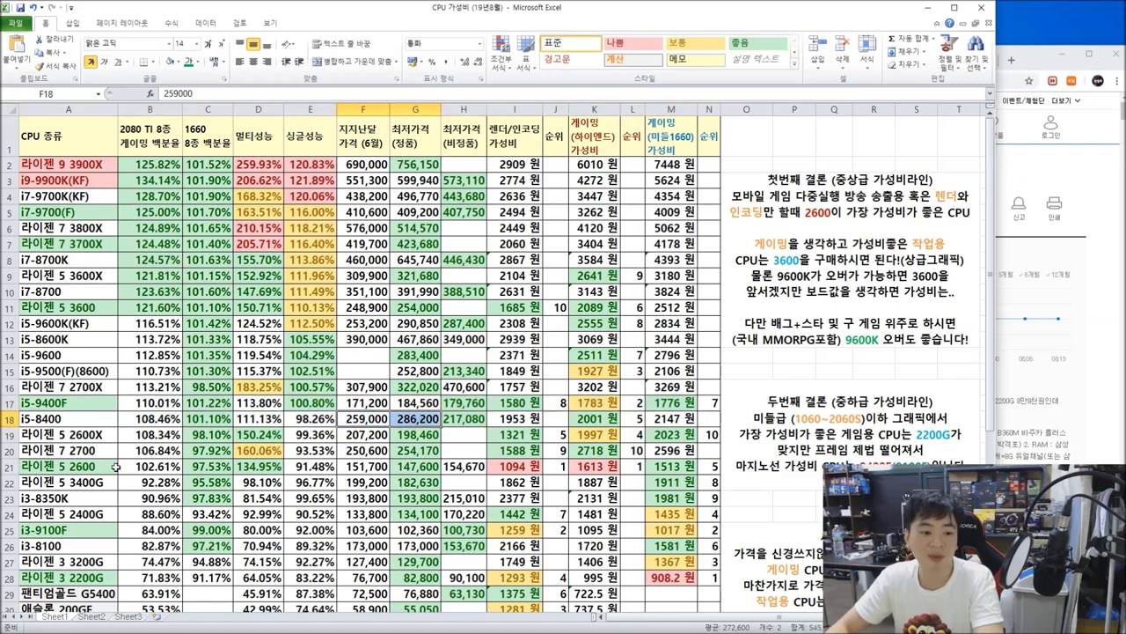
pyautogui.moveTo(74, 434); pyautogui.dragTo(176, 438)
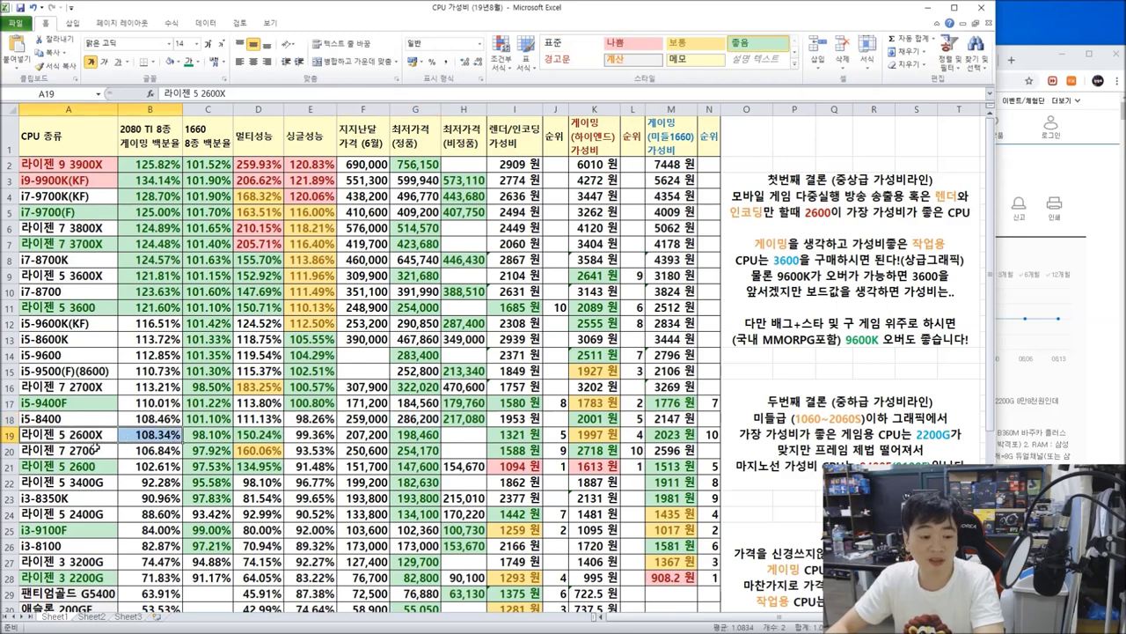
pyautogui.click(39, 450)
pyautogui.moveTo(108, 451); pyautogui.dragTo(440, 435)
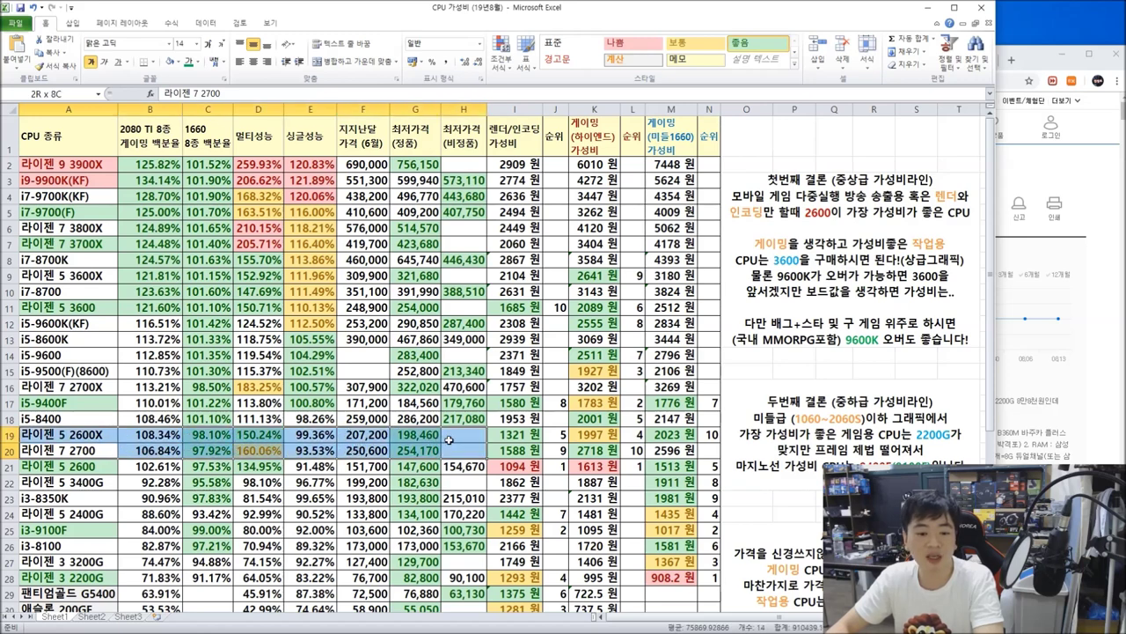
# Compare the multi-core and single-core performance of the 라이젠 5 2600X and 라이젠 7 2700 with the 라이젠 5 3600
pyautogui.moveTo(206, 437); pyautogui.dragTo(264, 451)
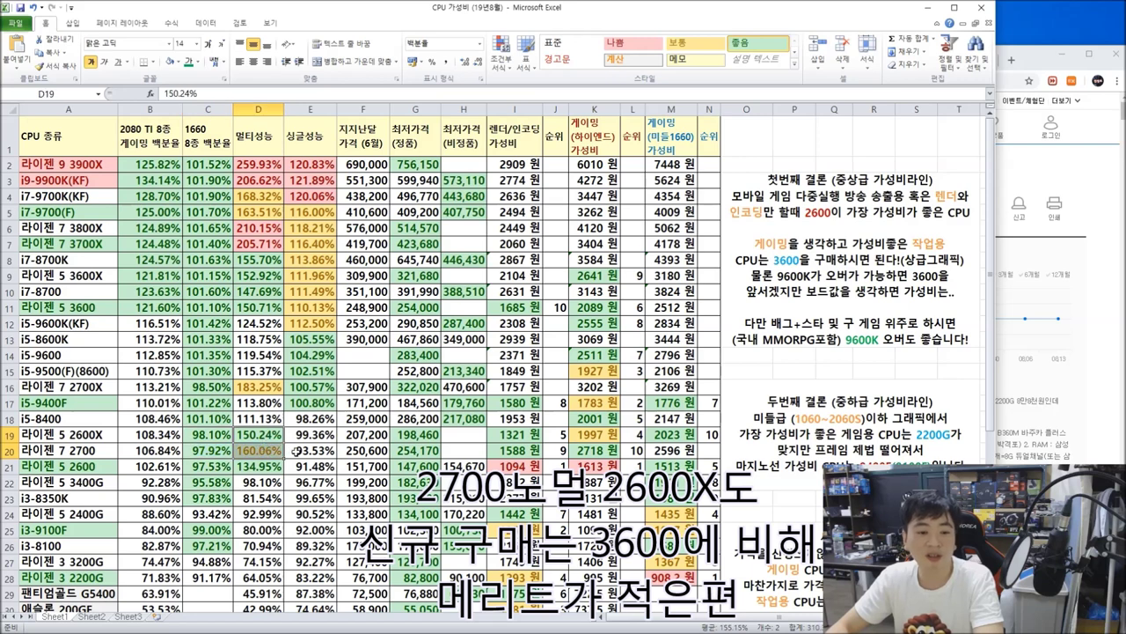
pyautogui.click(264, 310)
pyautogui.moveTo(264, 435); pyautogui.dragTo(268, 452)
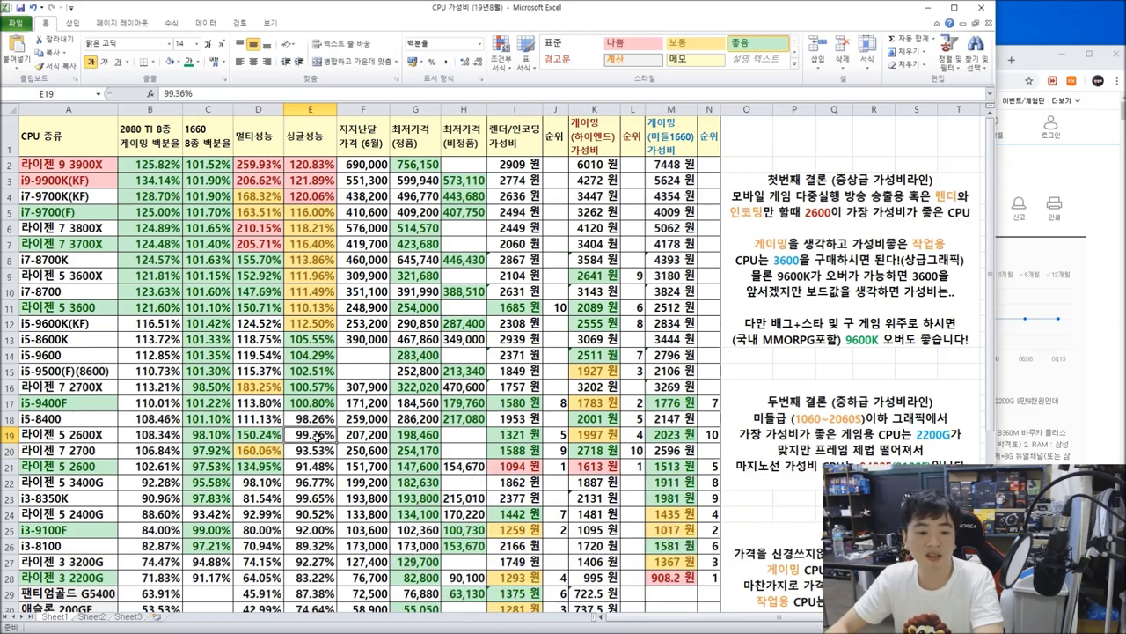
pyautogui.moveTo(318, 440); pyautogui.dragTo(319, 454)
pyautogui.click(308, 309)
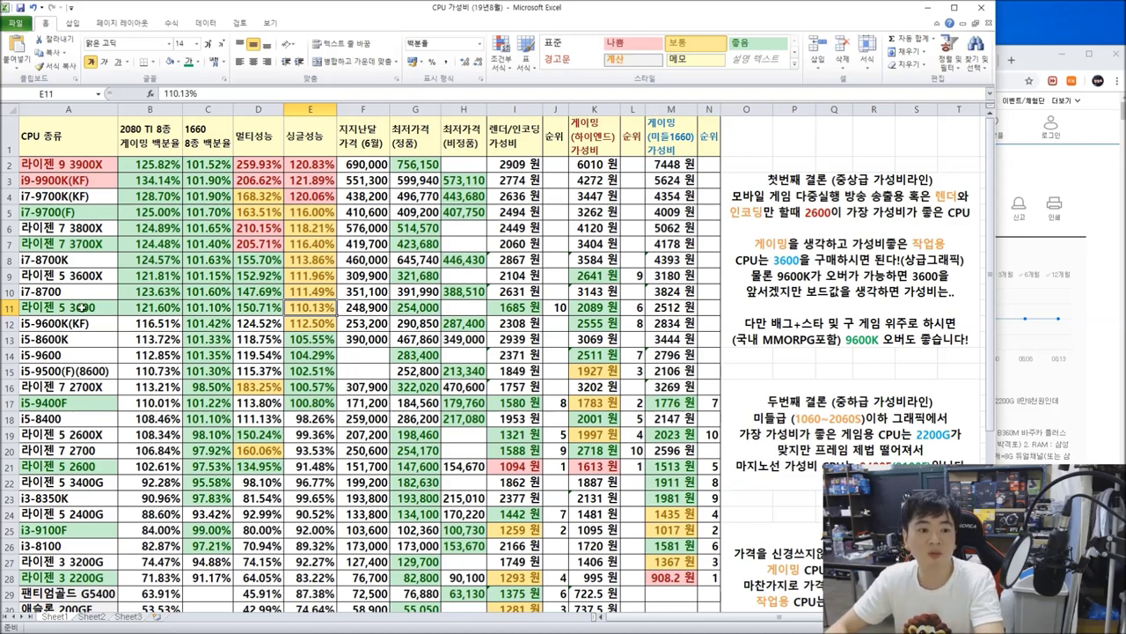
pyautogui.moveTo(79, 307); pyautogui.dragTo(313, 310)
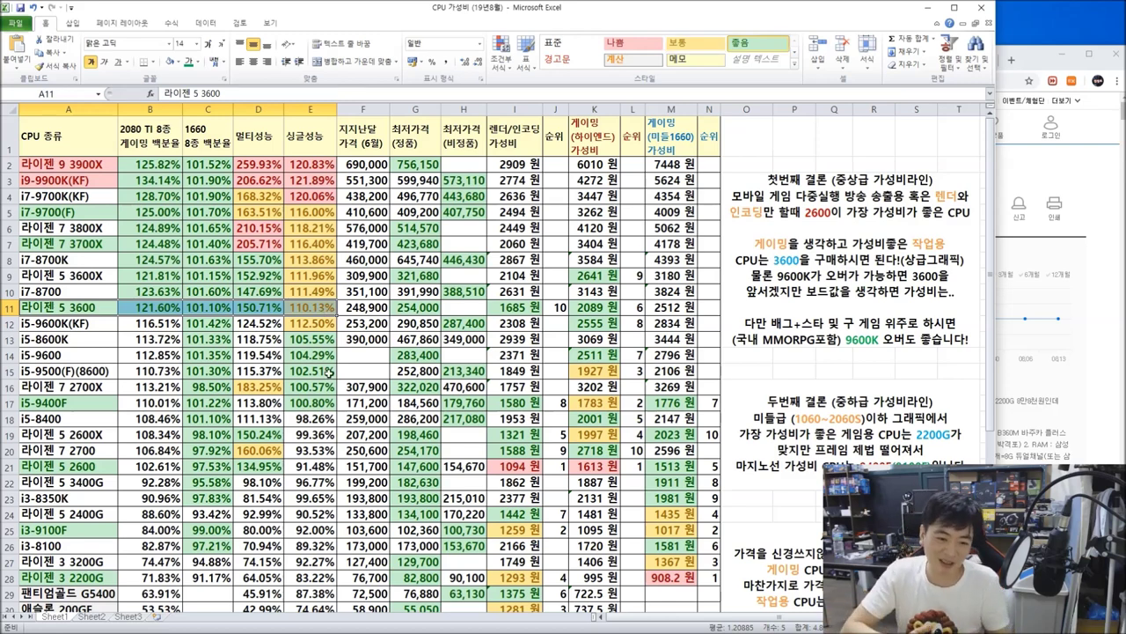
pyautogui.click(255, 436)
pyautogui.click(262, 452)
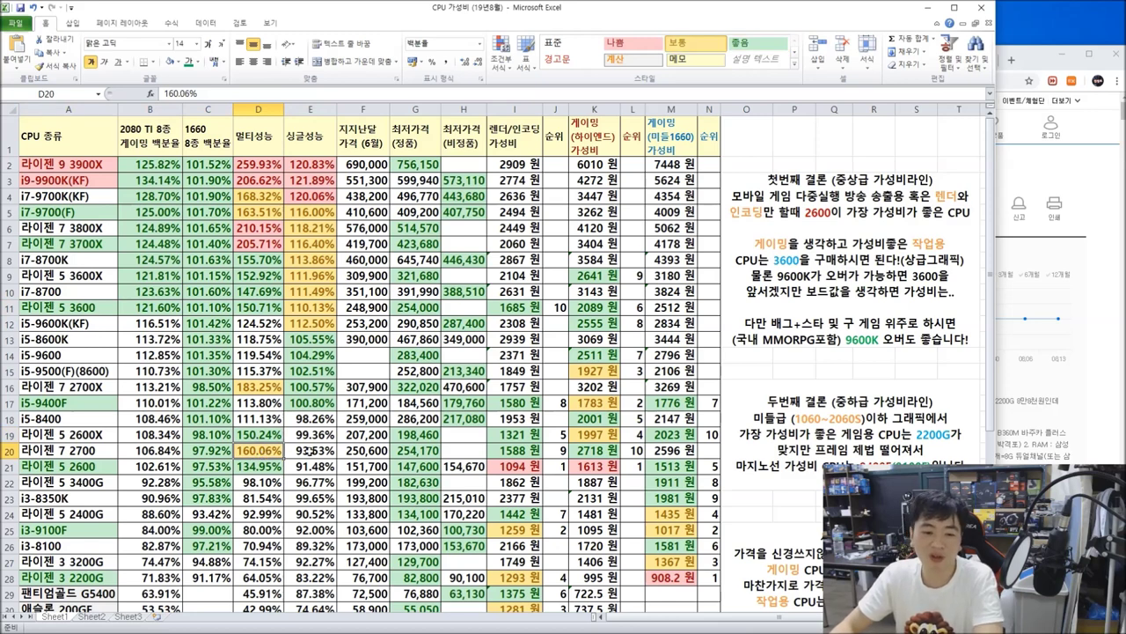
# Point out the June prices and the 정품 lowest prices of the 라이젠 5 2600X and 라이젠 7 2700
pyautogui.moveTo(366, 435); pyautogui.dragTo(361, 449)
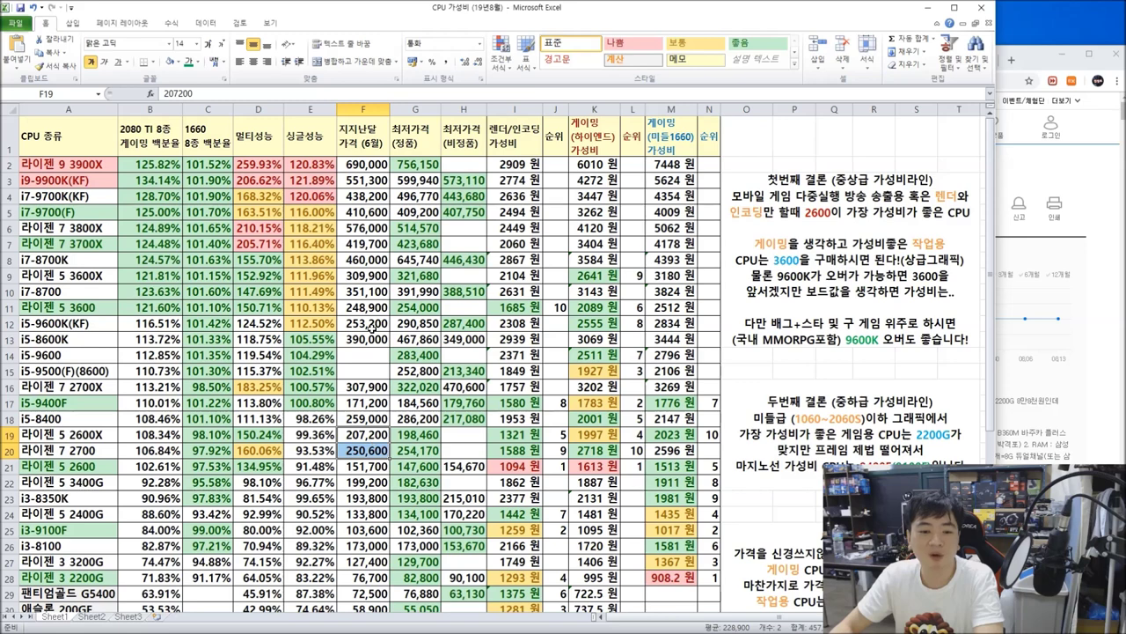
pyautogui.click(362, 437)
pyautogui.click(367, 449)
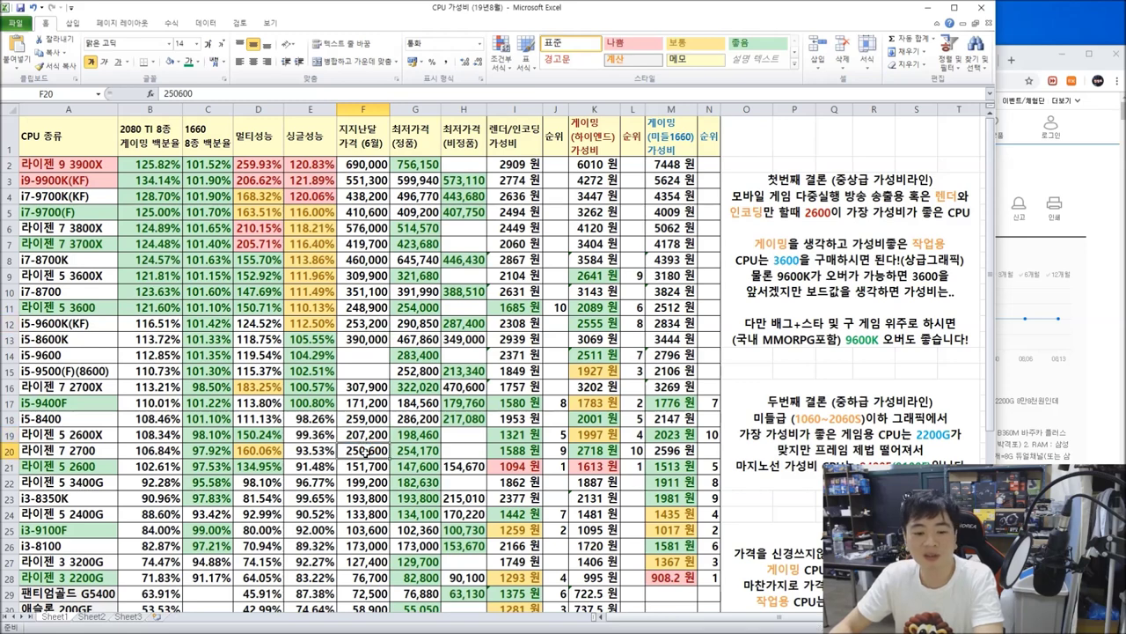
pyautogui.click(402, 453)
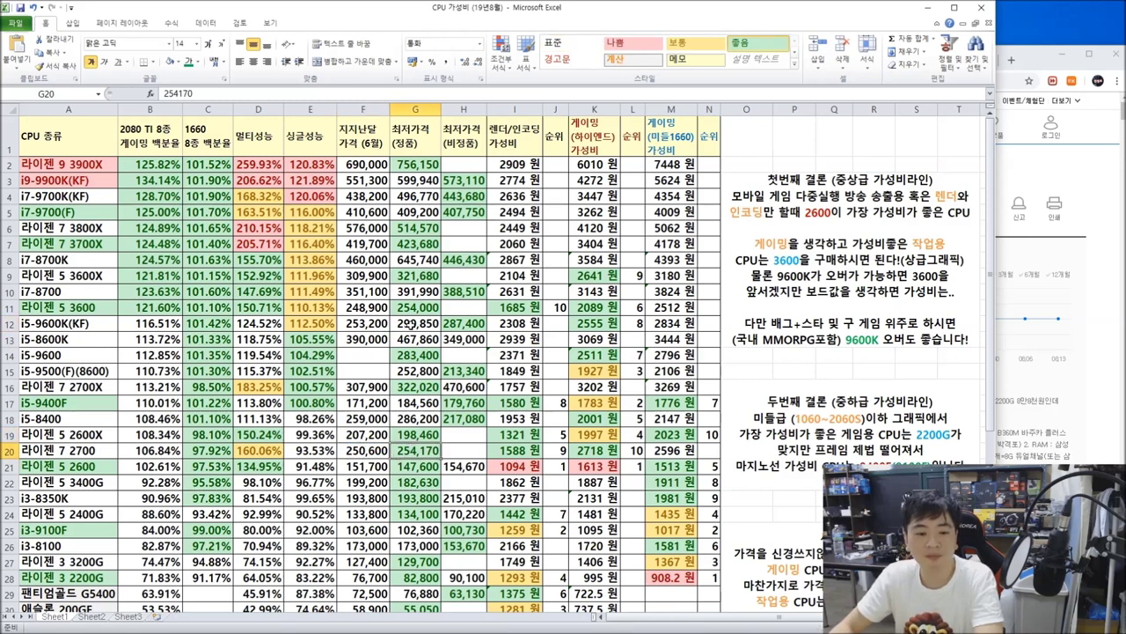
pyautogui.click(412, 434)
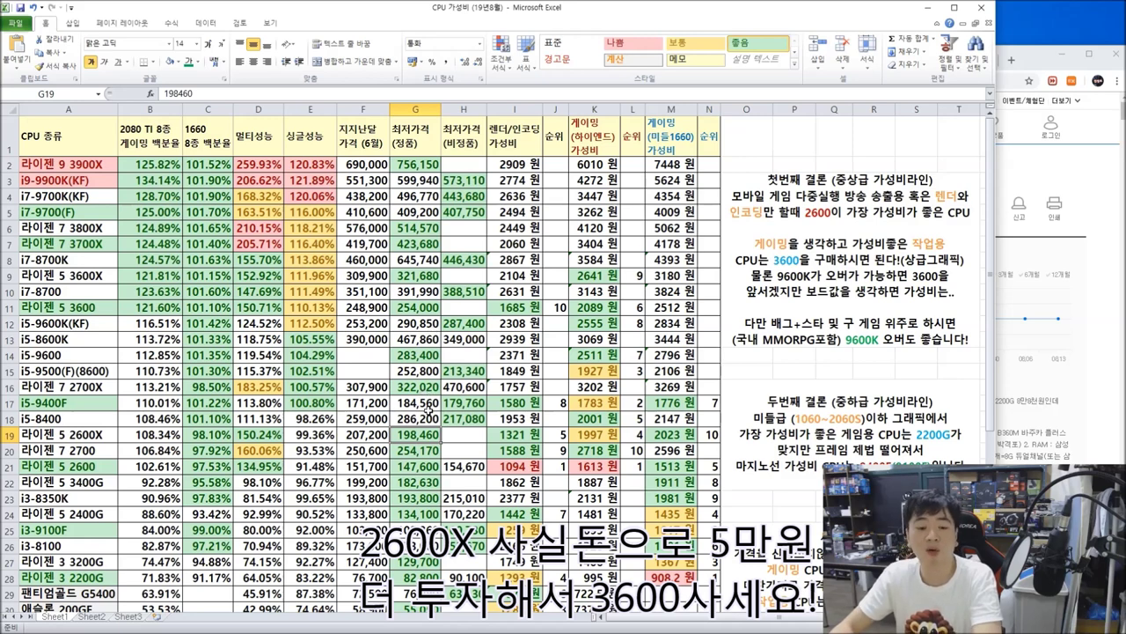
# Highlight the 라이젠 5 3600, 라이젠 5 2600X and 라이젠 7 2700 rows one after another through the 비정품 price column
pyautogui.moveTo(63, 306); pyautogui.dragTo(449, 309)
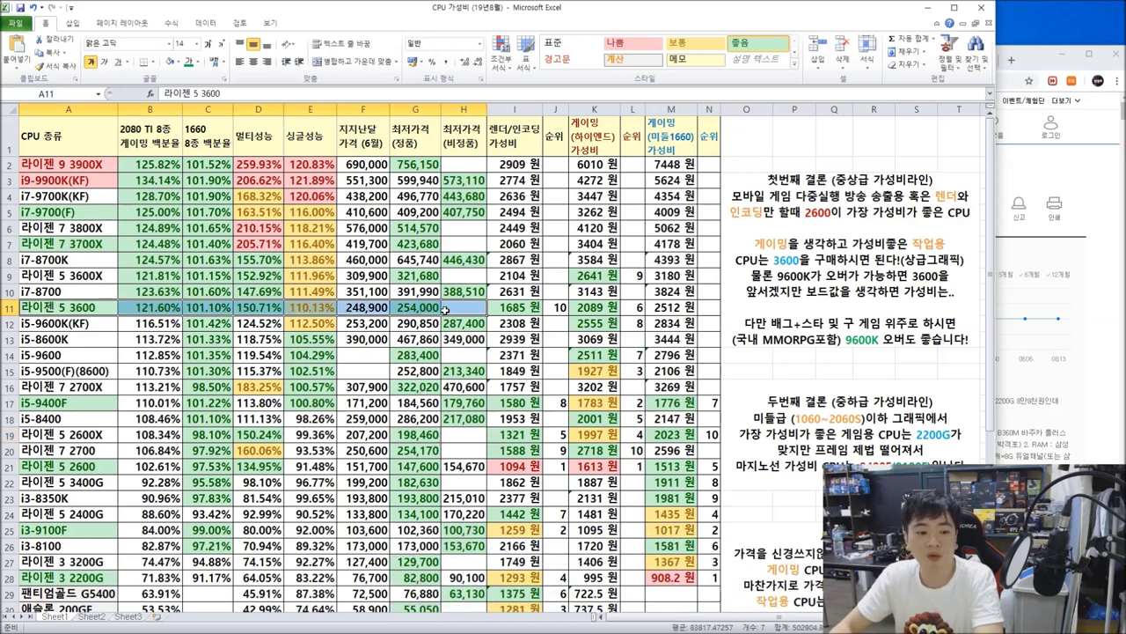
pyautogui.moveTo(51, 434); pyautogui.dragTo(477, 435)
pyautogui.moveTo(49, 449); pyautogui.dragTo(438, 450)
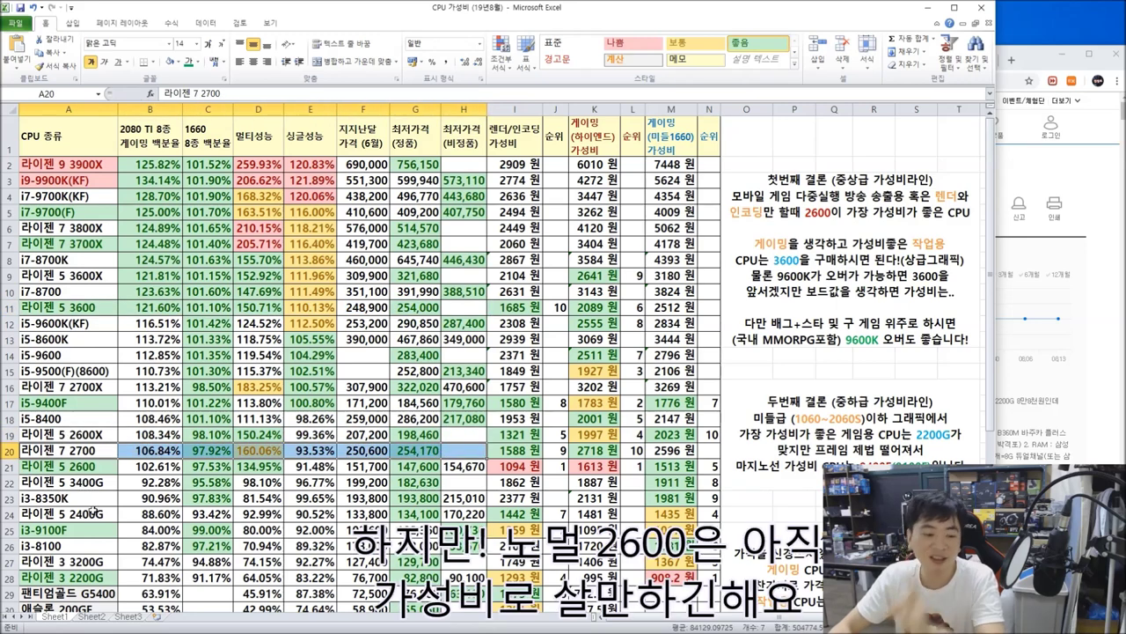
# Highlight the 라이젠 5 2600 row through its render/encoding and mid-range gaming values, and point out its 정품 price
pyautogui.moveTo(76, 468); pyautogui.dragTo(427, 468)
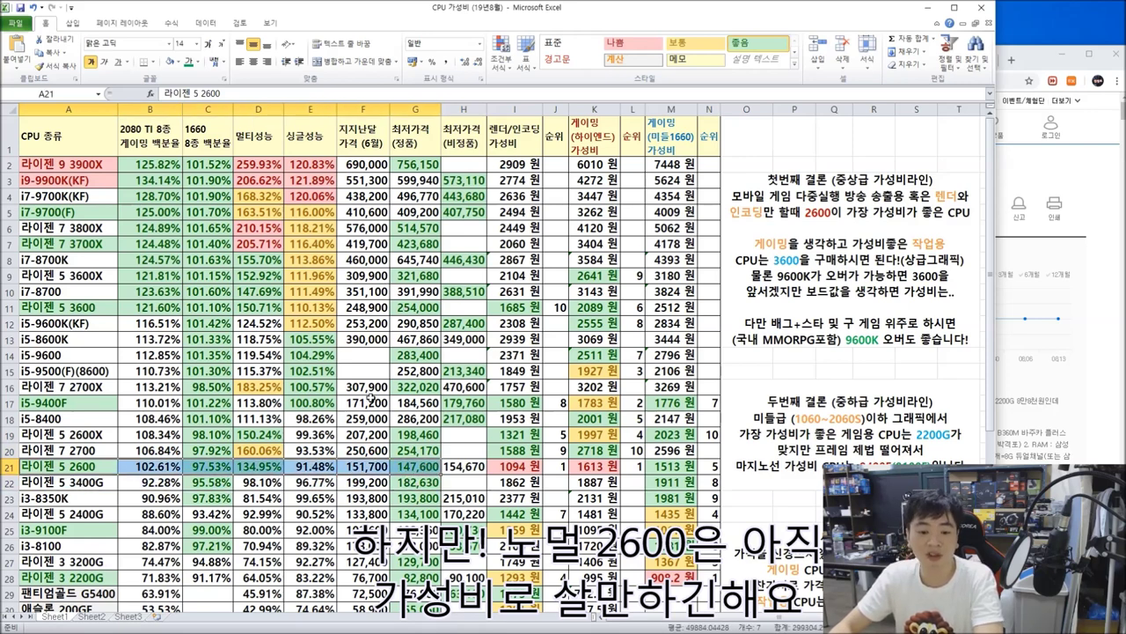
pyautogui.click(429, 467)
pyautogui.moveTo(532, 468); pyautogui.dragTo(64, 473)
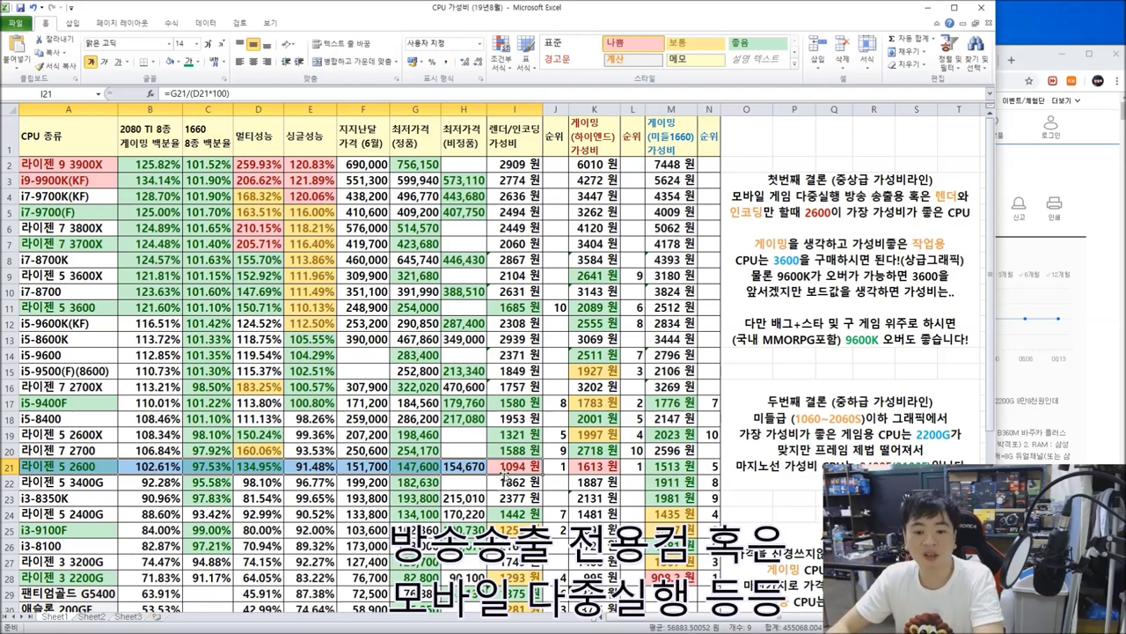
pyautogui.moveTo(682, 465); pyautogui.dragTo(69, 468)
pyautogui.click(404, 471)
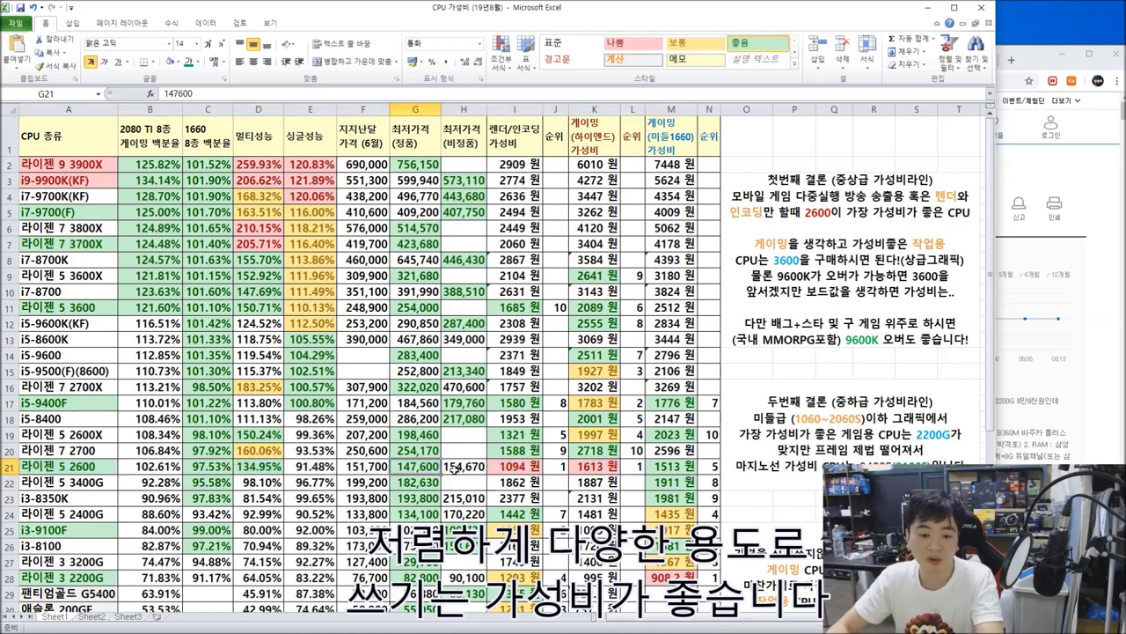
pyautogui.moveTo(41, 471); pyautogui.dragTo(668, 471)
pyautogui.click(324, 499)
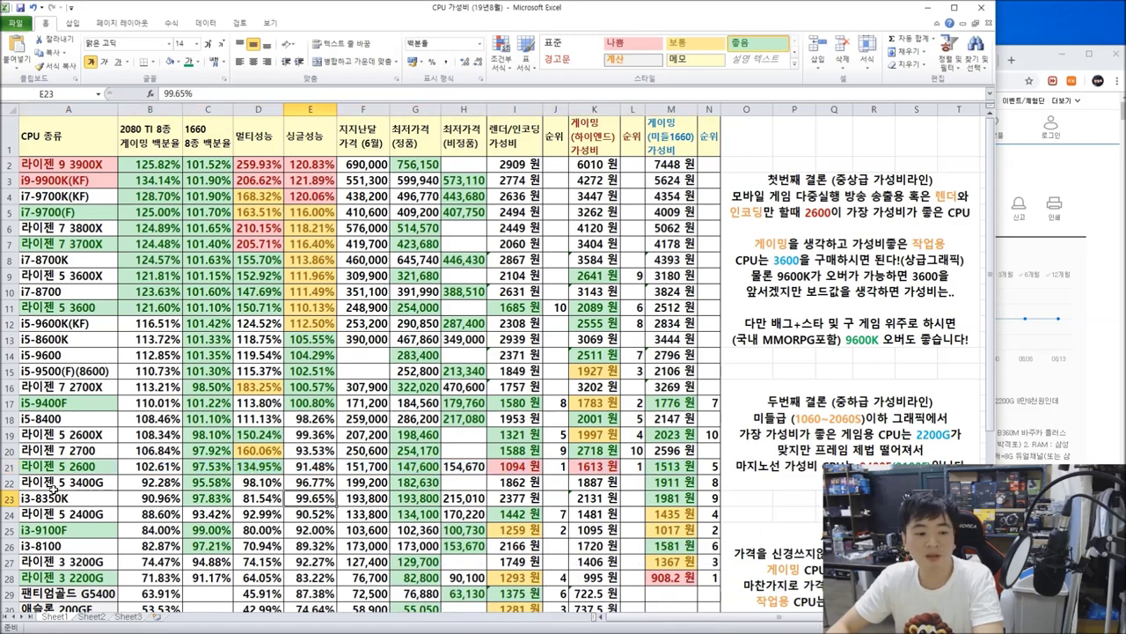
# Highlight the 라이젠 5 3400G and 라이젠 3 3200G rows in turn through their render/encoding values
pyautogui.click(44, 483)
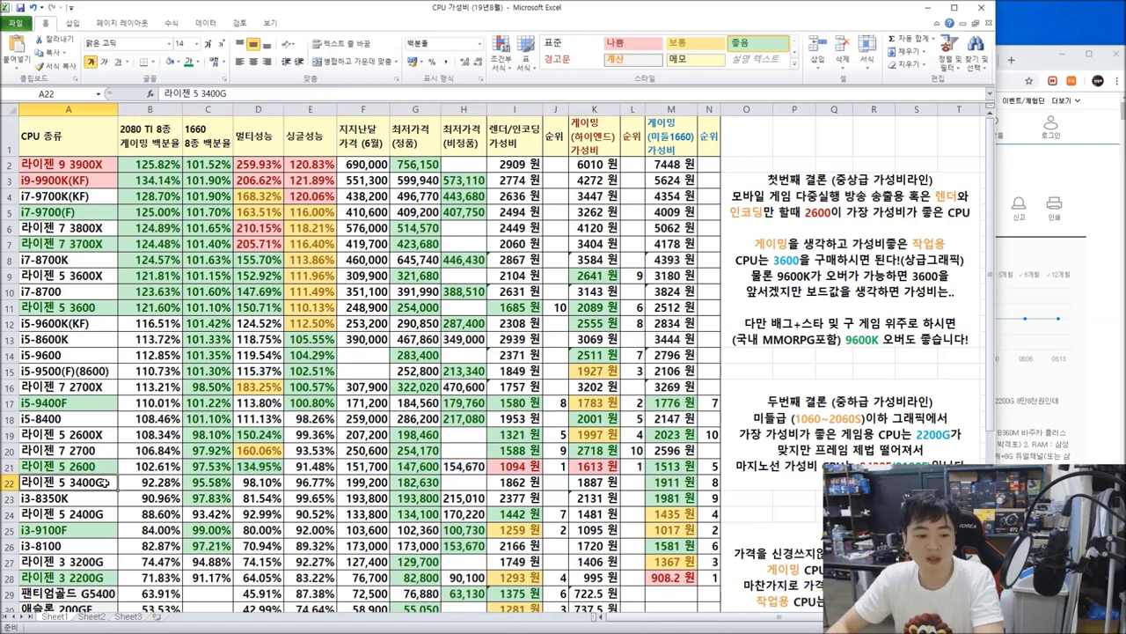
pyautogui.moveTo(79, 562); pyautogui.dragTo(132, 562)
pyautogui.moveTo(88, 482); pyautogui.dragTo(467, 483)
pyautogui.moveTo(56, 563); pyautogui.dragTo(526, 563)
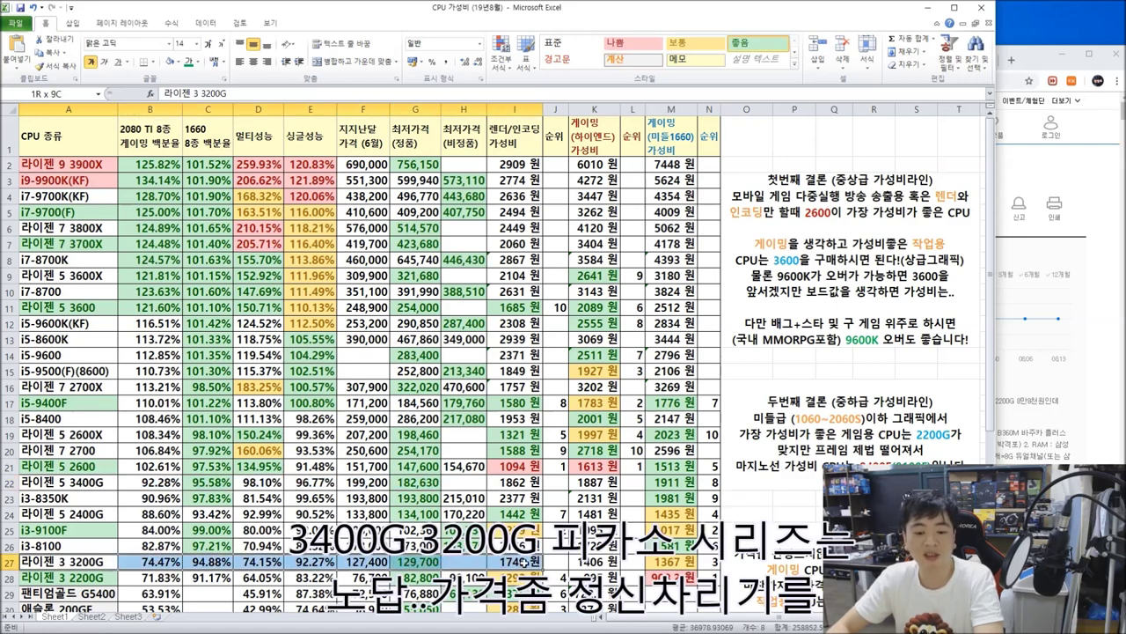
pyautogui.click(95, 483)
pyautogui.moveTo(94, 483); pyautogui.dragTo(528, 483)
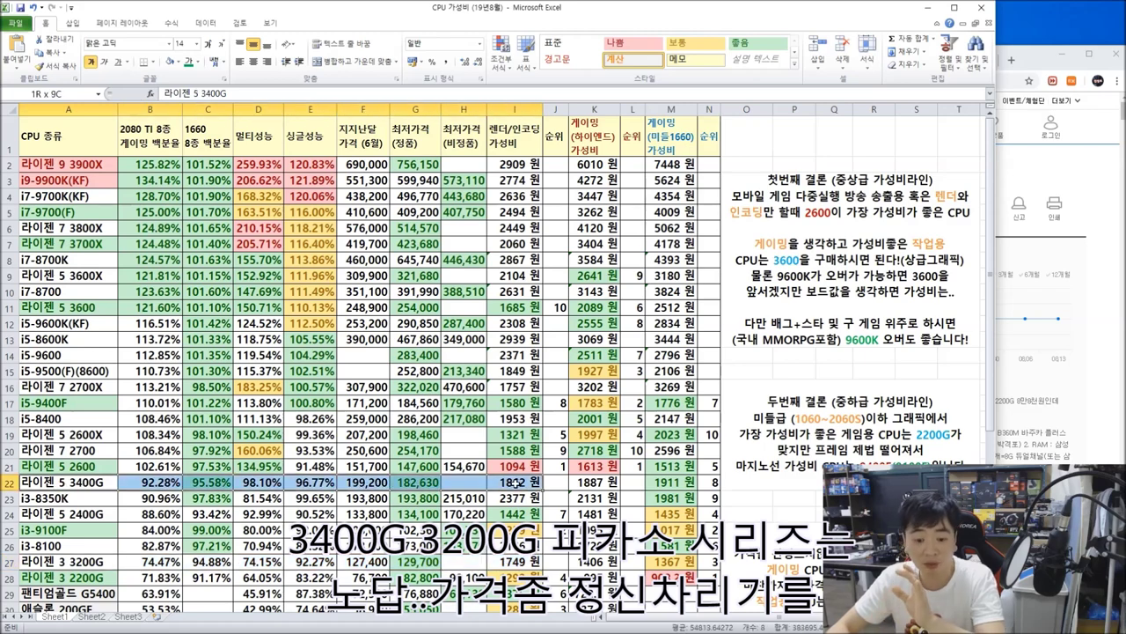
# Compare the 정품 lowest prices of the 라이젠 3 3200G, 라이젠 5 3400G and 라이젠 3 2200G
pyautogui.click(417, 563)
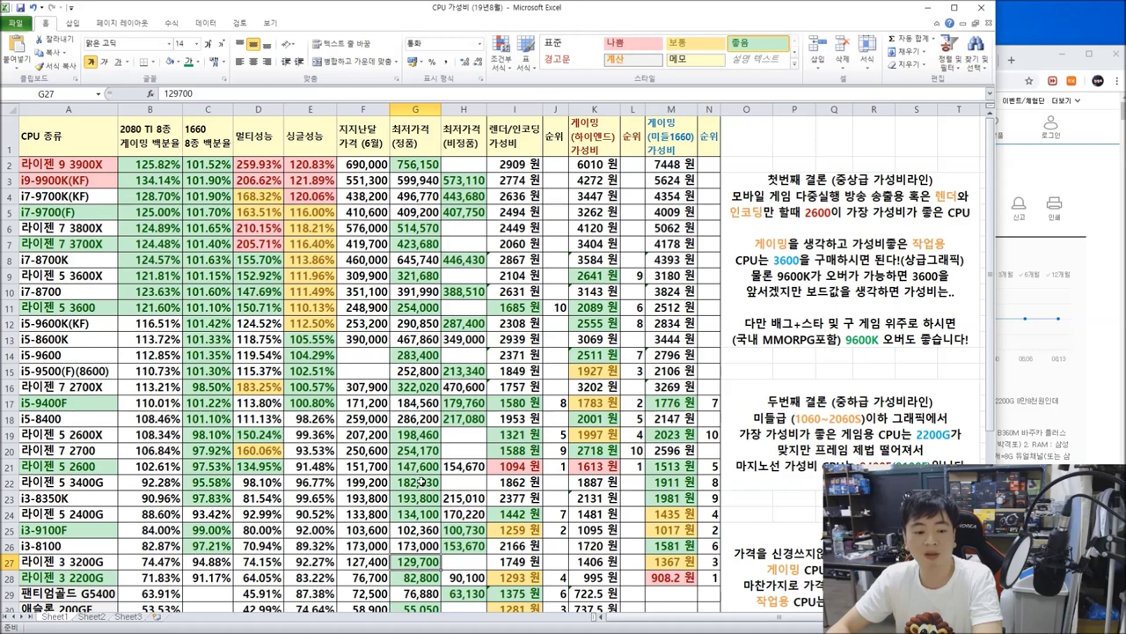
pyautogui.click(424, 483)
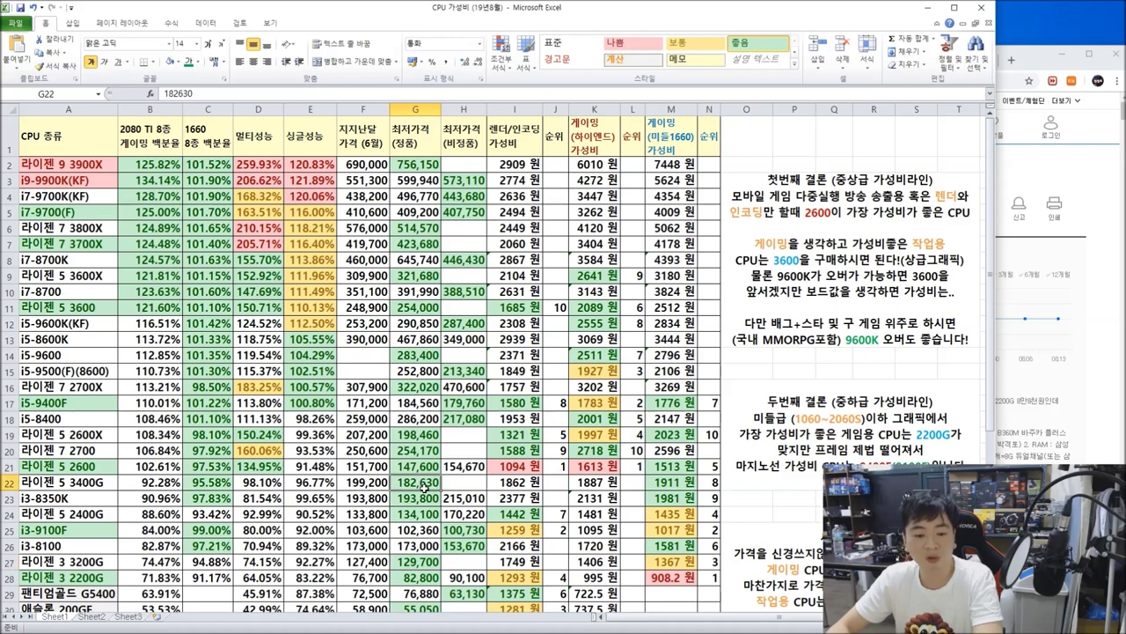
pyautogui.click(418, 581)
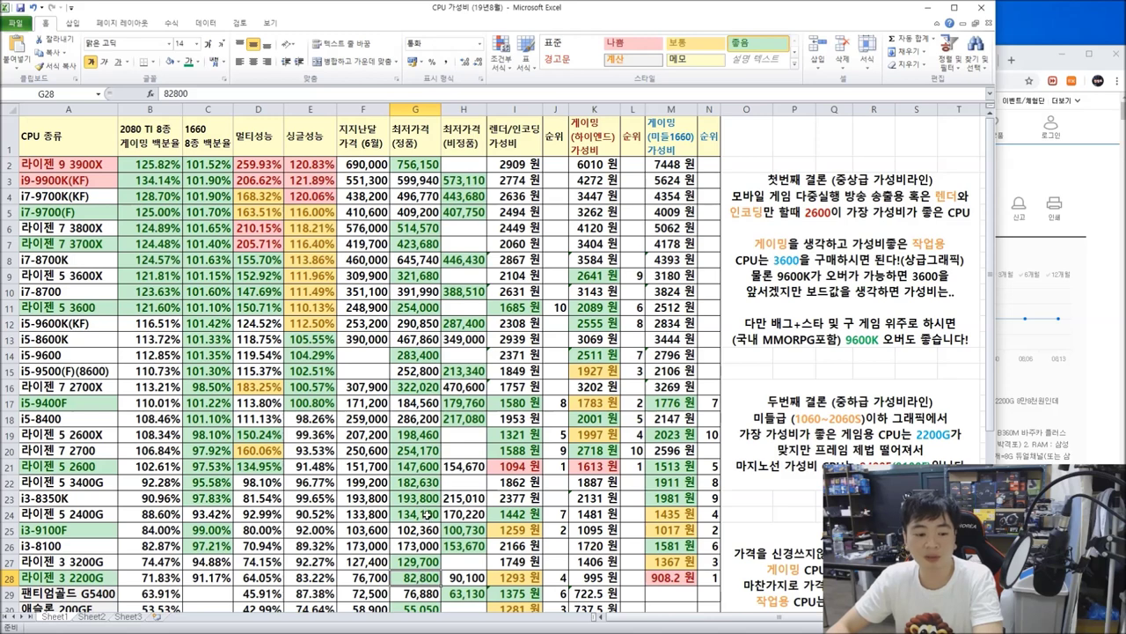
# Compare the 라이젠 5 3400G's performance percentages with the 2080 Ti and 1660 gaming percentages of the 라이젠 3 3200G and 2200G
pyautogui.moveTo(83, 483); pyautogui.dragTo(310, 482)
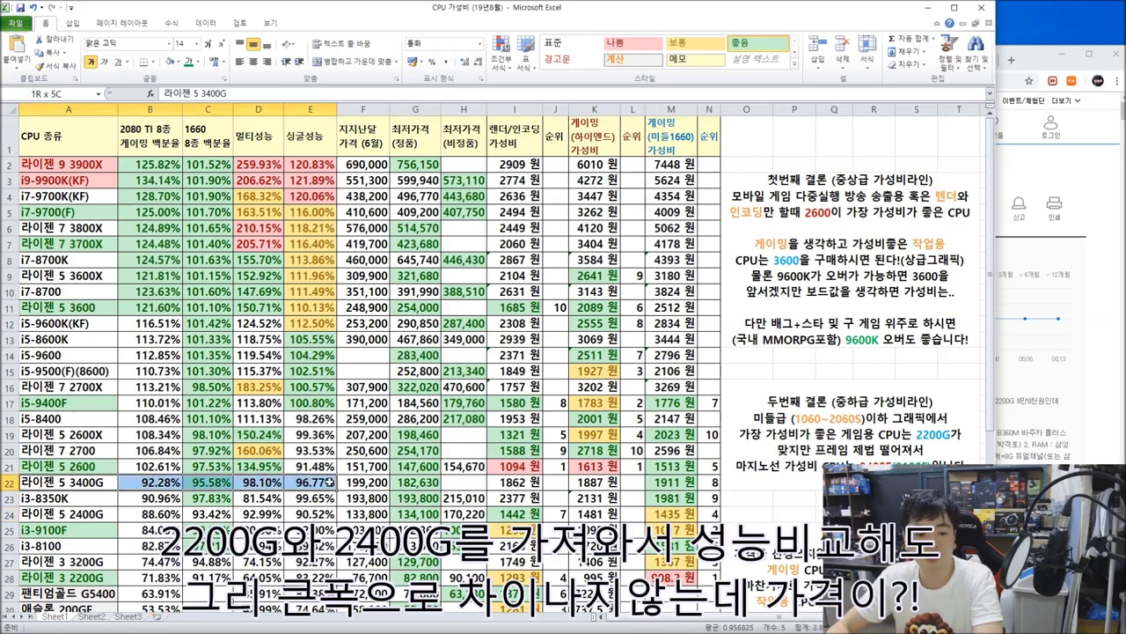
pyautogui.click(150, 483)
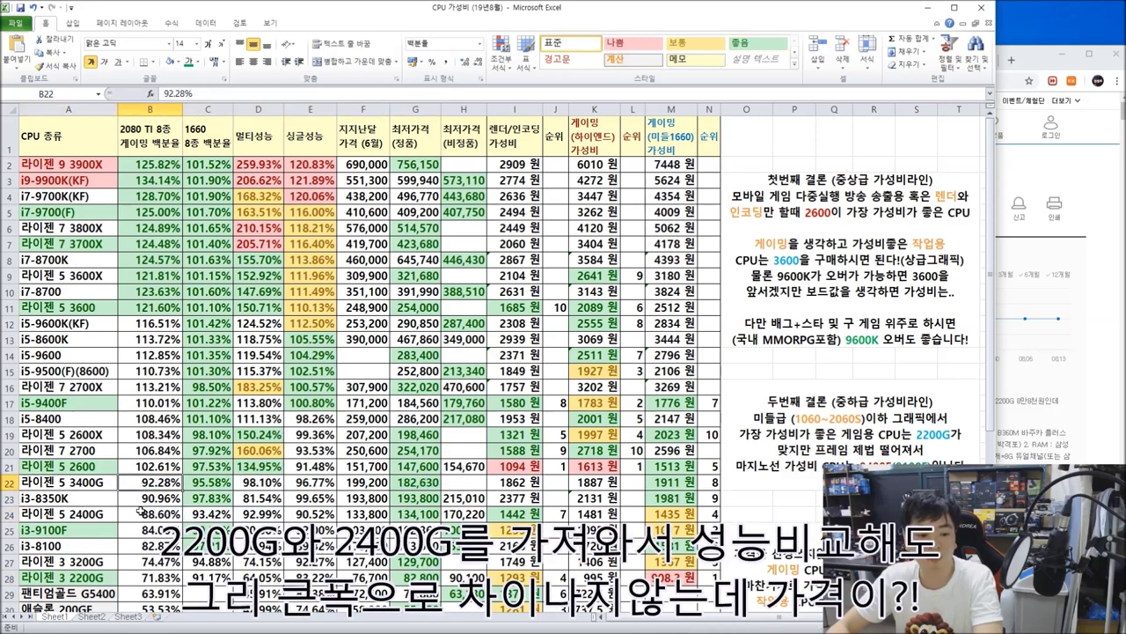
pyautogui.moveTo(92, 578); pyautogui.dragTo(154, 578)
pyautogui.click(75, 529)
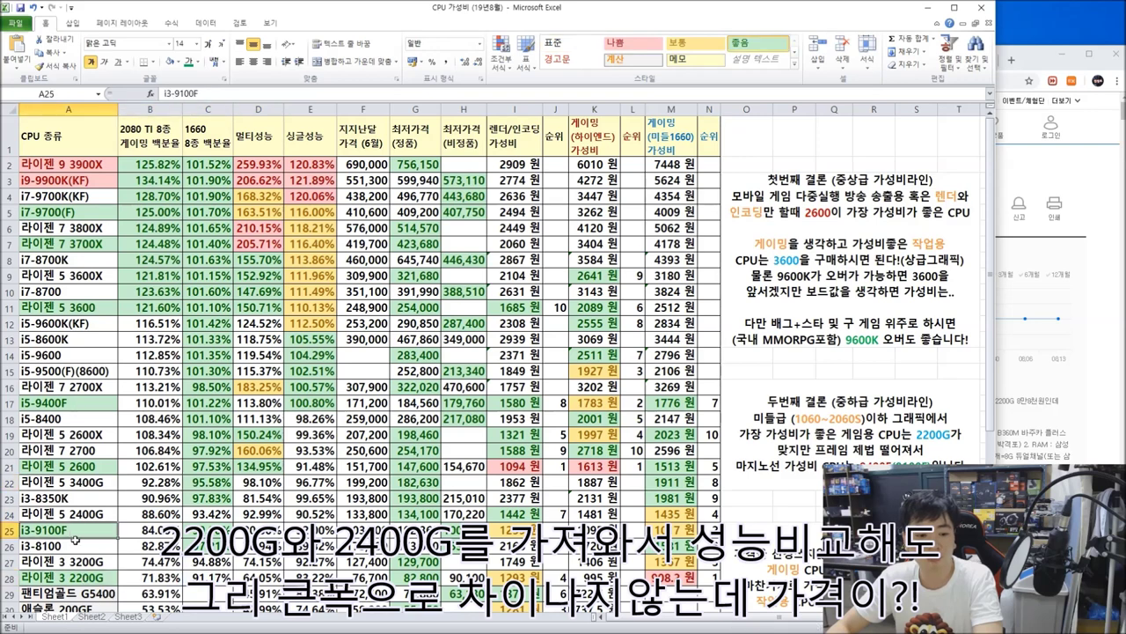
pyautogui.moveTo(86, 560); pyautogui.dragTo(179, 565)
pyautogui.click(97, 578)
pyautogui.moveTo(97, 578); pyautogui.dragTo(202, 572)
pyautogui.click(203, 577)
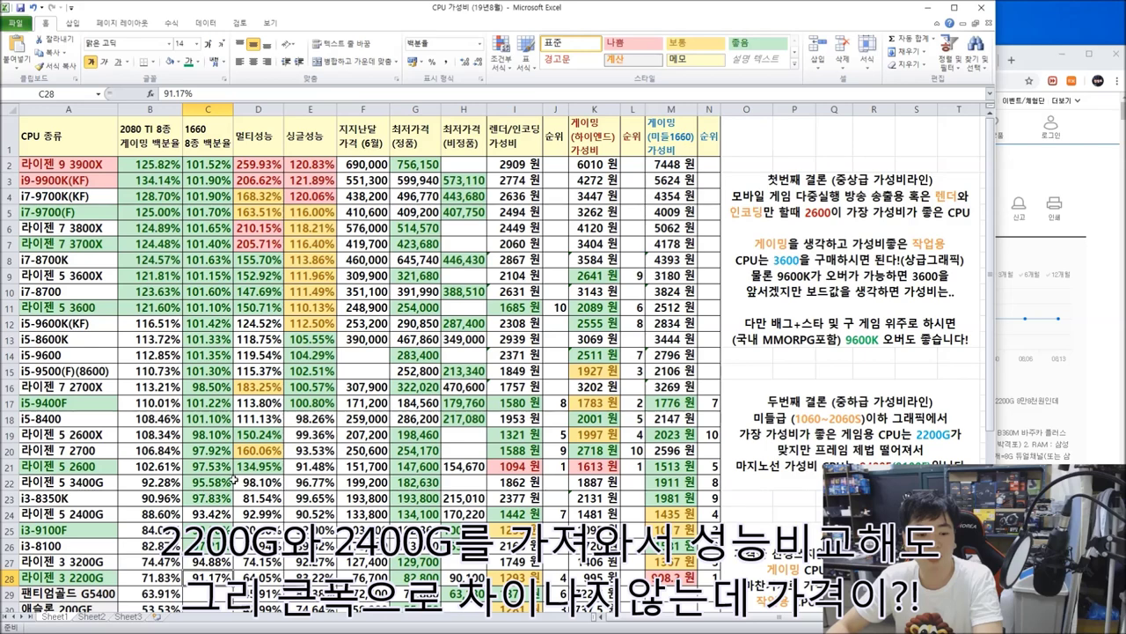
# Highlight the 라이젠 5 3400G's performance values and the 라이젠 3 2200G row through its prices, pointing out the 2200G's 정품 price
pyautogui.moveTo(151, 483); pyautogui.dragTo(326, 491)
pyautogui.moveTo(121, 580); pyautogui.dragTo(449, 577)
pyautogui.click(424, 577)
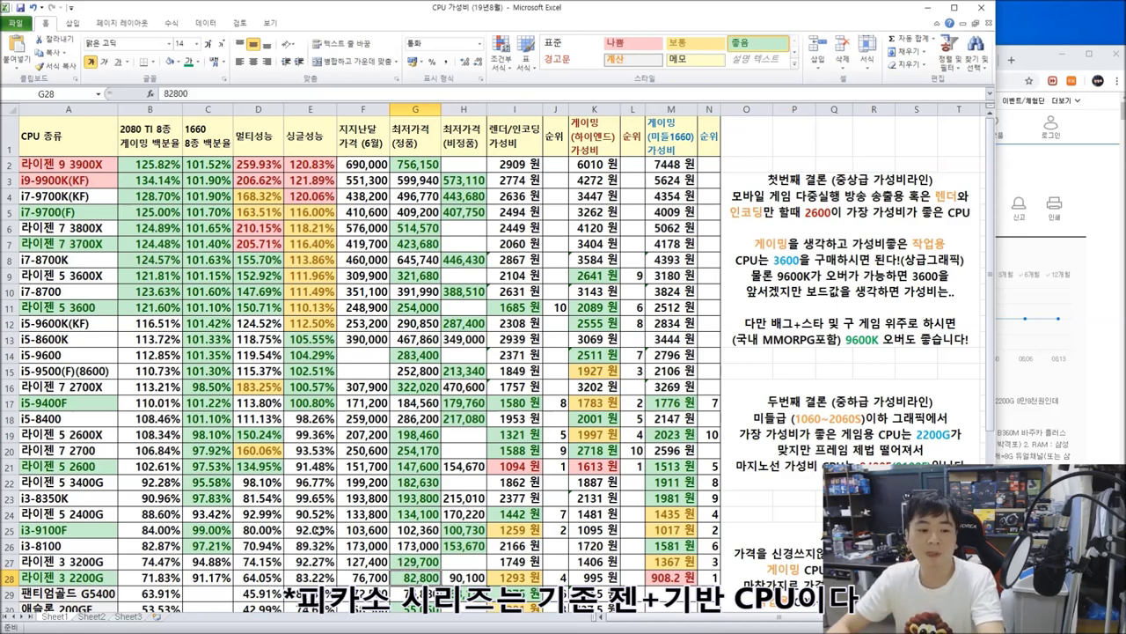
# Compare the i3-9100F with the 라이젠 3 2200G on gaming percentages and 정품 price
pyautogui.click(55, 530)
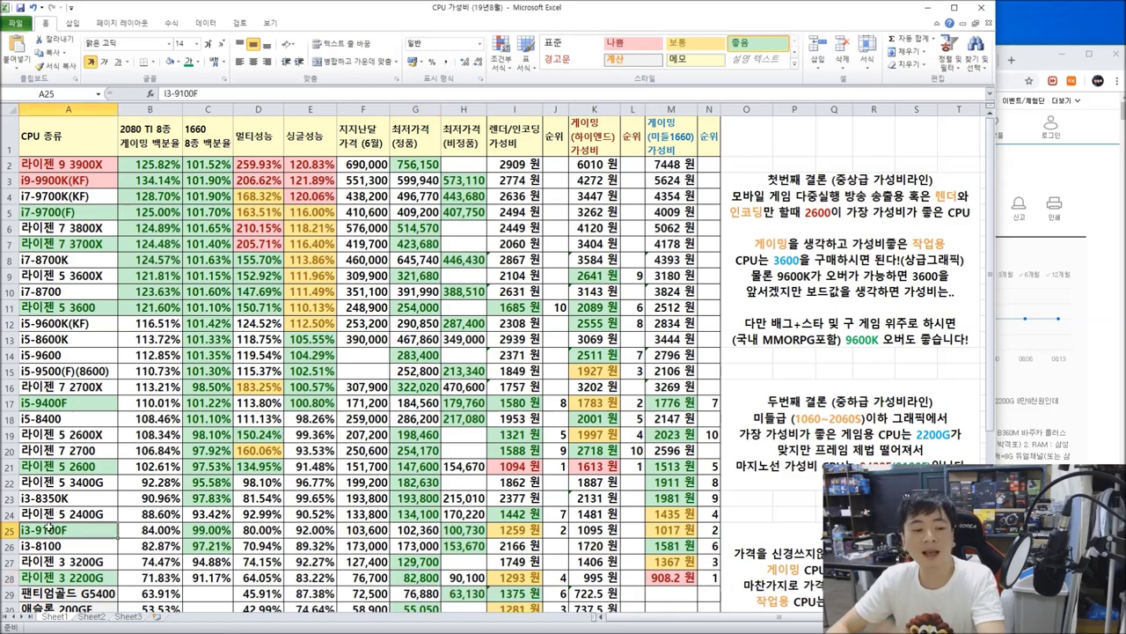
pyautogui.click(220, 533)
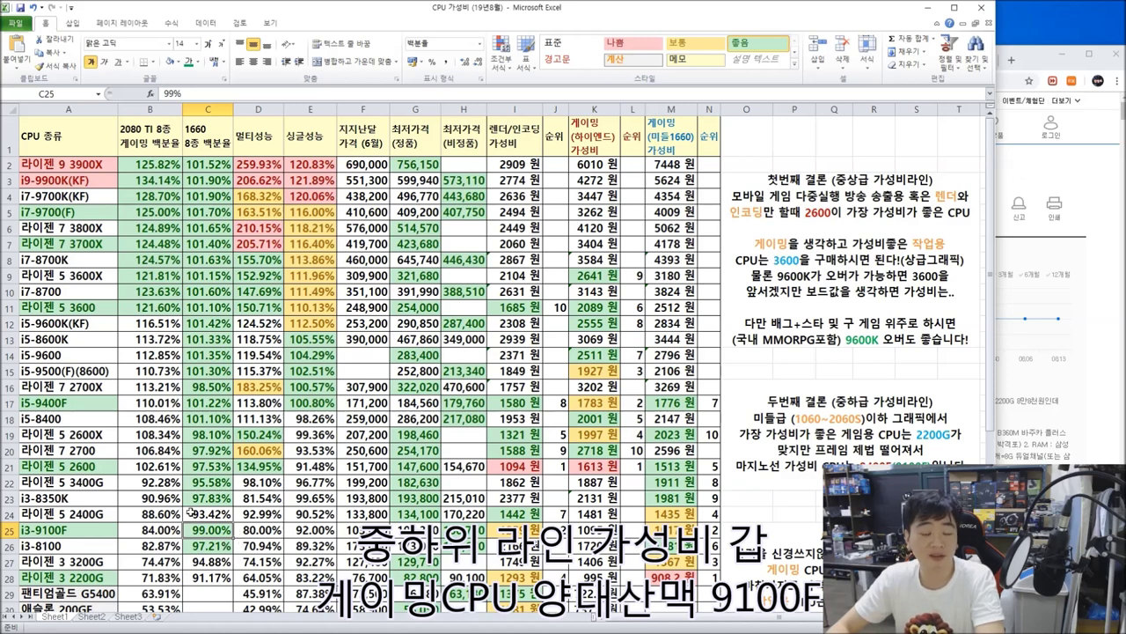
pyautogui.click(196, 583)
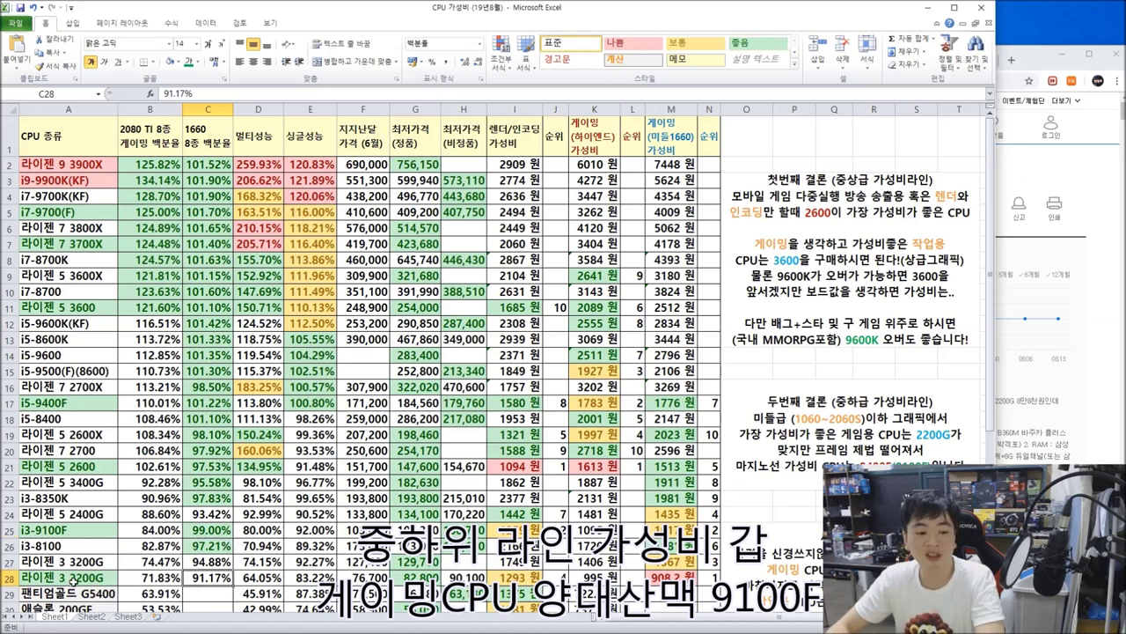
pyautogui.moveTo(70, 582); pyautogui.dragTo(225, 580)
pyautogui.moveTo(84, 533); pyautogui.dragTo(192, 531)
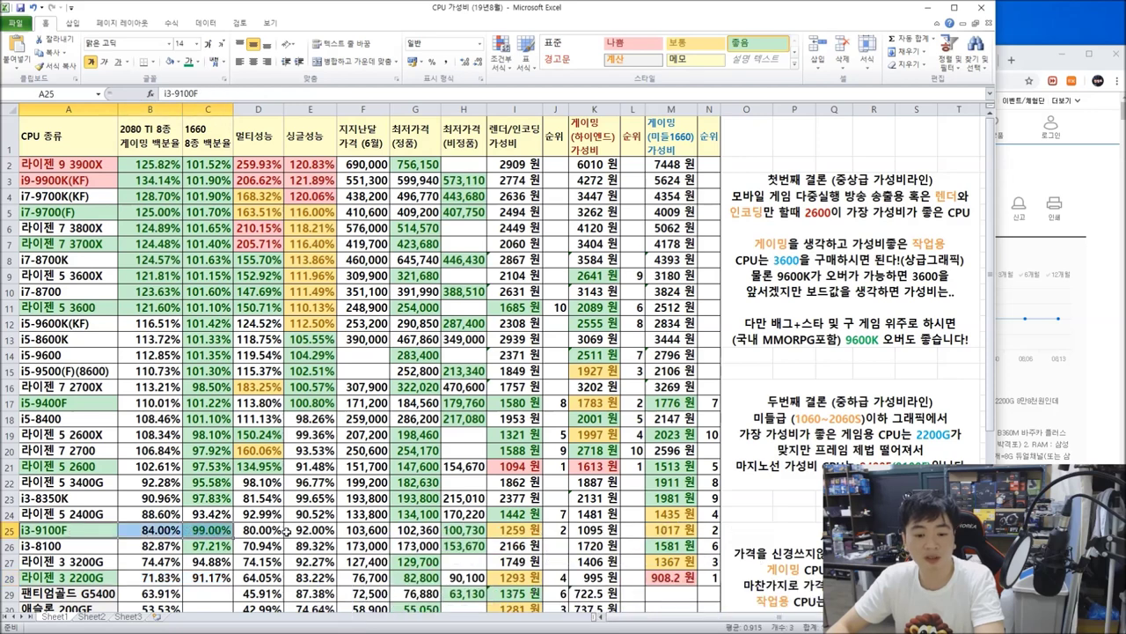
pyautogui.click(420, 579)
pyautogui.click(426, 531)
# Highlight the entire i3-9100F row through its last rank and the i3-8100 row through its mid-range gaming value
pyautogui.moveTo(57, 531); pyautogui.dragTo(694, 532)
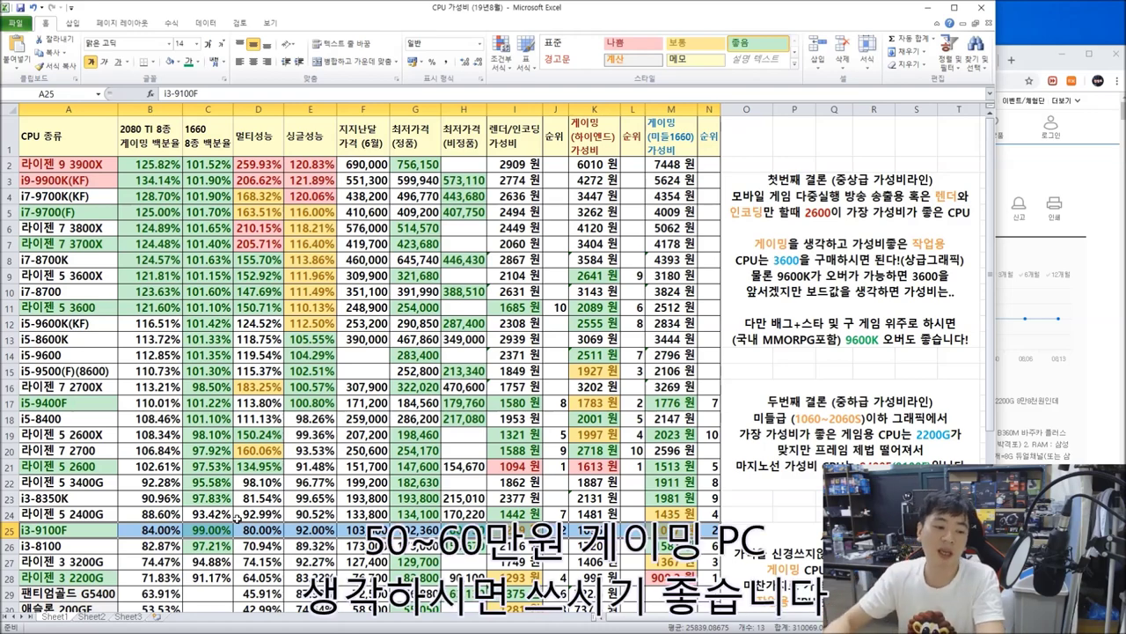
pyautogui.scroll(-1, 106, 525)
pyautogui.moveTo(60, 476); pyautogui.dragTo(656, 475)
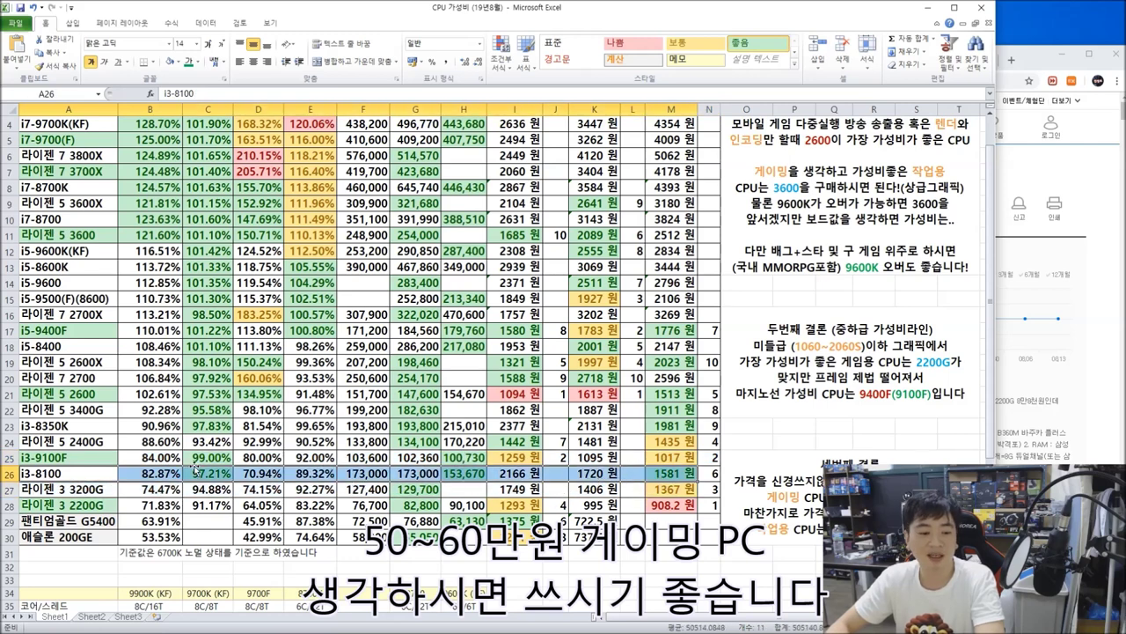
# Highlight the 라이젠 3 3200G's gaming percentages and the 팬티엄골드 G5400 and 애슬론 200GE rows through the mid-range gaming value
pyautogui.moveTo(69, 490); pyautogui.dragTo(228, 489)
pyautogui.moveTo(64, 521); pyautogui.dragTo(655, 520)
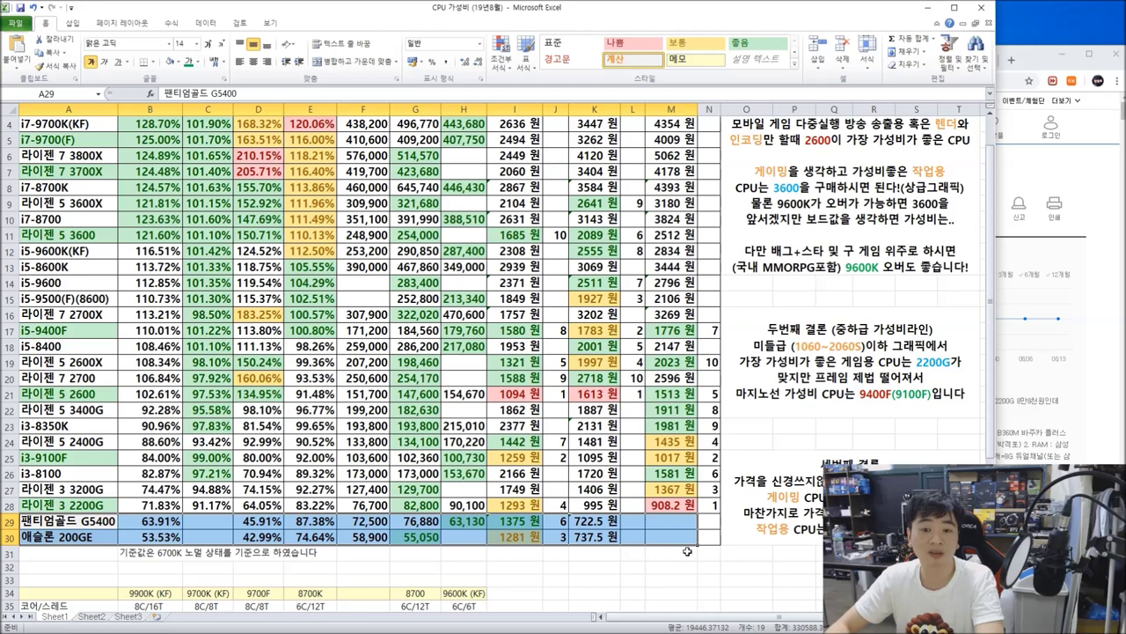
pyautogui.scroll(1, 689, 550)
pyautogui.click(666, 545)
# Highlight the rank columns for rendering/encoding, high-end gaming and mid-range 1660 gaming value one after another
pyautogui.moveTo(559, 307); pyautogui.dragTo(552, 610)
pyautogui.moveTo(632, 275); pyautogui.dragTo(632, 488)
pyautogui.moveTo(708, 387); pyautogui.dragTo(709, 526)
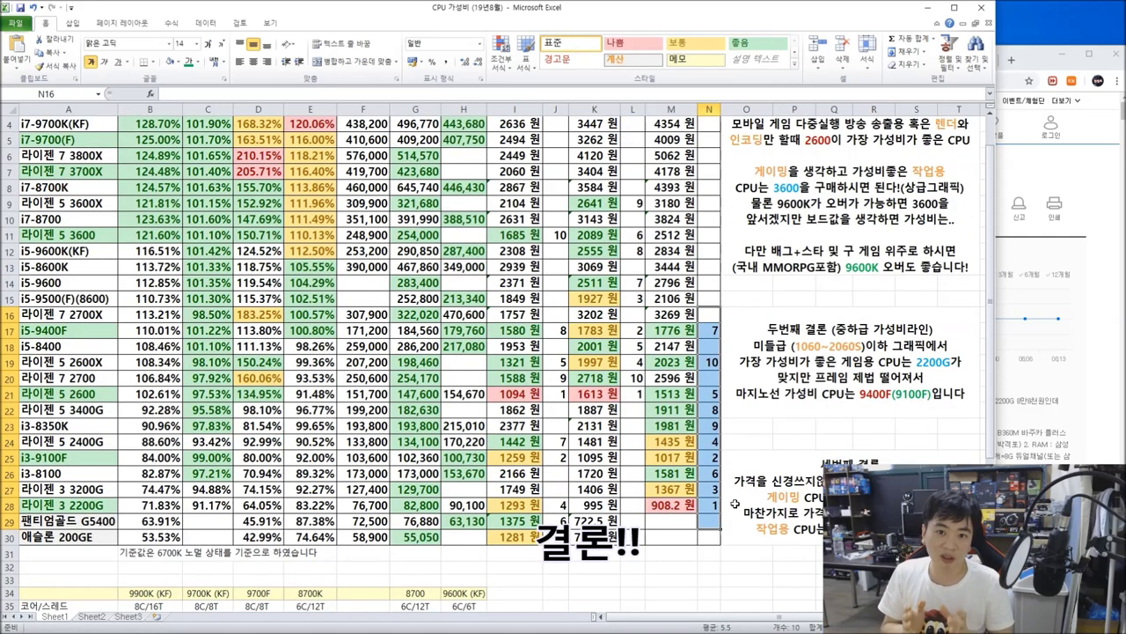
# Open the first conclusion's text cell and highlight its heading 첫번째 결론 (중상급 가성비라인)
pyautogui.scroll(1, 700, 493)
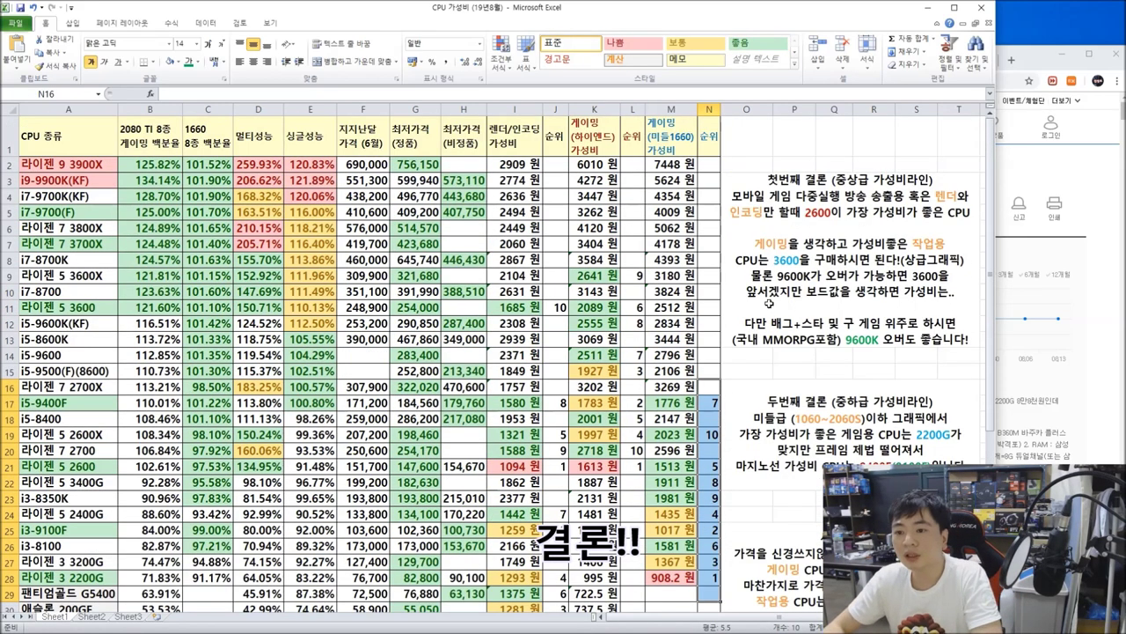
pyautogui.doubleClick(863, 179)
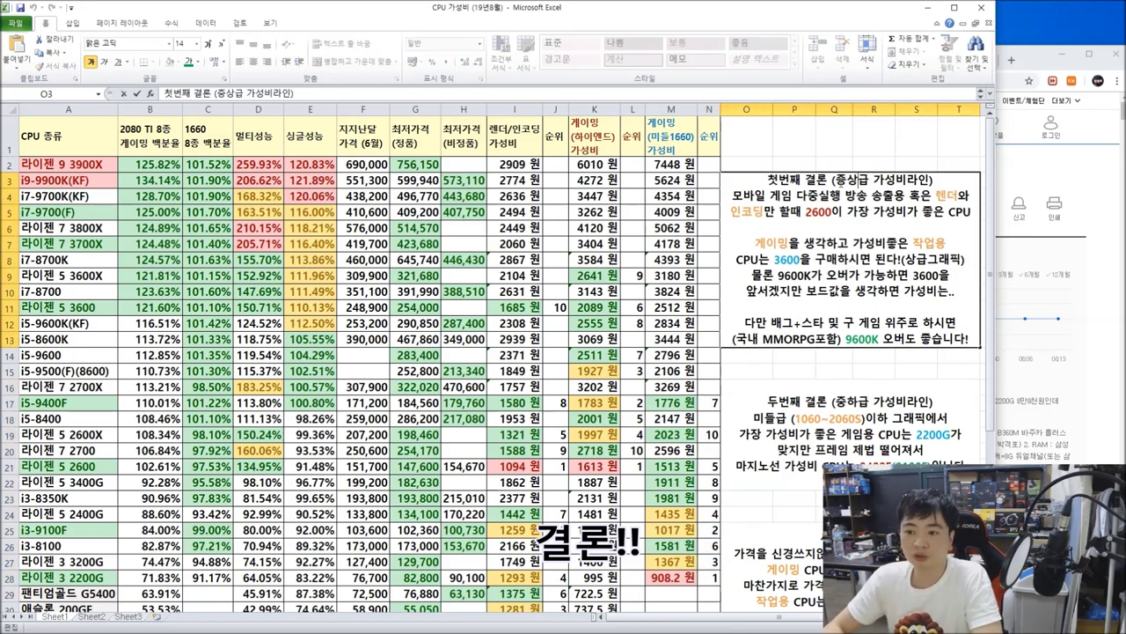
pyautogui.moveTo(767, 180); pyautogui.dragTo(931, 182)
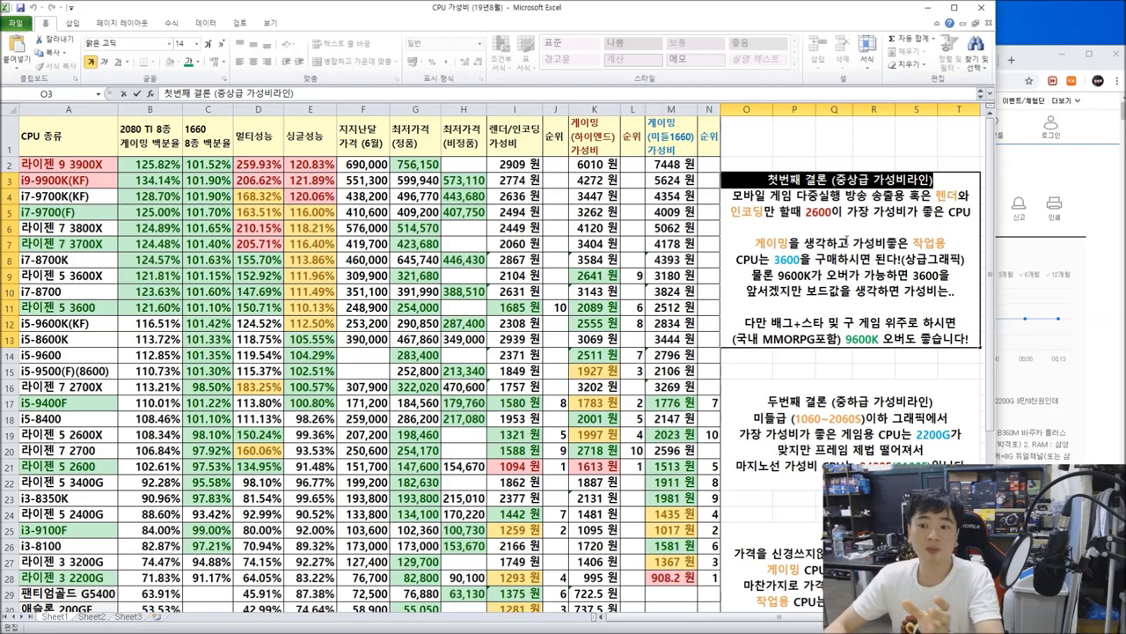
pyautogui.click(808, 195)
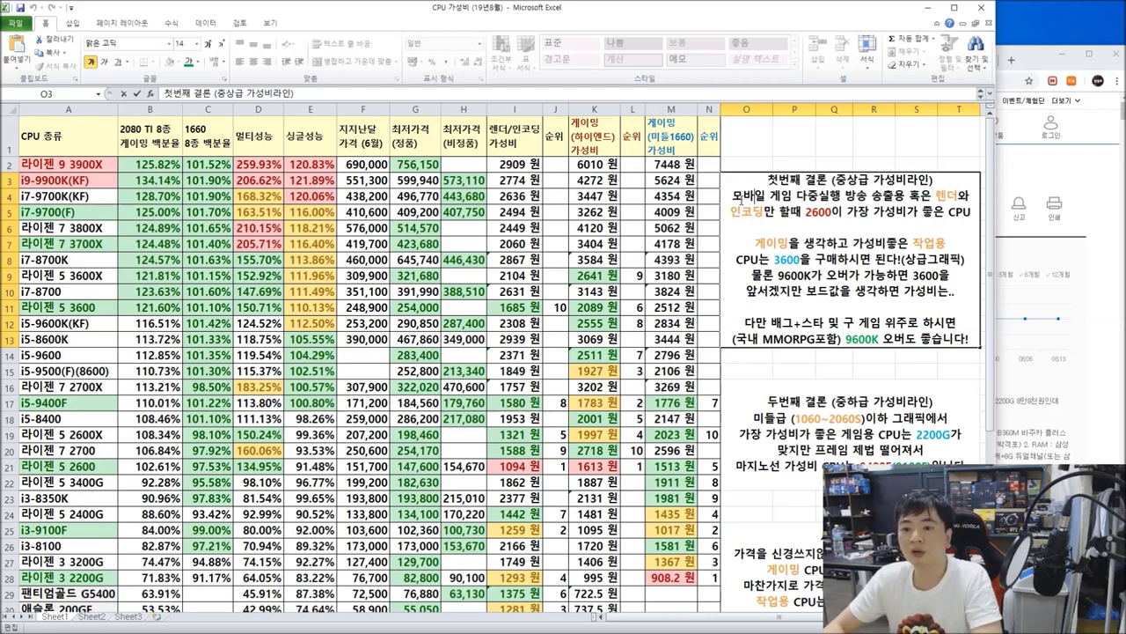
# Highlight the first conclusion's opening sentence recommending the 2600 for mobile game multi-running, streaming, rendering and encoding
pyautogui.moveTo(740, 196); pyautogui.dragTo(968, 213)
pyautogui.click(919, 213)
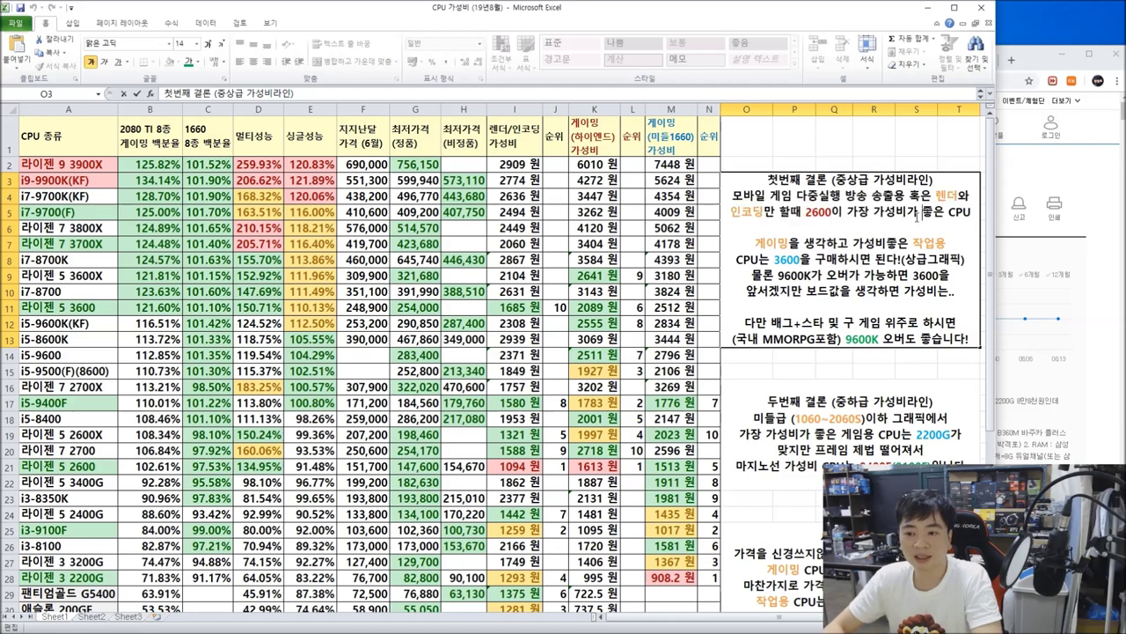
pyautogui.moveTo(731, 195); pyautogui.dragTo(959, 220)
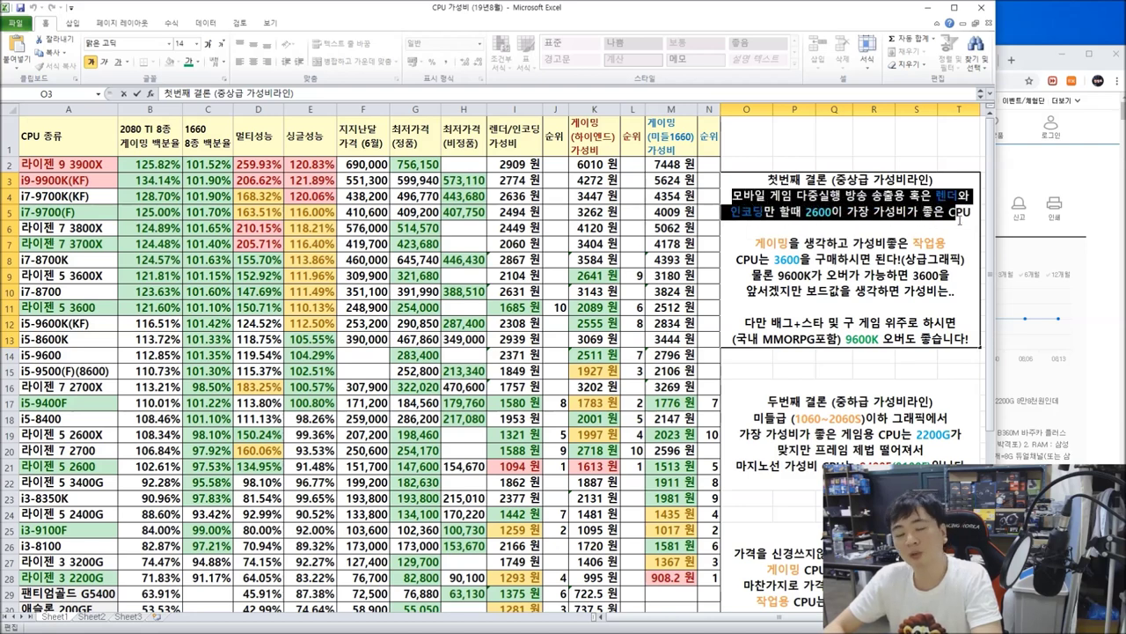
pyautogui.click(938, 221)
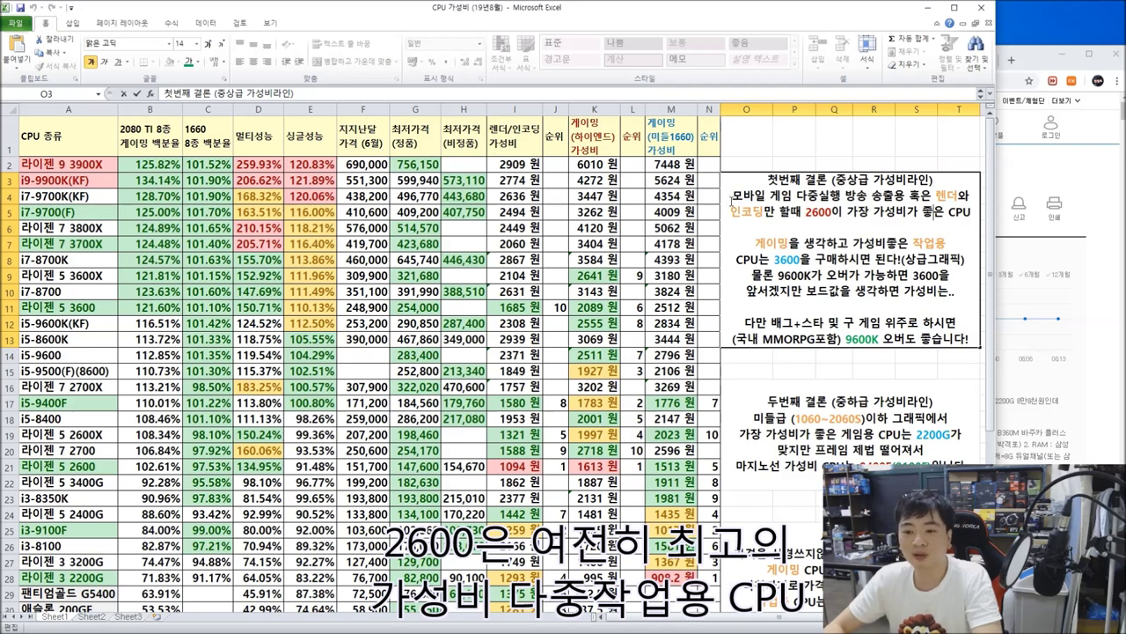
pyautogui.moveTo(731, 201); pyautogui.dragTo(966, 209)
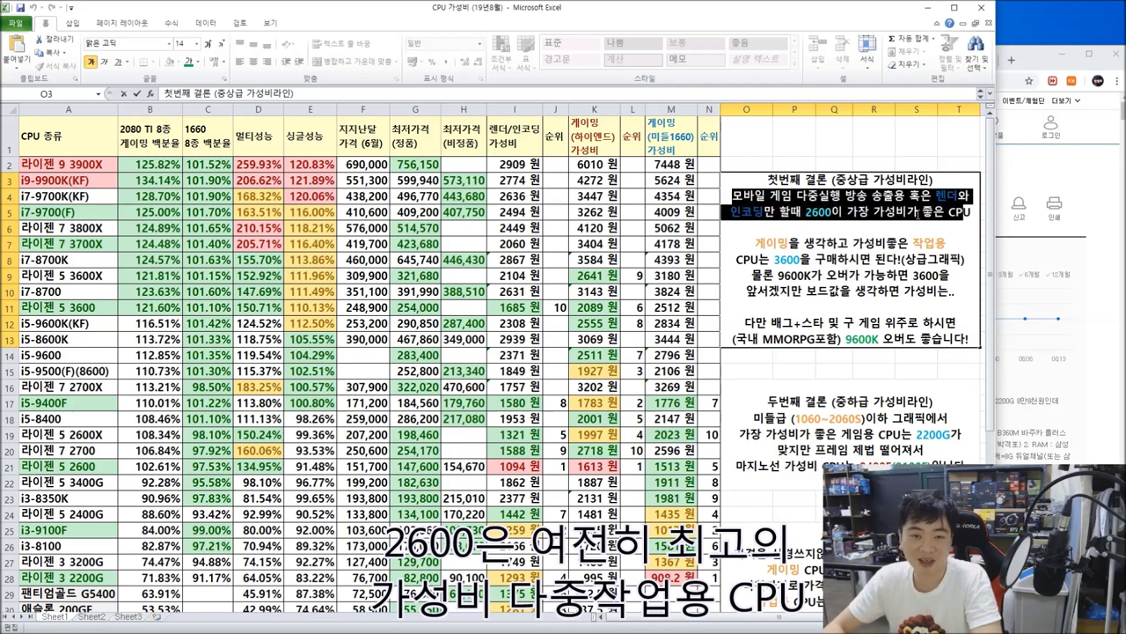
pyautogui.click(906, 214)
# Point out 렌더, the mobile game multi-running wording and the phrase 2600이 가장 가성비가 좋은 CPU in the opening sentence
pyautogui.moveTo(937, 195); pyautogui.dragTo(959, 195)
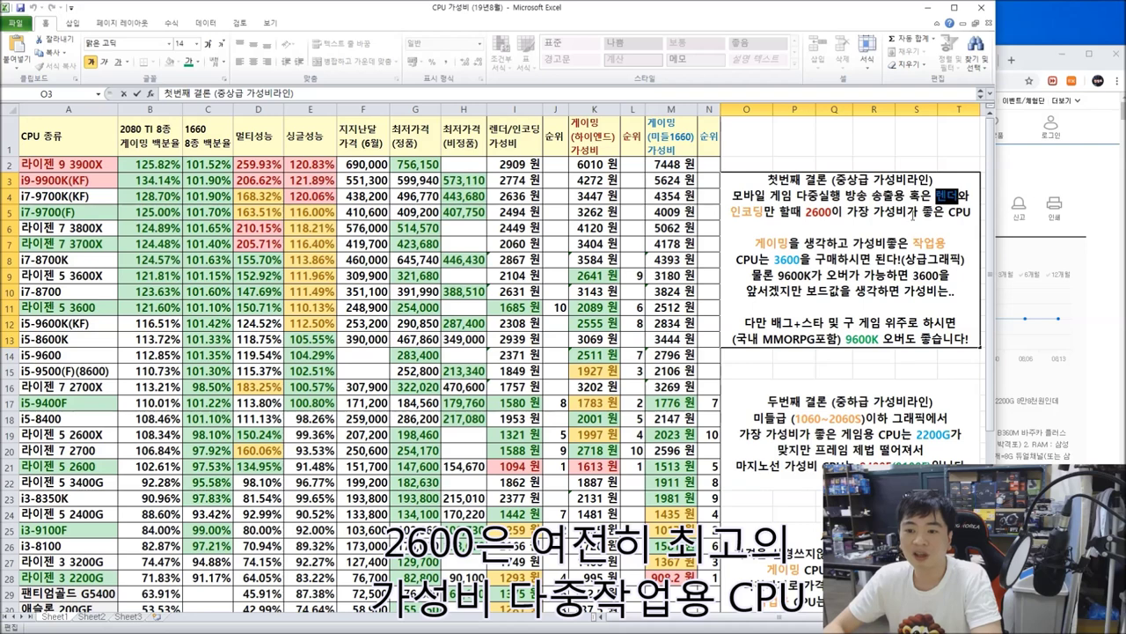
pyautogui.moveTo(742, 195); pyautogui.dragTo(862, 197)
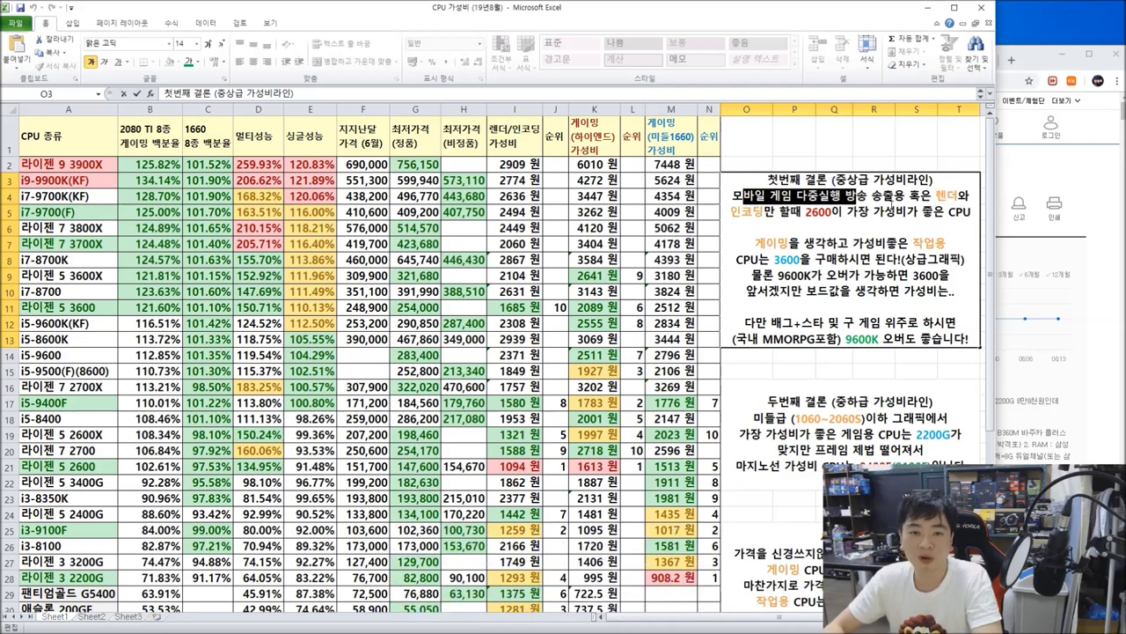
pyautogui.click(852, 211)
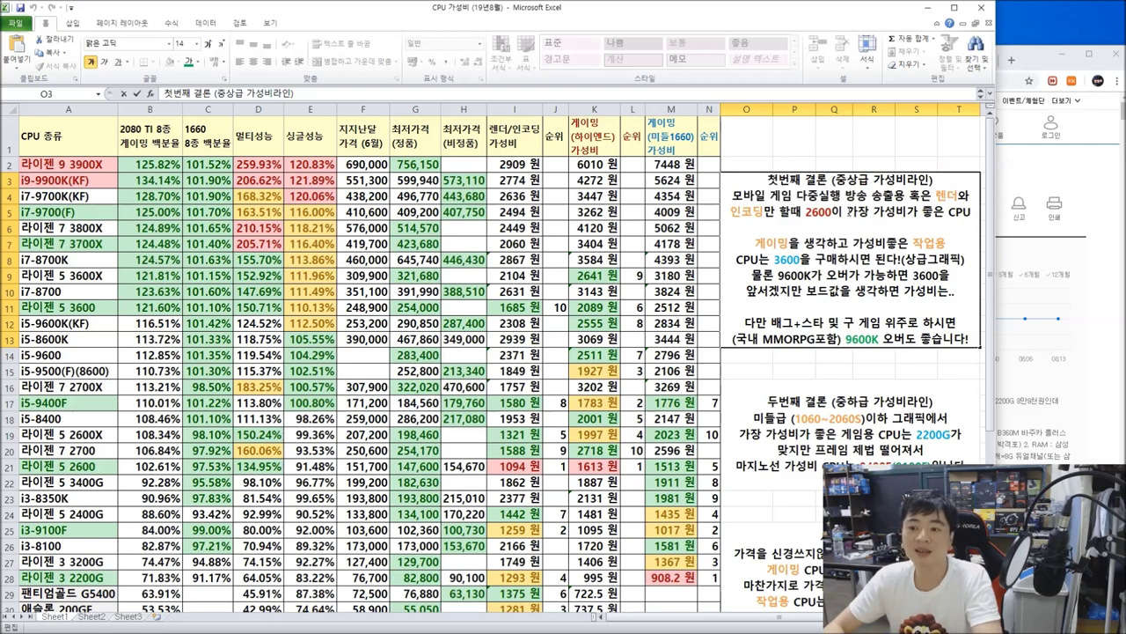
pyautogui.moveTo(804, 212); pyautogui.dragTo(960, 220)
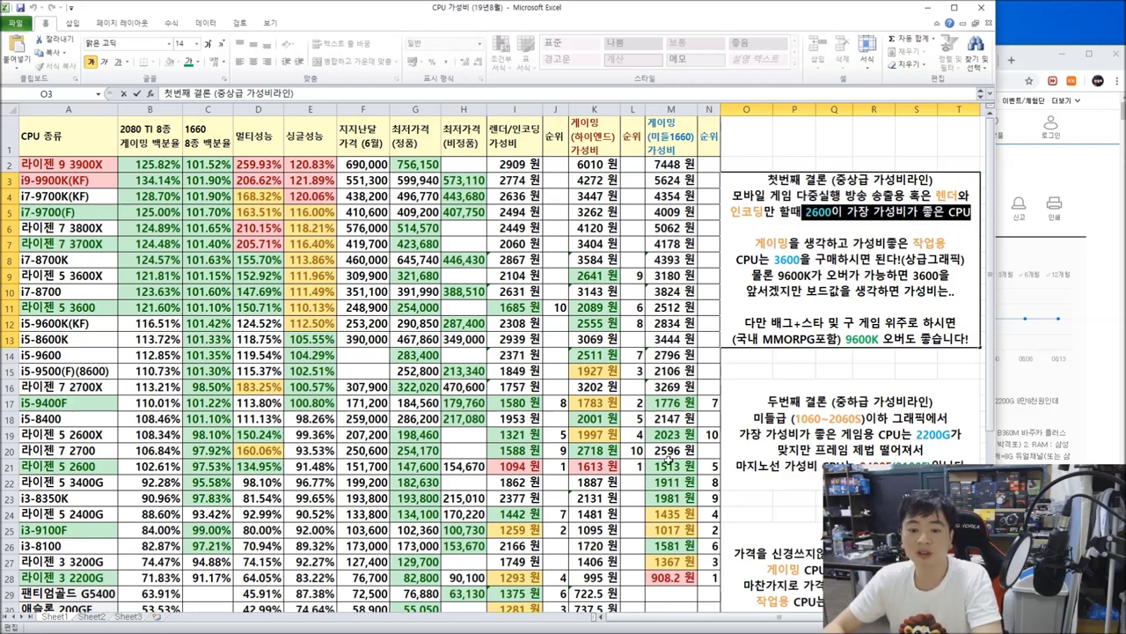
# Highlight the first conclusion's recommendation of the 3600 for both gaming and work, stressing the line CPU는 3600을 구매하시면 된다!(상급그래픽)
pyautogui.click(796, 257)
pyautogui.moveTo(758, 242); pyautogui.dragTo(951, 260)
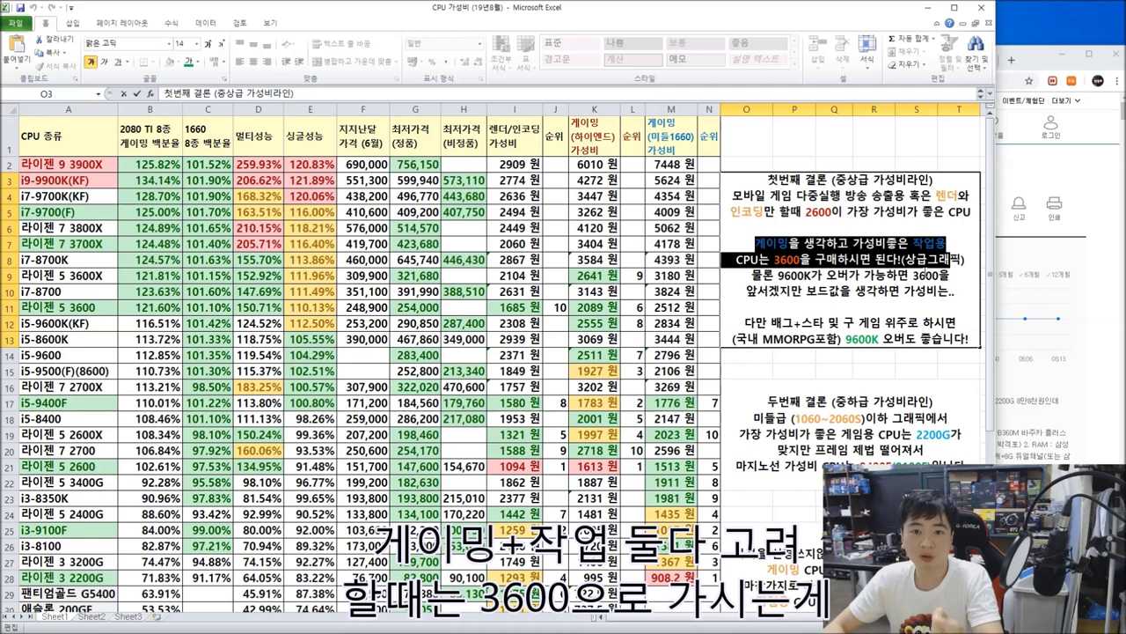
pyautogui.click(754, 261)
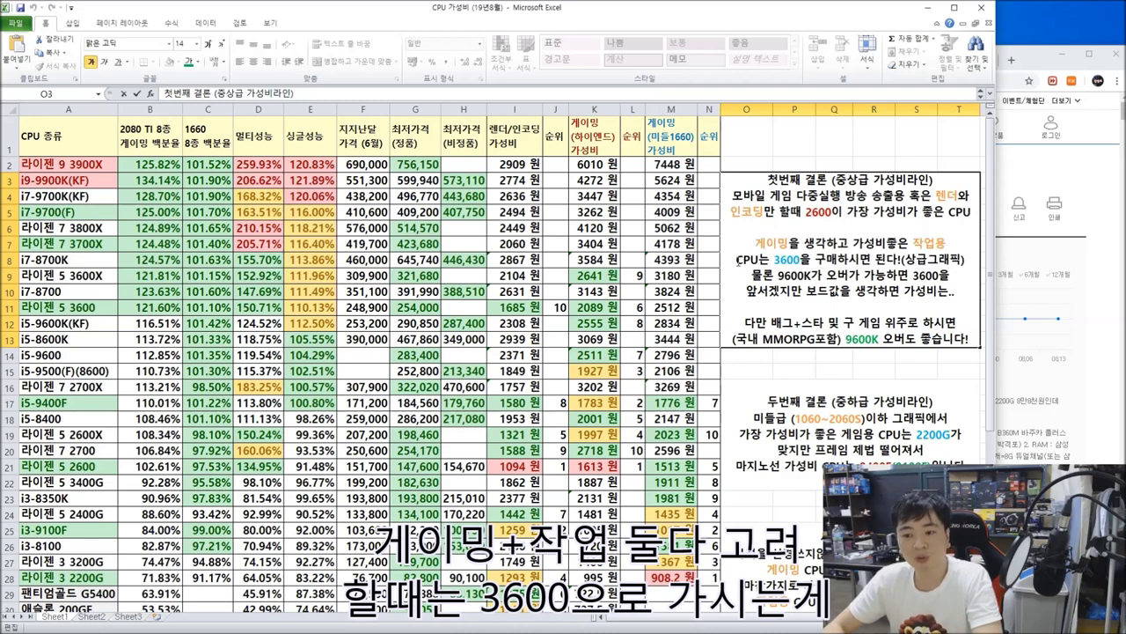
pyautogui.moveTo(738, 260); pyautogui.dragTo(971, 253)
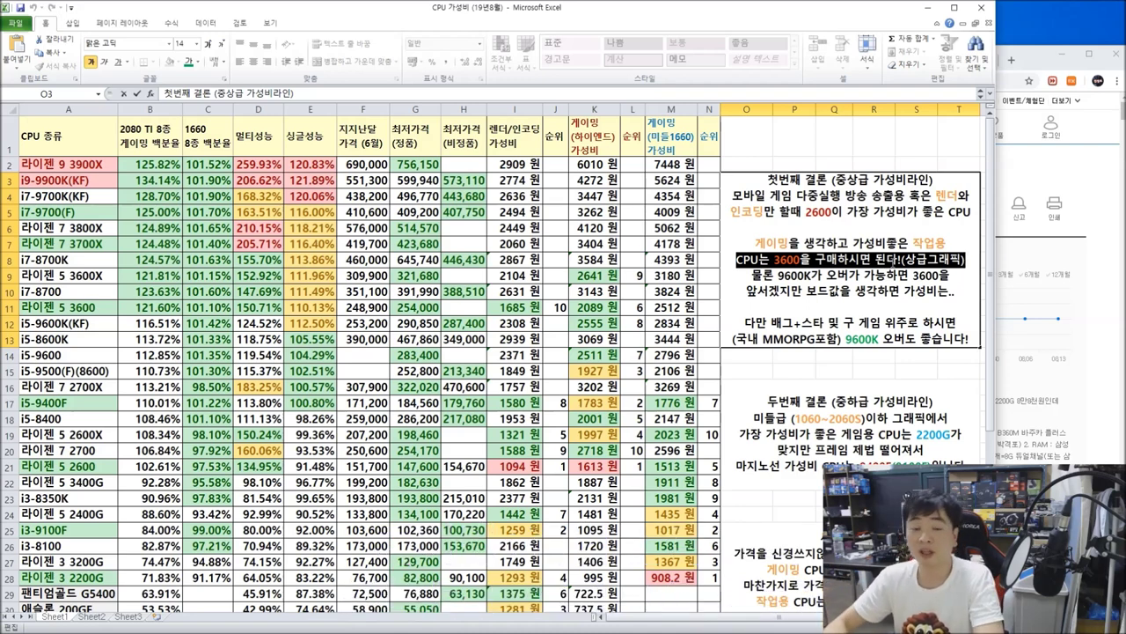
pyautogui.click(737, 259)
pyautogui.moveTo(737, 259); pyautogui.dragTo(970, 260)
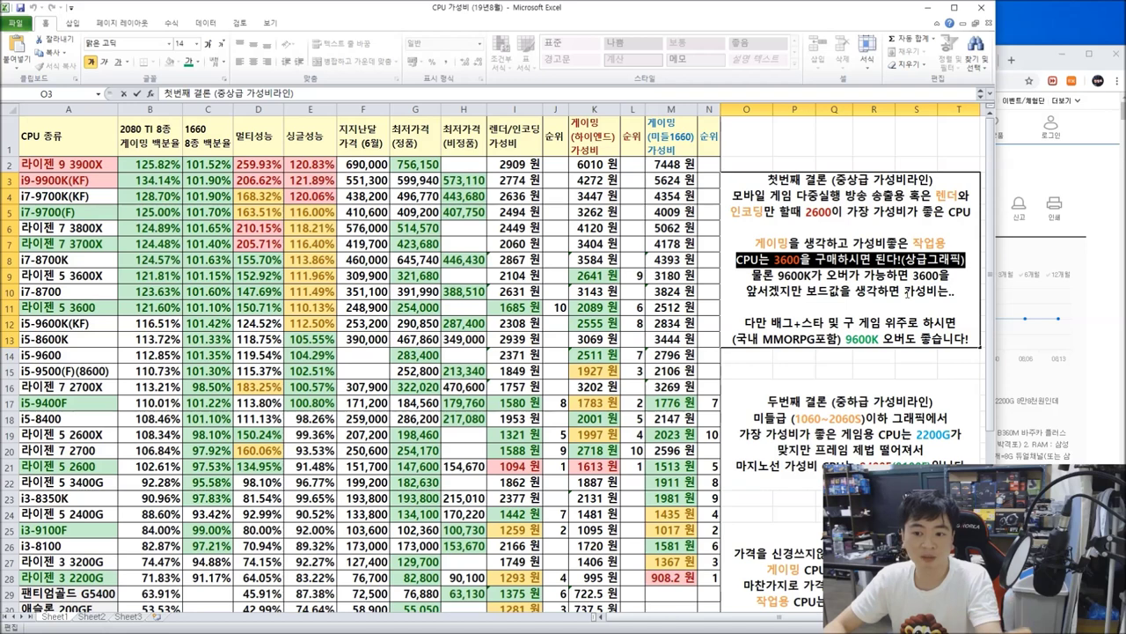
# Compare the note on 9600K overclocking and board cost with the 3600 recommendation above it by highlighting both passages
pyautogui.click(900, 283)
pyautogui.moveTo(750, 274); pyautogui.dragTo(956, 292)
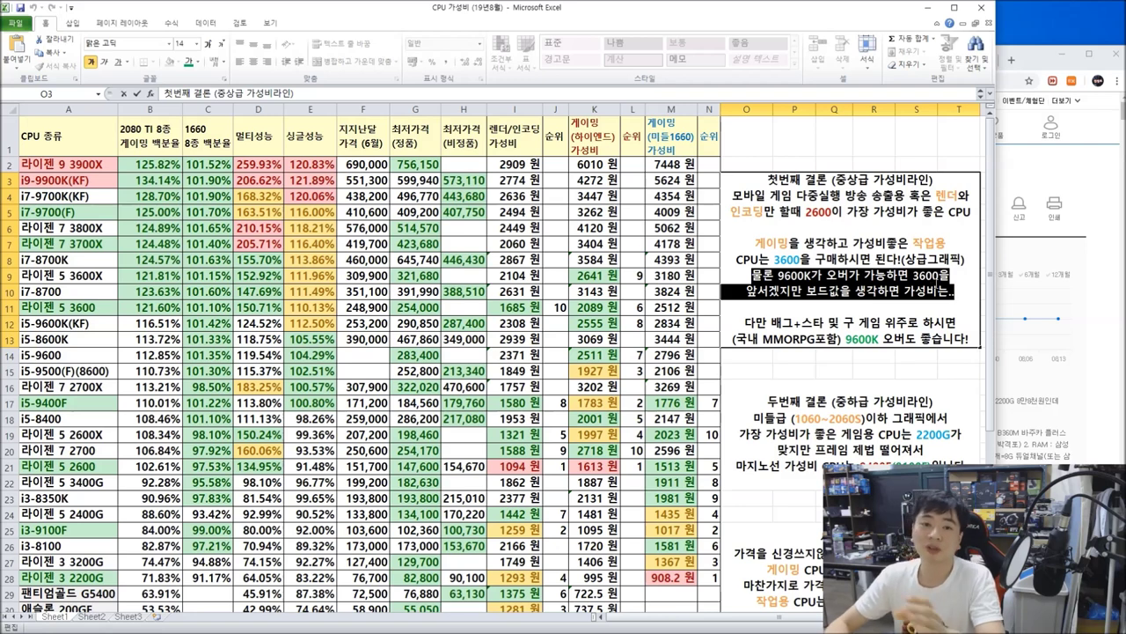
pyautogui.click(811, 296)
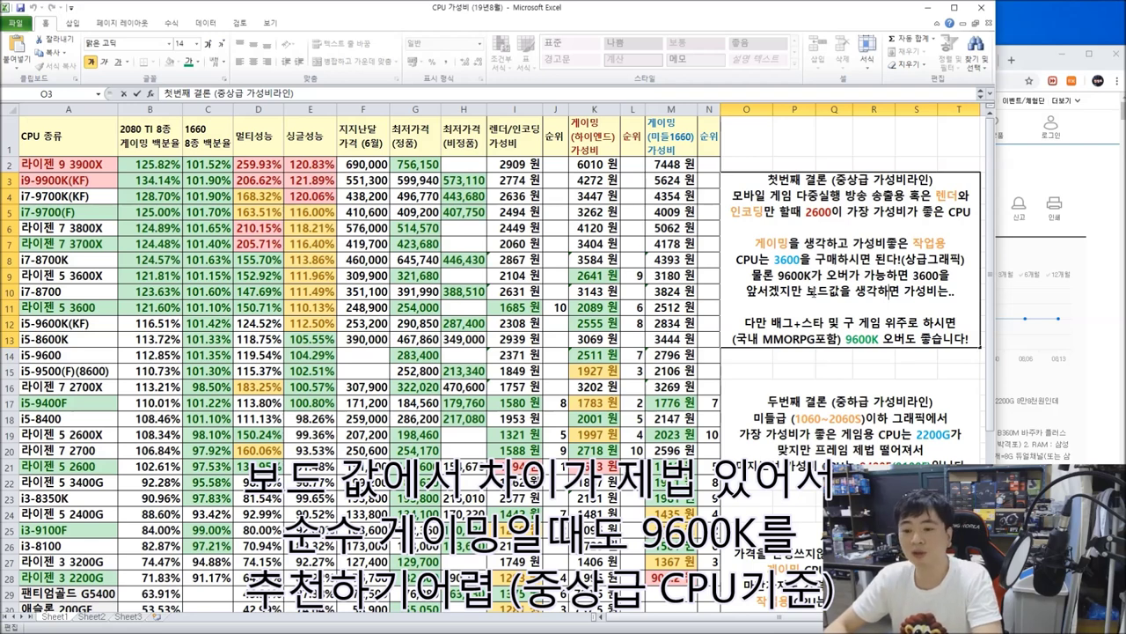
pyautogui.moveTo(774, 259); pyautogui.dragTo(973, 259)
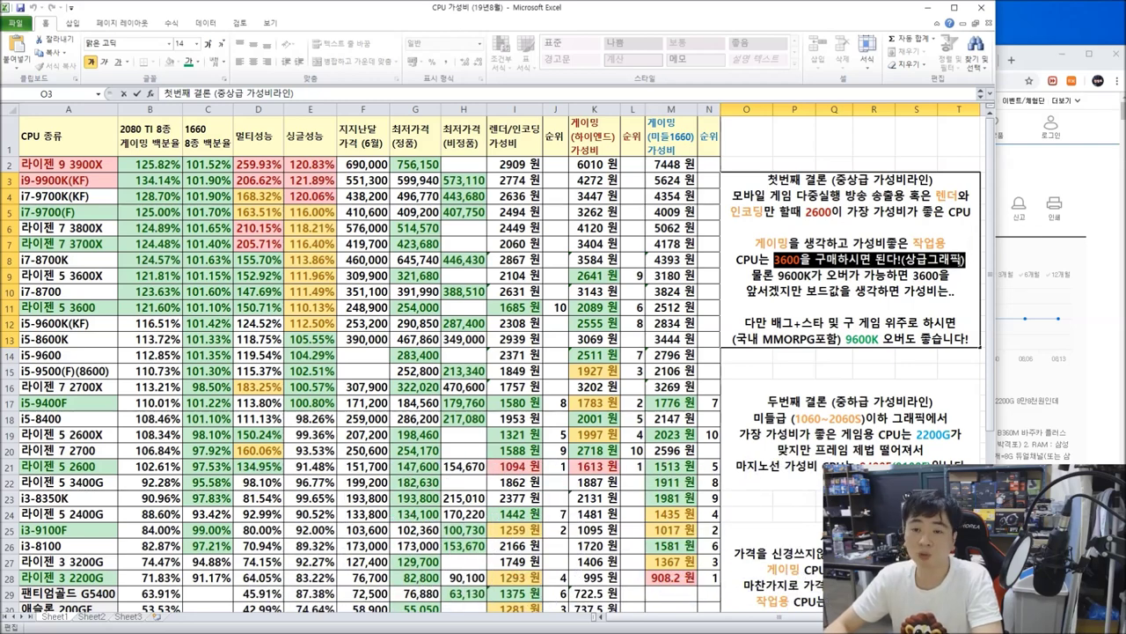
pyautogui.moveTo(776, 276); pyautogui.dragTo(952, 291)
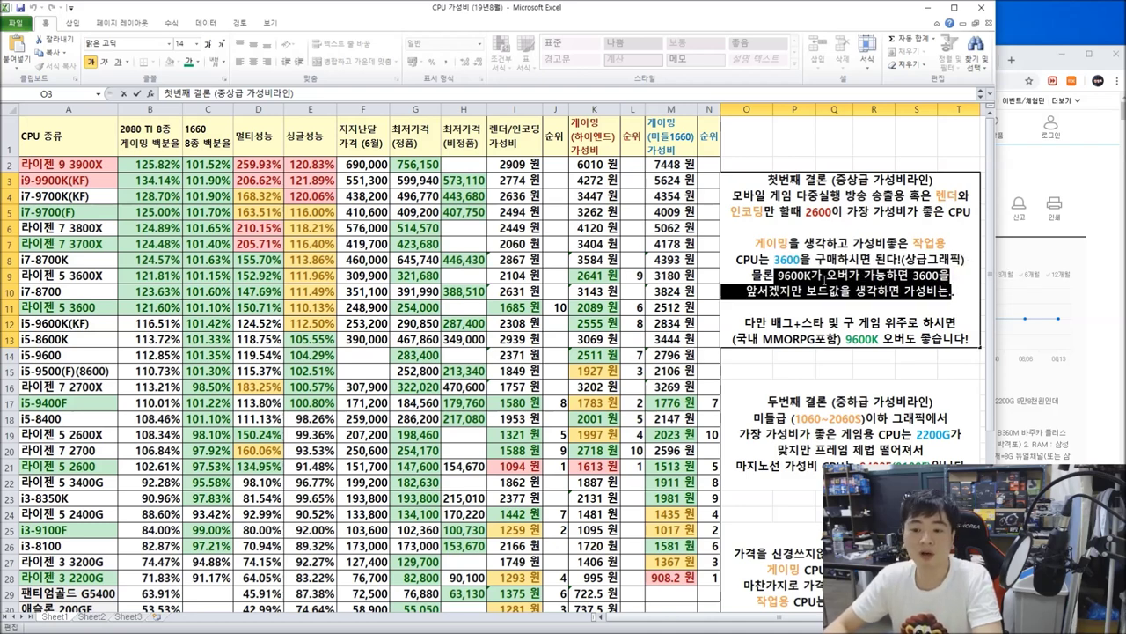
# Highlight just the CPU name 9600K in the first conclusion's overclocking note
pyautogui.click(773, 260)
pyautogui.moveTo(777, 275); pyautogui.dragTo(822, 275)
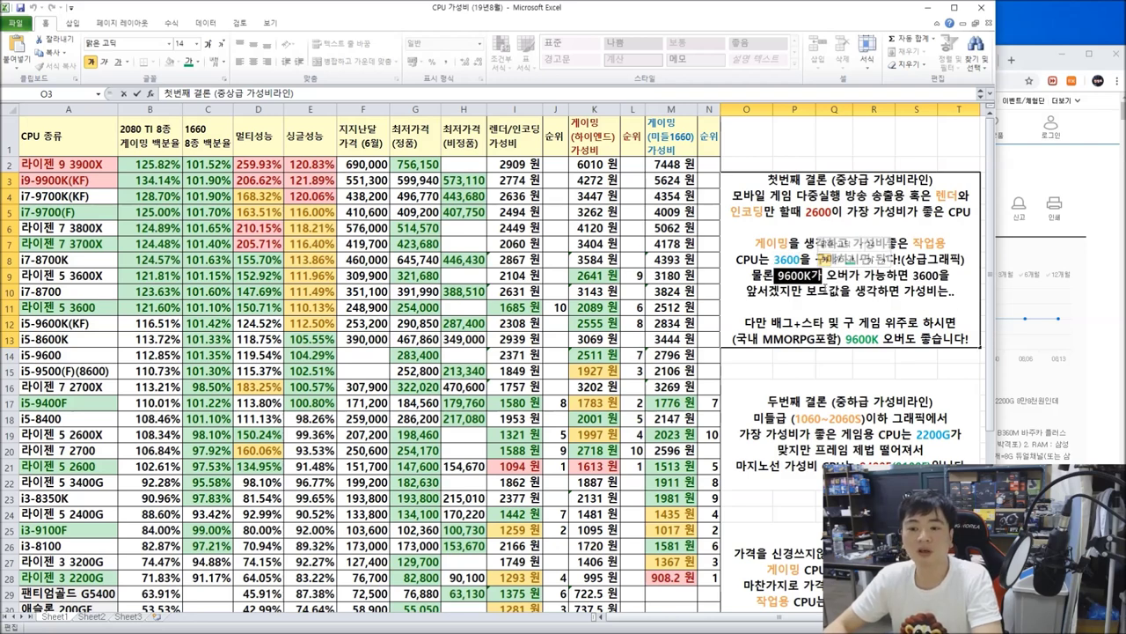
pyautogui.moveTo(777, 276); pyautogui.dragTo(810, 275)
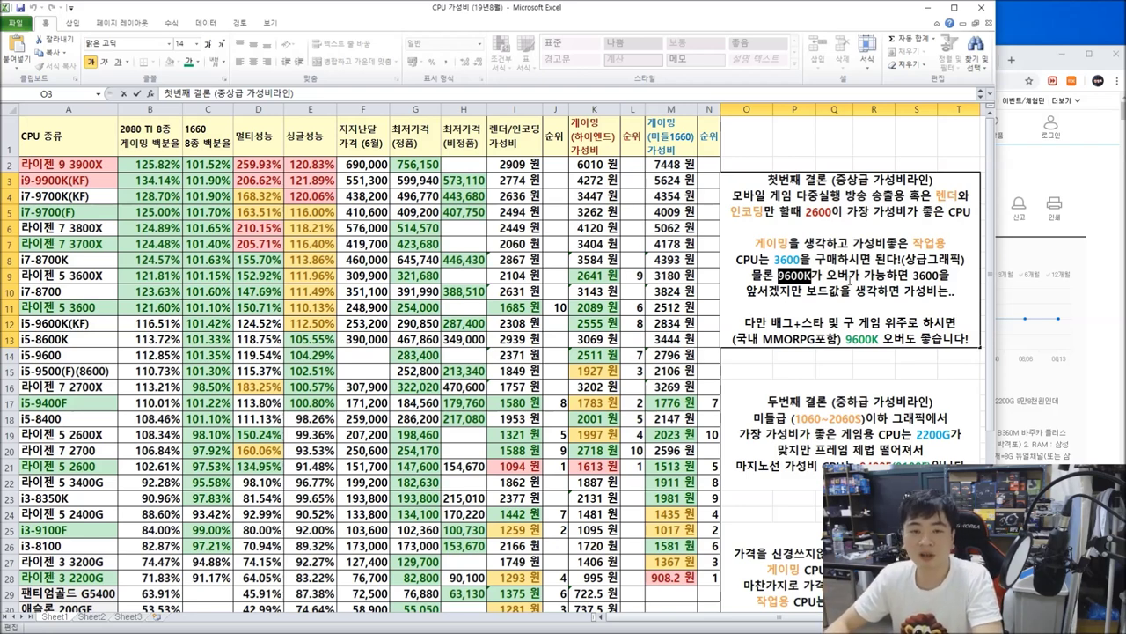
pyautogui.click(783, 274)
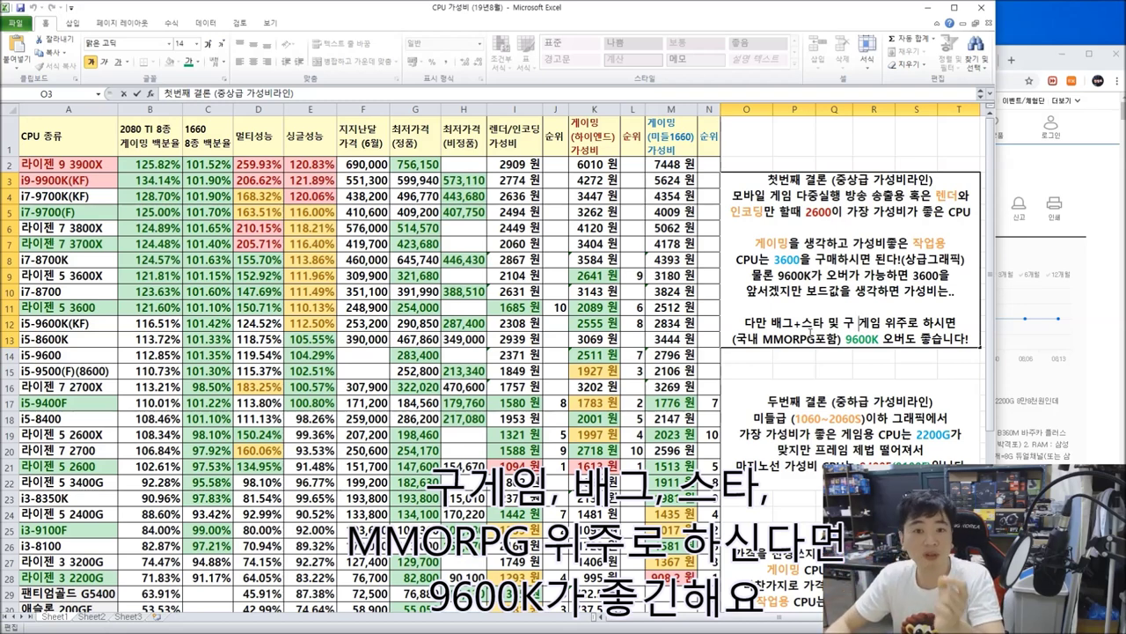
# Highlight the first conclusion's closing note recommending an overclocked 9600K for 배그, 스타, older games and 국내 MMORPG
pyautogui.moveTo(846, 340); pyautogui.dragTo(881, 339)
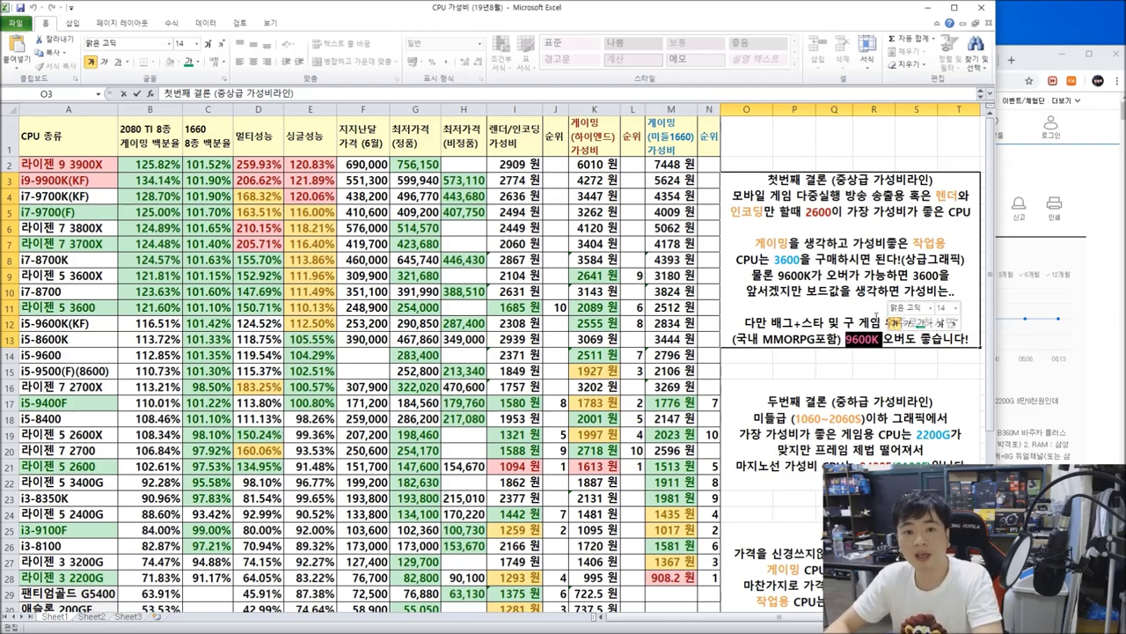
pyautogui.click(940, 323)
pyautogui.click(810, 335)
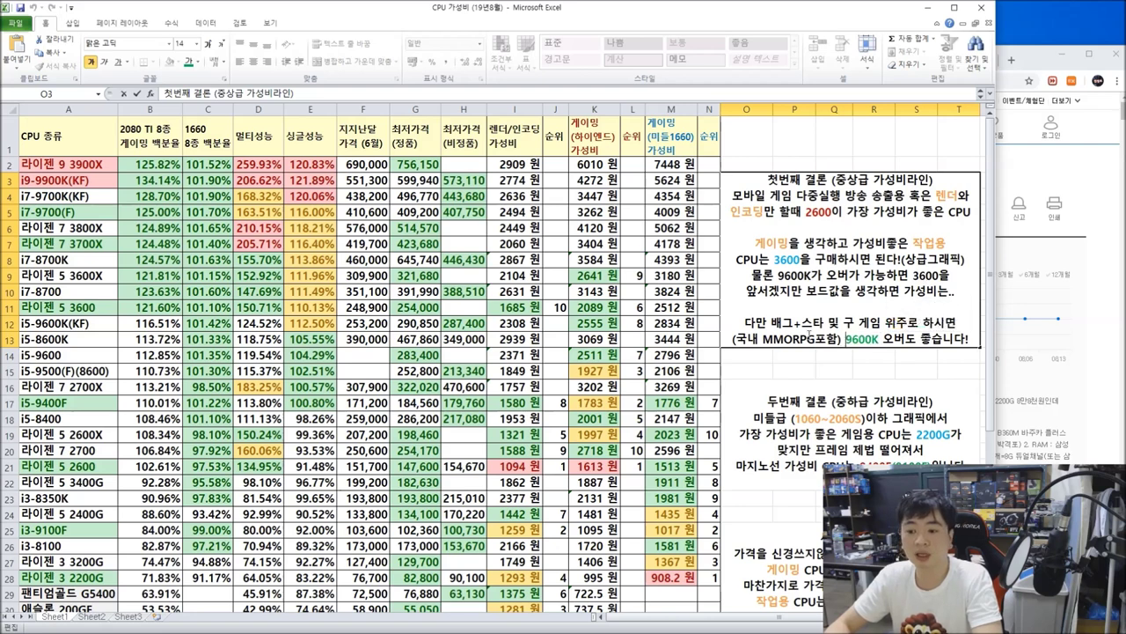
pyautogui.moveTo(736, 339); pyautogui.dragTo(972, 339)
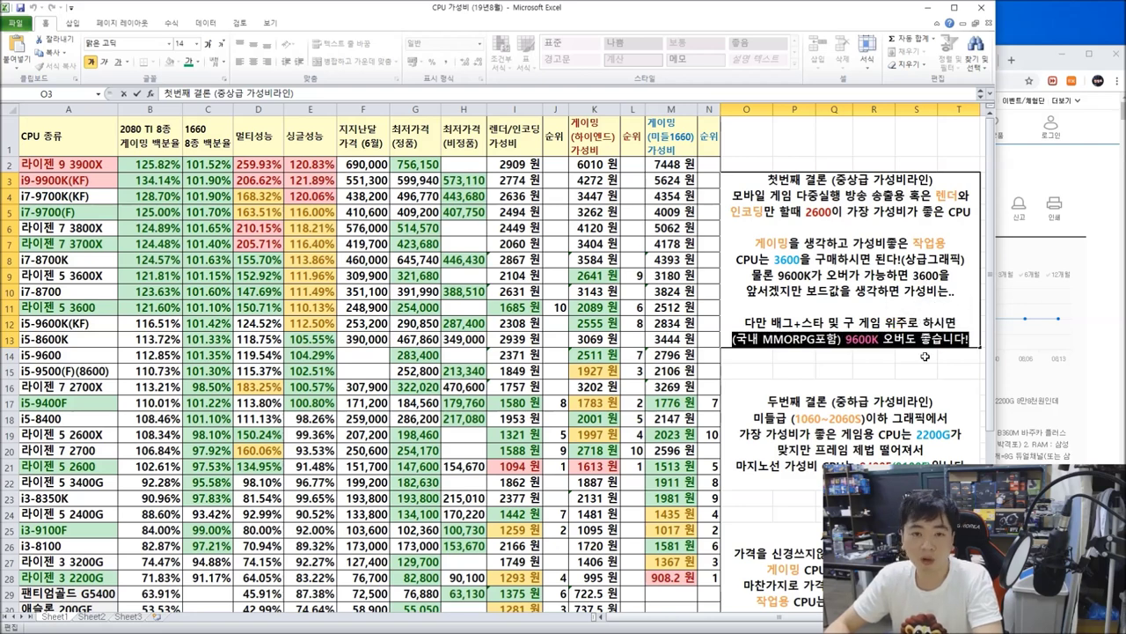
pyautogui.click(772, 331)
pyautogui.moveTo(744, 322); pyautogui.dragTo(972, 339)
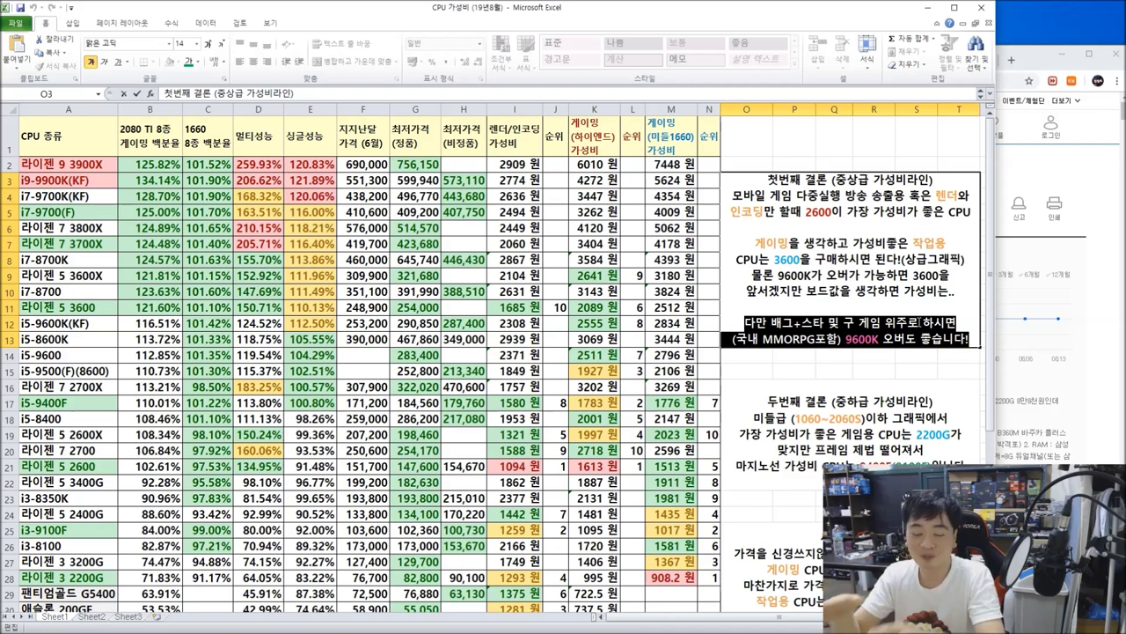
pyautogui.click(816, 326)
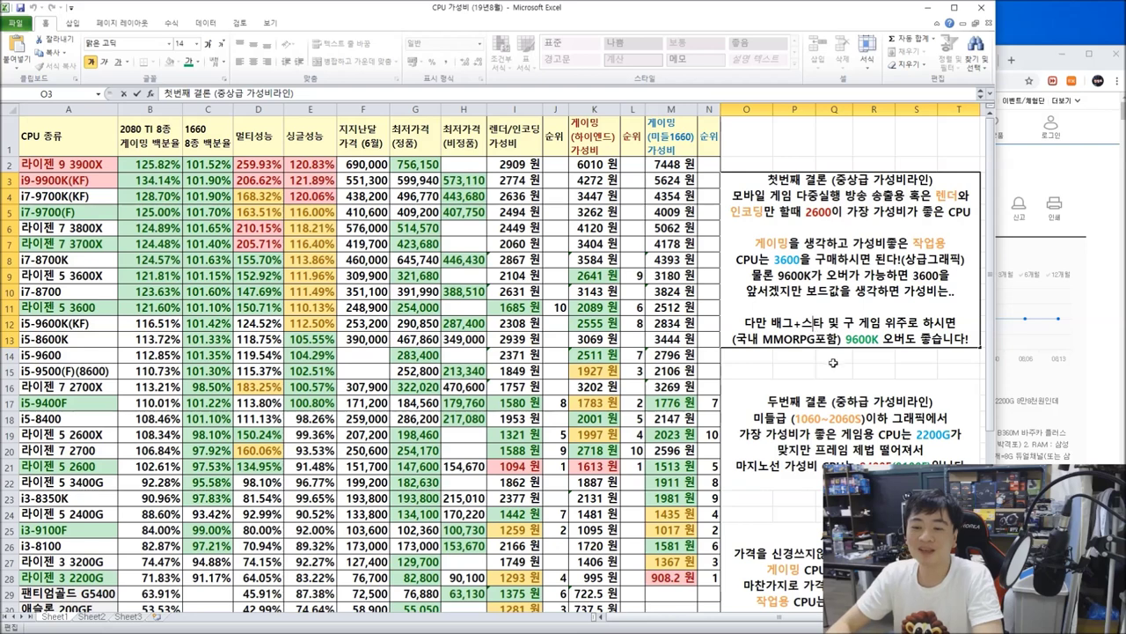
# Contrast the closing 9600K note with the 3600 recommendation and board-cost lines by highlighting each passage again
pyautogui.moveTo(768, 323); pyautogui.dragTo(884, 340)
pyautogui.moveTo(771, 259); pyautogui.dragTo(942, 291)
pyautogui.click(921, 287)
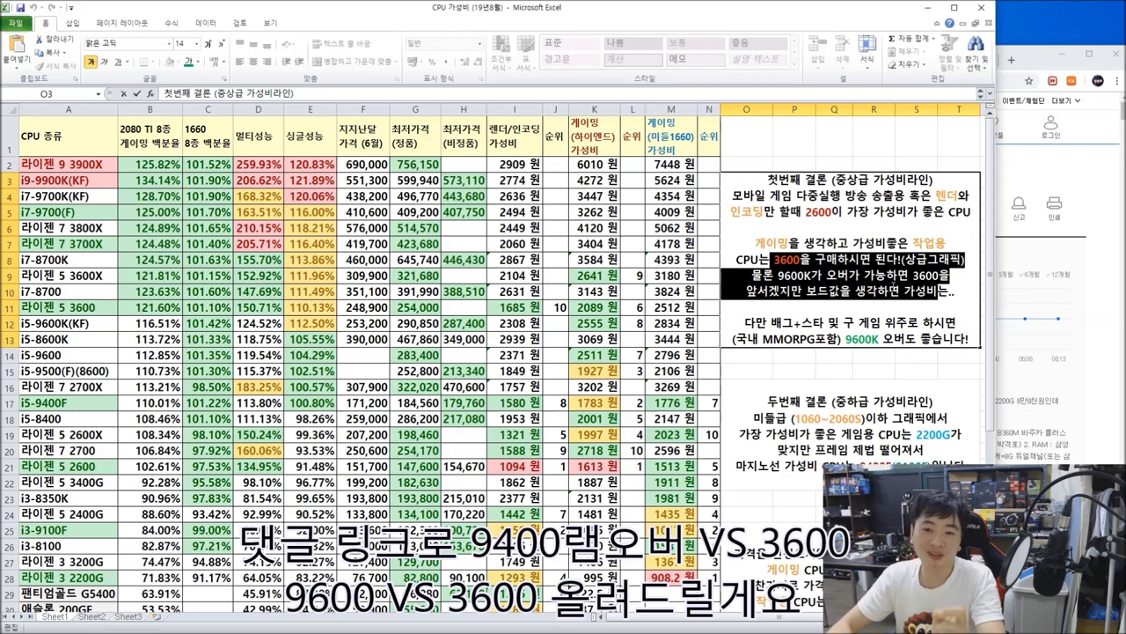
pyautogui.moveTo(745, 322); pyautogui.dragTo(934, 339)
# Open the second conclusion's text cell and highlight its statement that the 2200G is the best-value gaming CPU for mid-range graphics and below
pyautogui.scroll(-1, 935, 334)
pyautogui.click(933, 330)
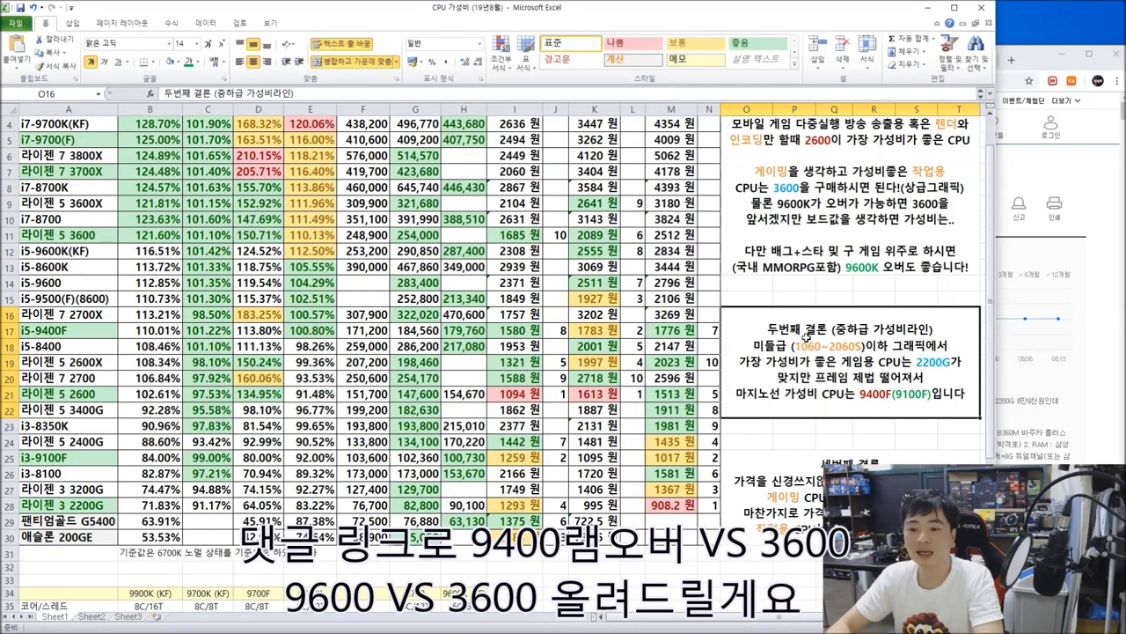
pyautogui.moveTo(723, 330); pyautogui.dragTo(929, 363)
pyautogui.click(809, 349)
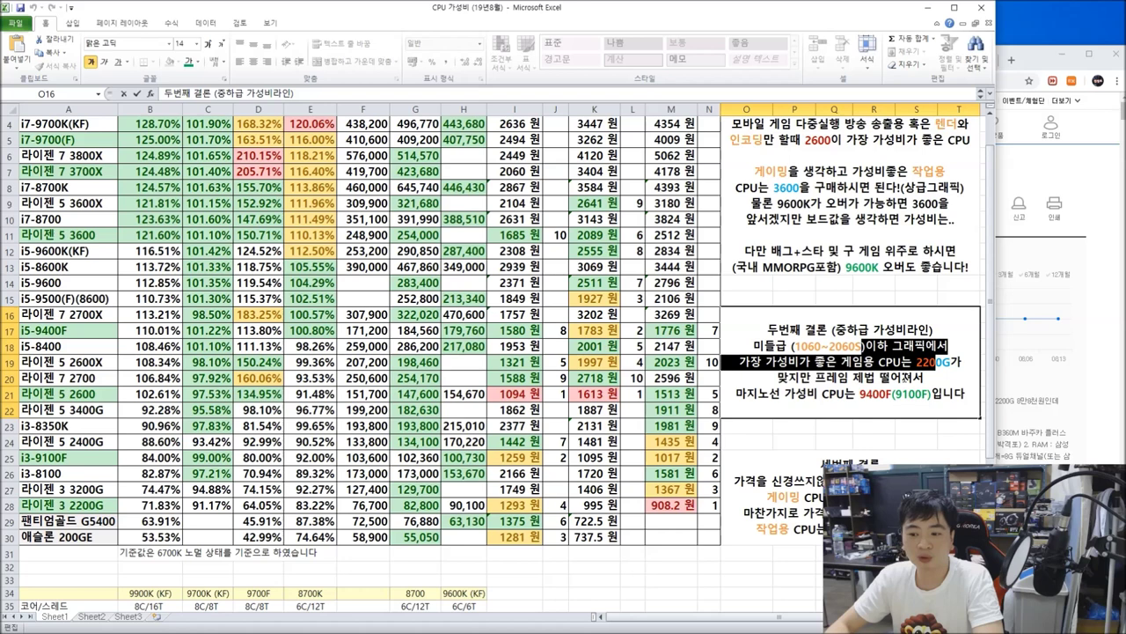
pyautogui.click(917, 362)
pyautogui.moveTo(952, 367); pyautogui.dragTo(959, 379)
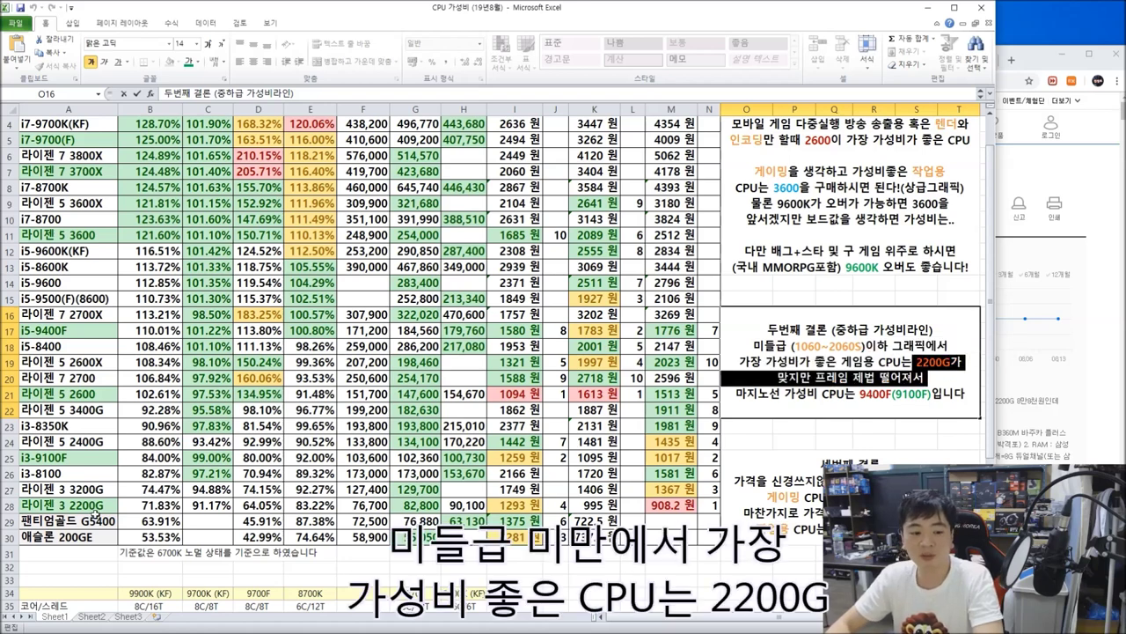
# Point out the 라이젠 3 2200G row's 1660 gaming percentage and check it against the column header
pyautogui.click(97, 513)
pyautogui.click(197, 506)
pyautogui.scroll(1, 231, 521)
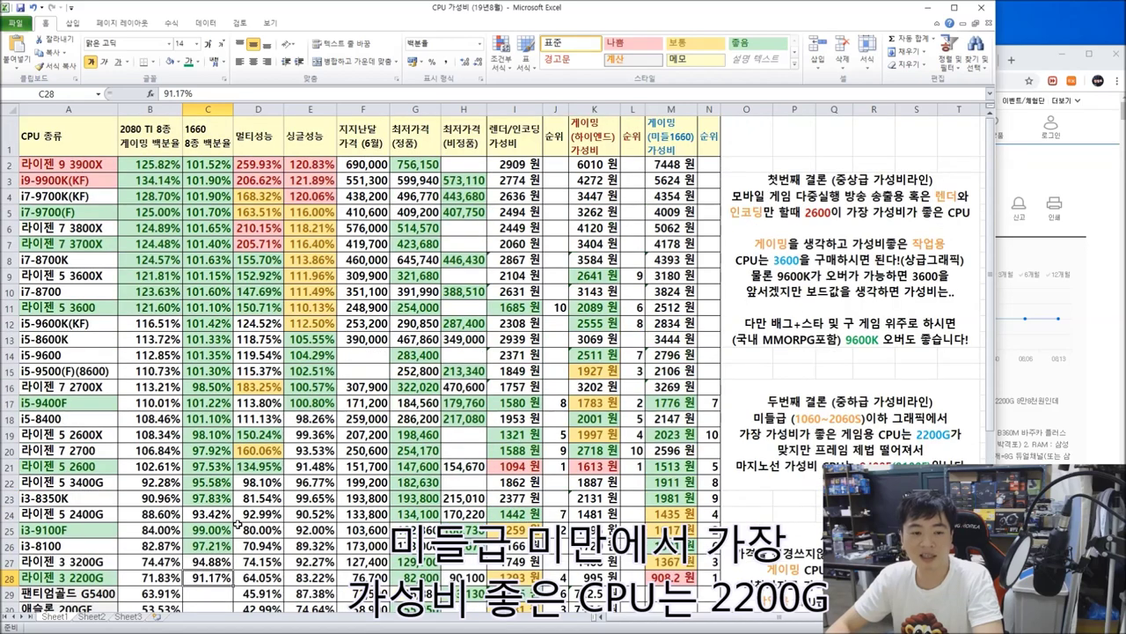
# Highlight the i5-9400F row and the i3-9100F row across the table to compare their performance, prices and value figures
pyautogui.scroll(-1, 245, 475)
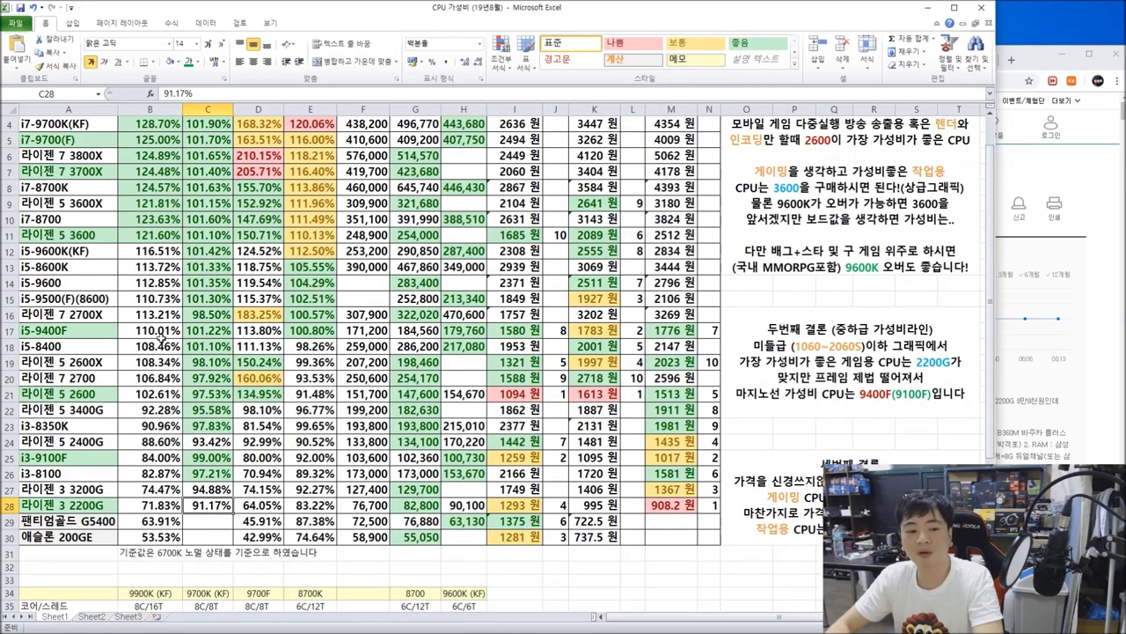
pyautogui.moveTo(66, 330); pyautogui.dragTo(655, 336)
pyautogui.moveTo(46, 458); pyautogui.dragTo(715, 457)
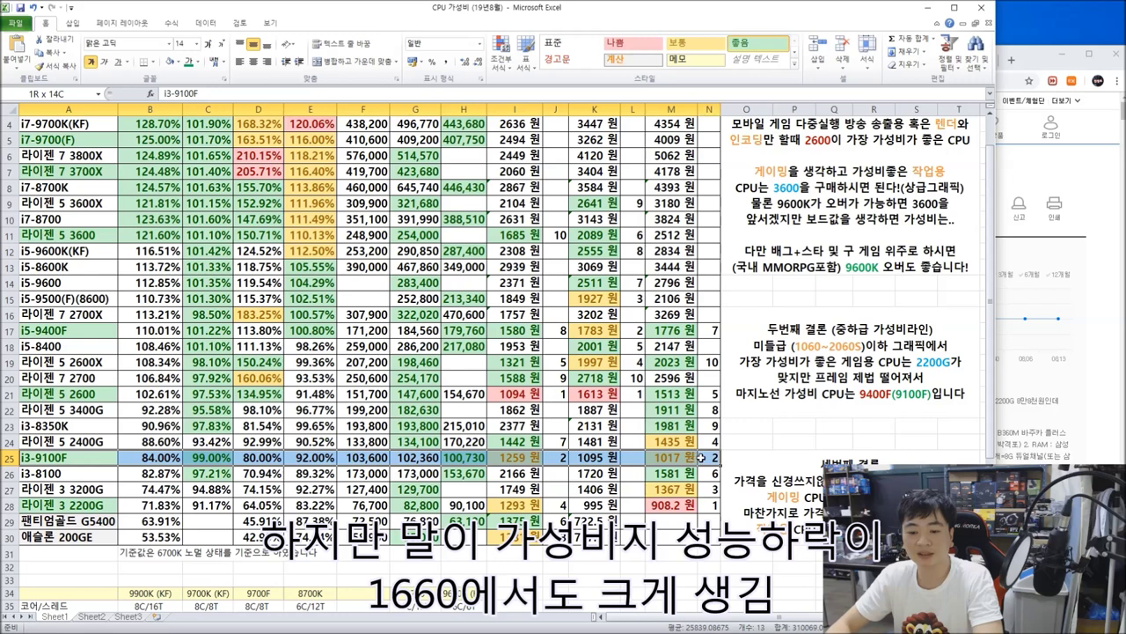
# Open the second conclusion's text and highlight 2200G, followed by the closing line naming 9400F(9100F) as the minimum best-value CPU
pyautogui.click(871, 393)
pyautogui.moveTo(868, 394); pyautogui.dragTo(938, 362)
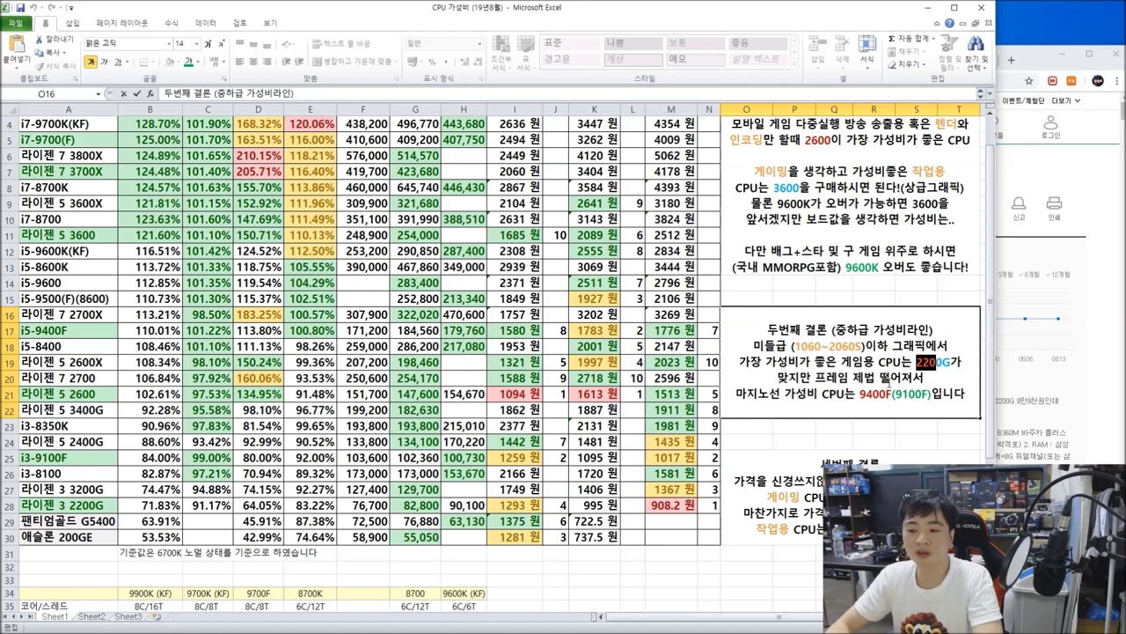
pyautogui.moveTo(916, 363); pyautogui.dragTo(954, 364)
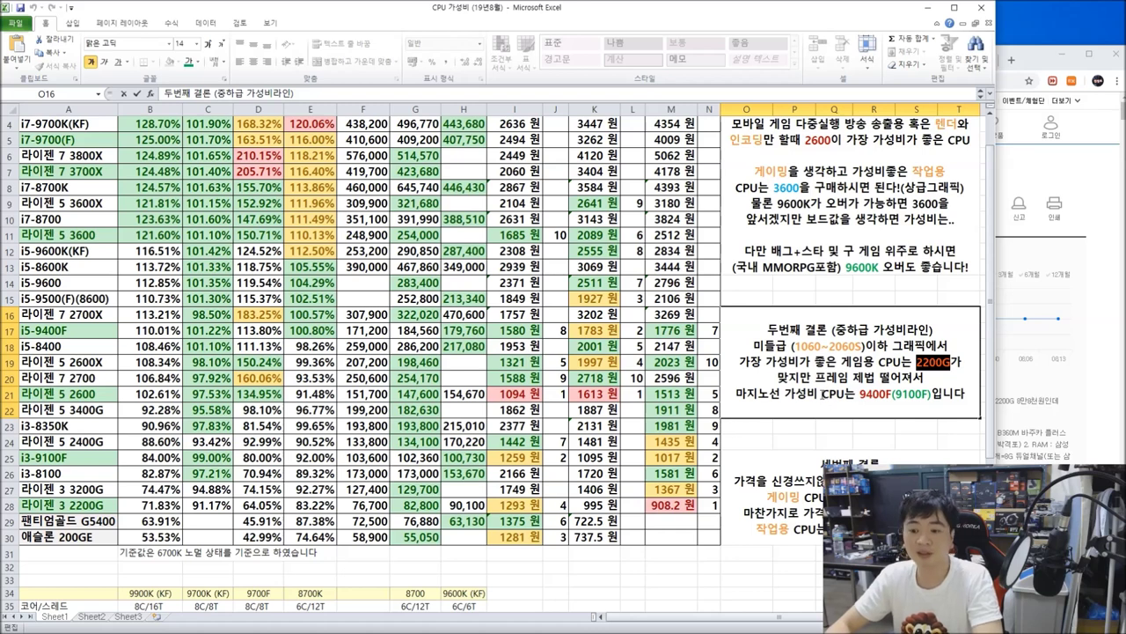
pyautogui.moveTo(737, 393); pyautogui.dragTo(940, 394)
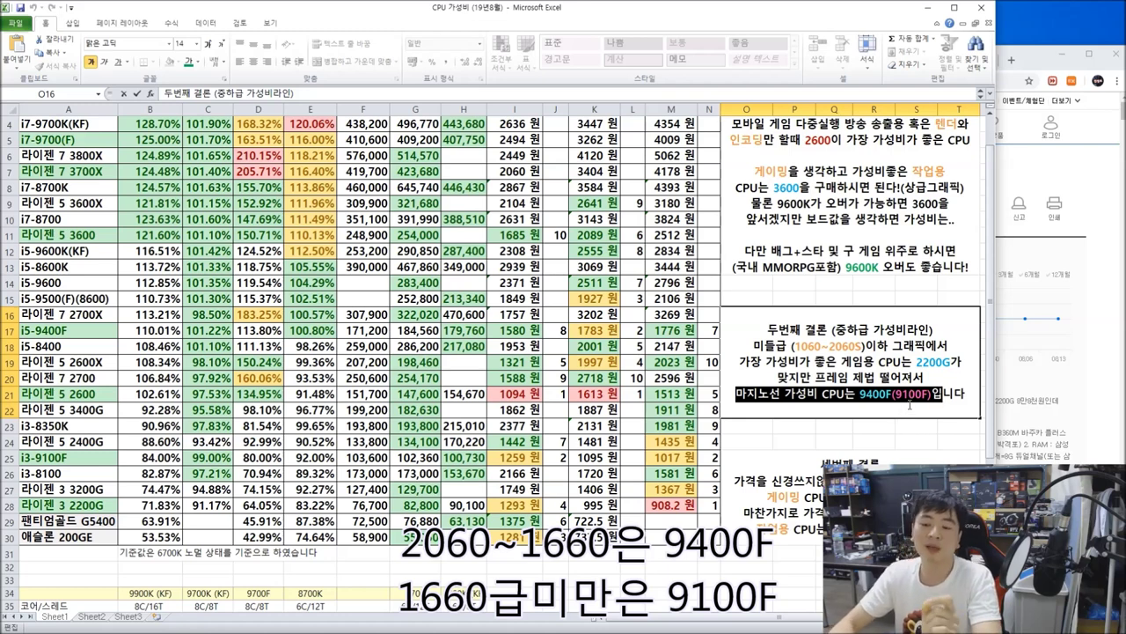
pyautogui.click(859, 394)
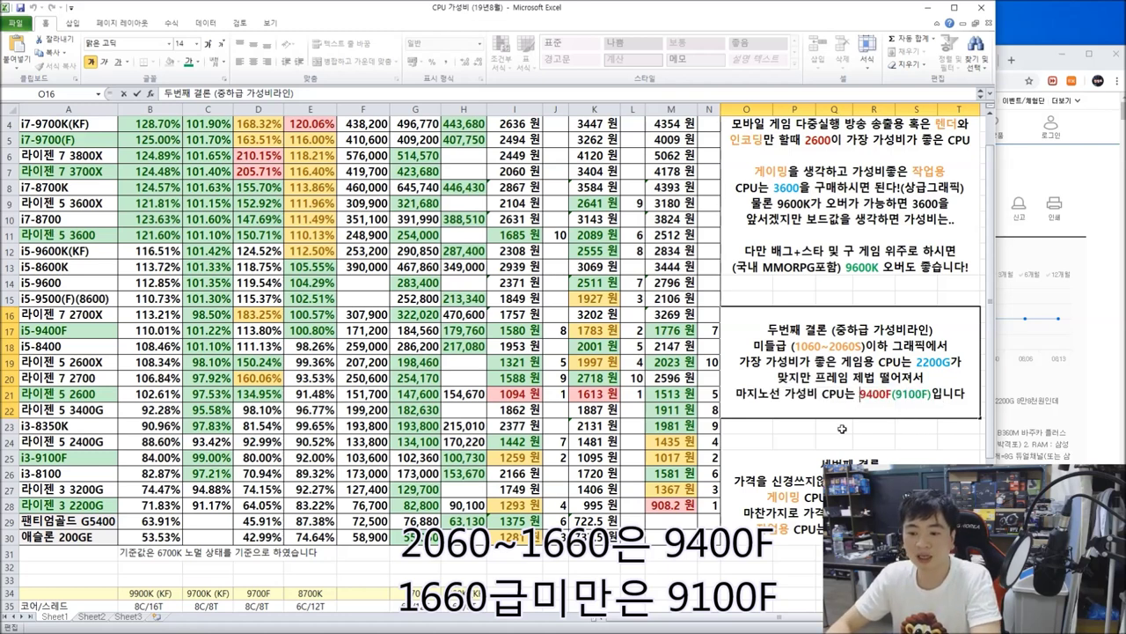
# Open the third conclusion's text cell and highlight its 마찬가지로 line, returning to the top-ranked CPUs in the table
pyautogui.click(819, 464)
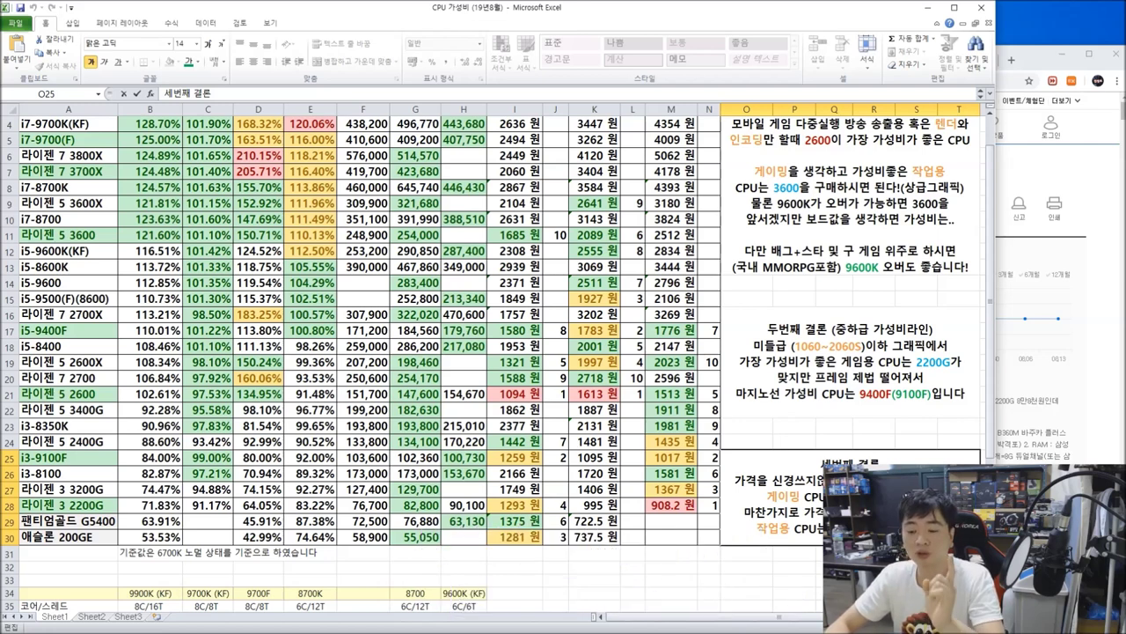
pyautogui.moveTo(746, 513); pyautogui.dragTo(823, 513)
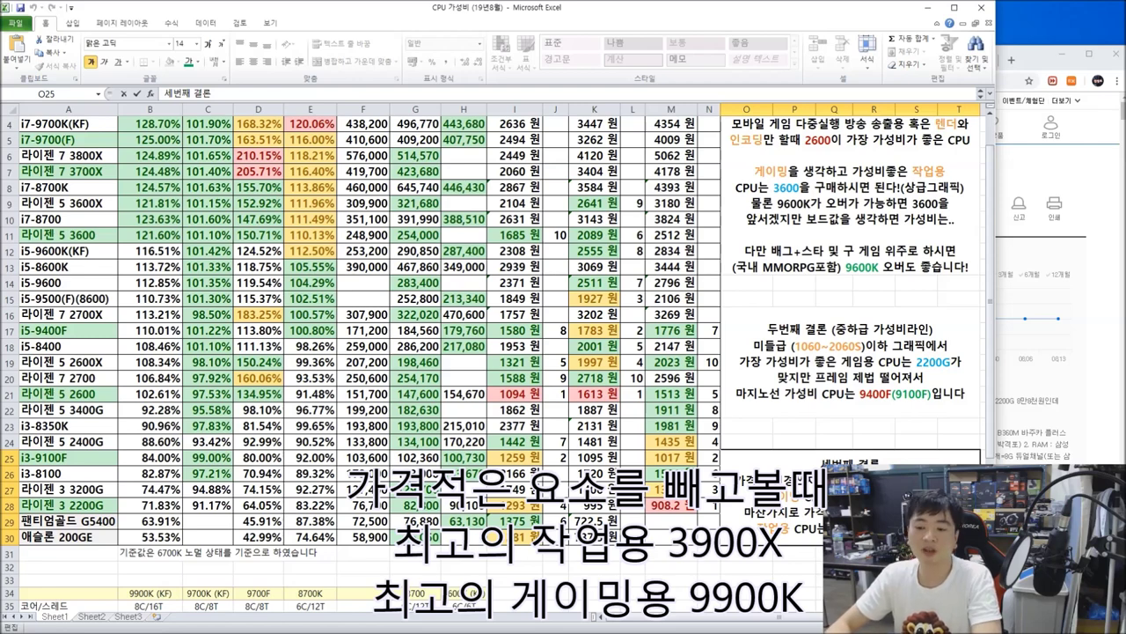
pyautogui.scroll(1, 492, 352)
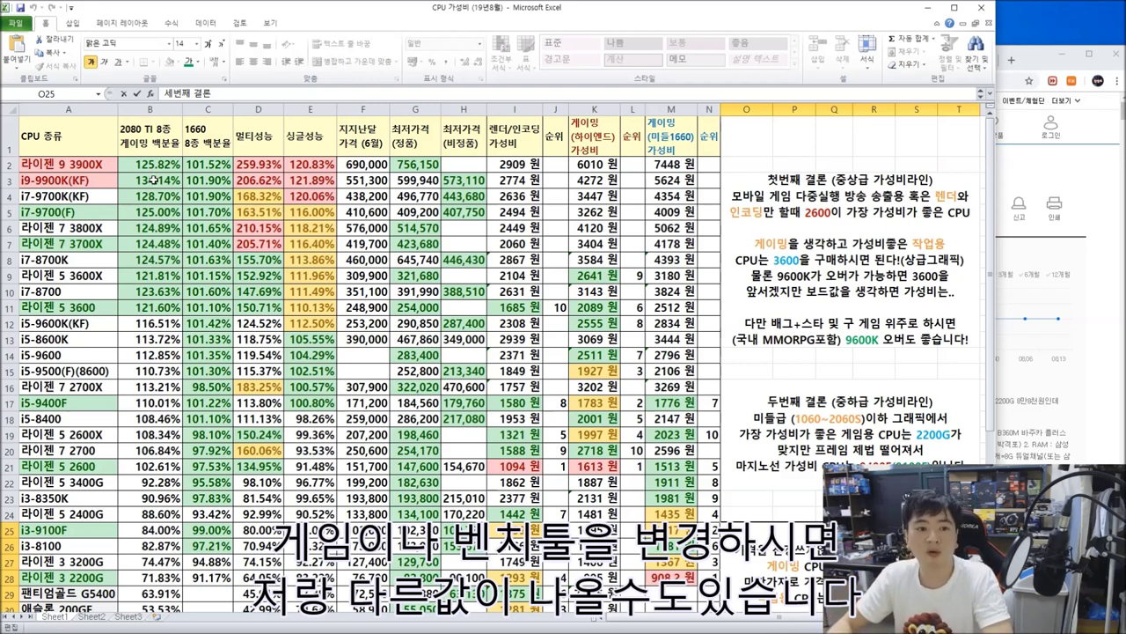
# Select the table's performance, price and value figures from the 라이젠 9 3900X row downward, finishing on an empty cell below the table
pyautogui.moveTo(129, 164); pyautogui.dragTo(691, 605)
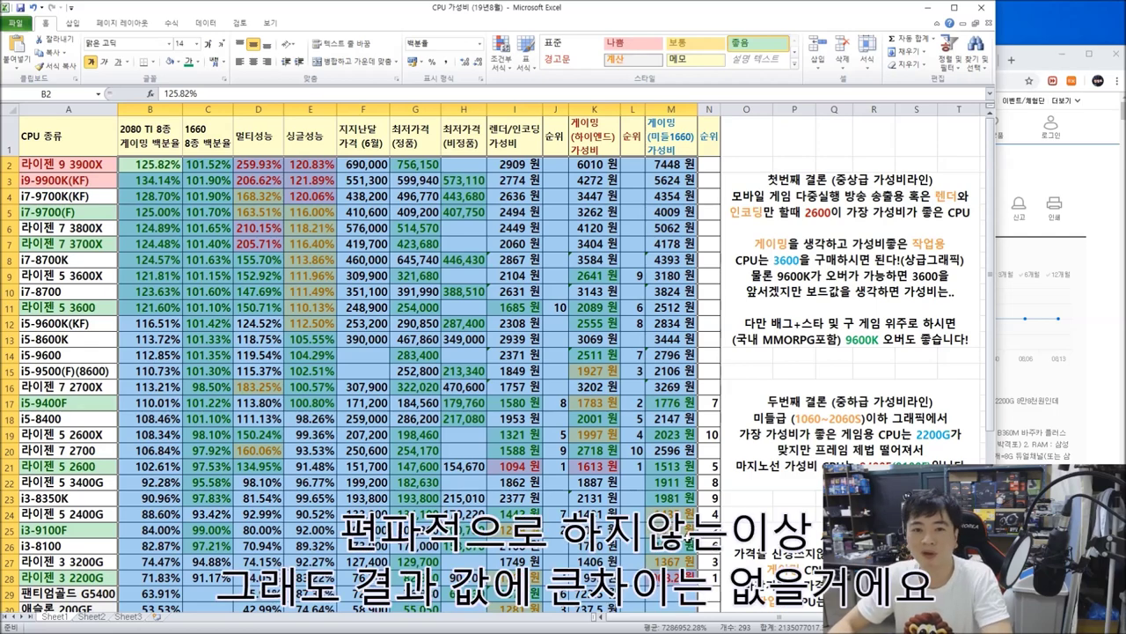
pyautogui.click(695, 449)
pyautogui.moveTo(763, 148); pyautogui.dragTo(70, 545)
pyautogui.click(345, 611)
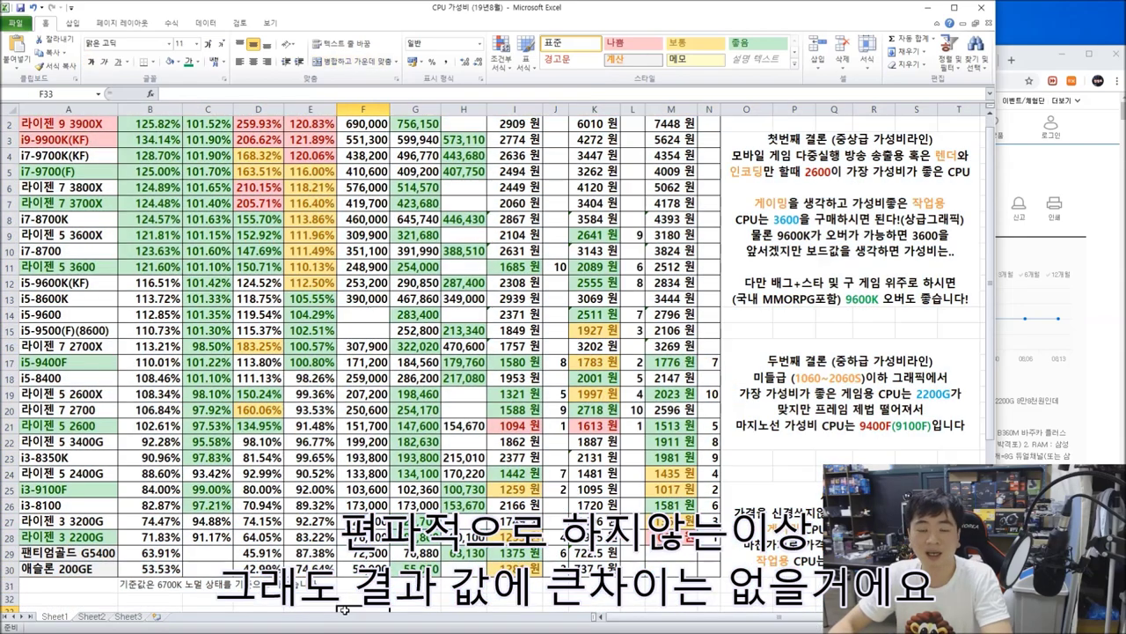
pyautogui.scroll(1, 413, 564)
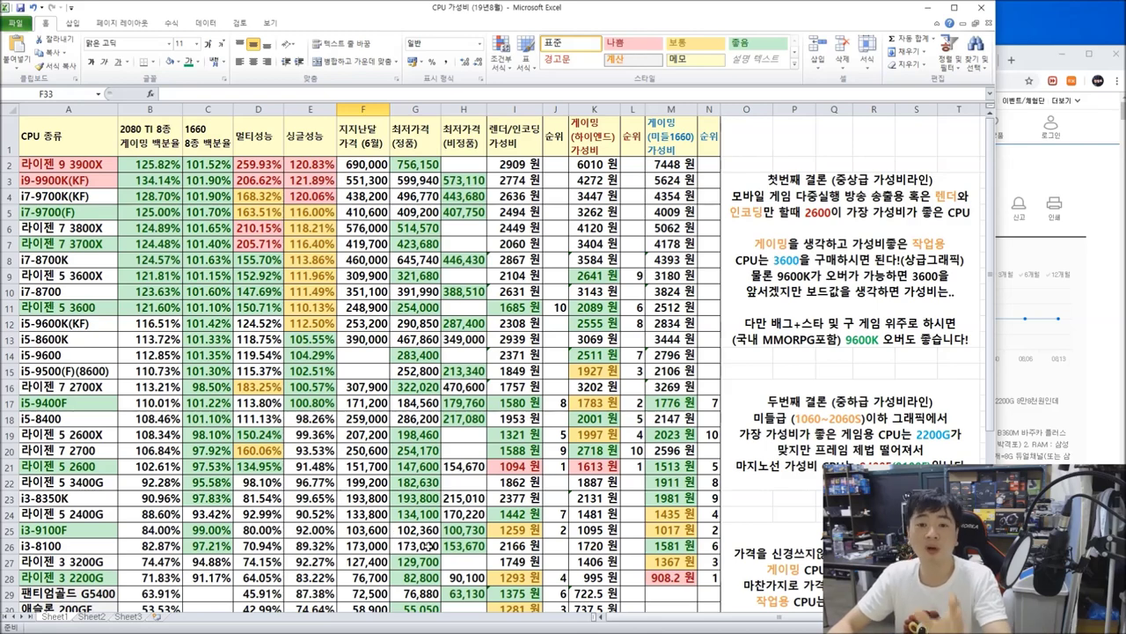
pyautogui.scroll(-1, 651, 517)
pyautogui.scroll(1, 667, 514)
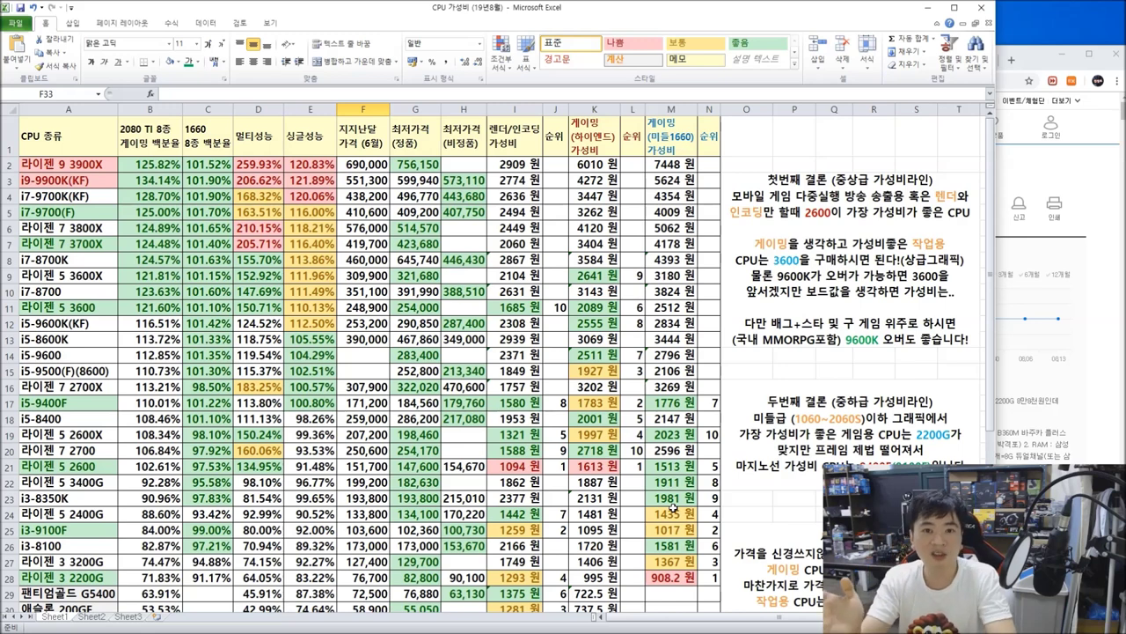